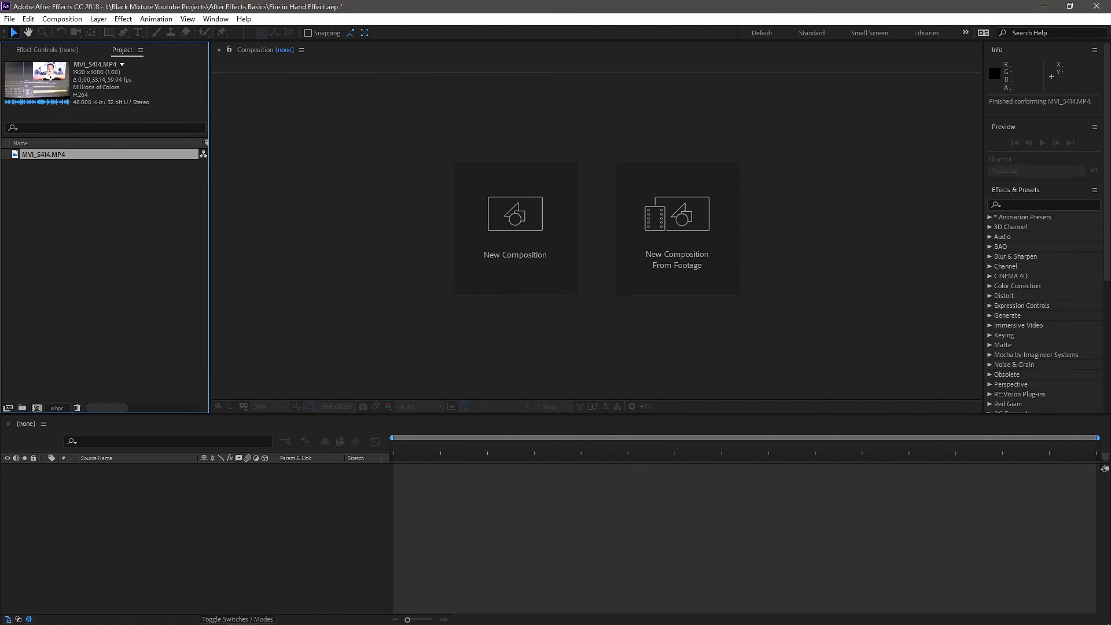
Create a new composition from the MVI_5414.MP4 footage.
left_click_drag(43, 154, 36, 407)
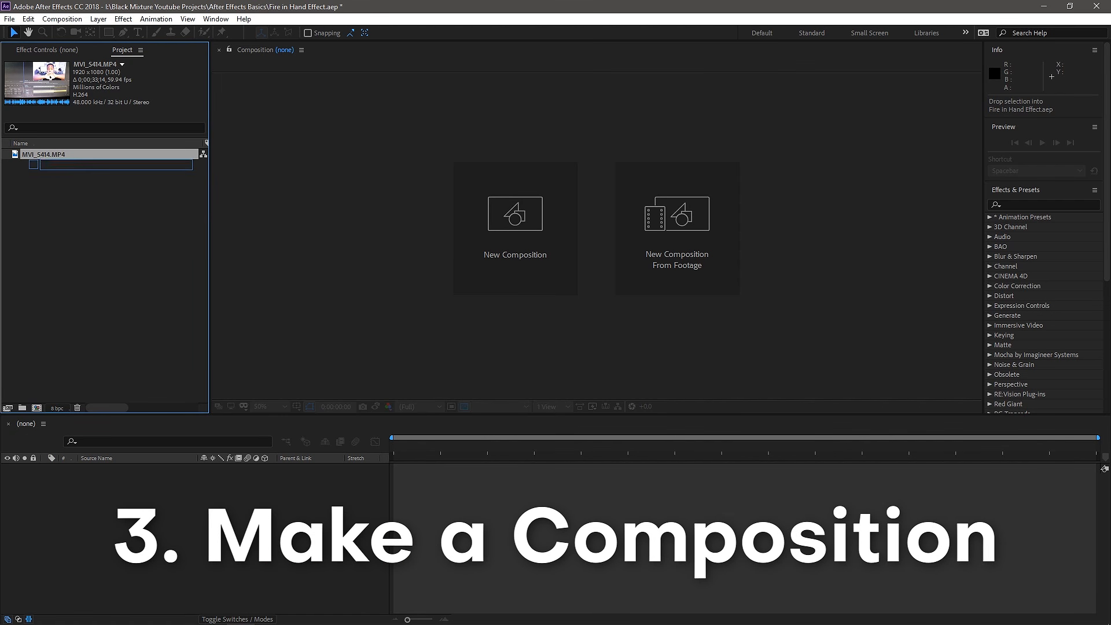
left_click_drag(42, 154, 34, 365)
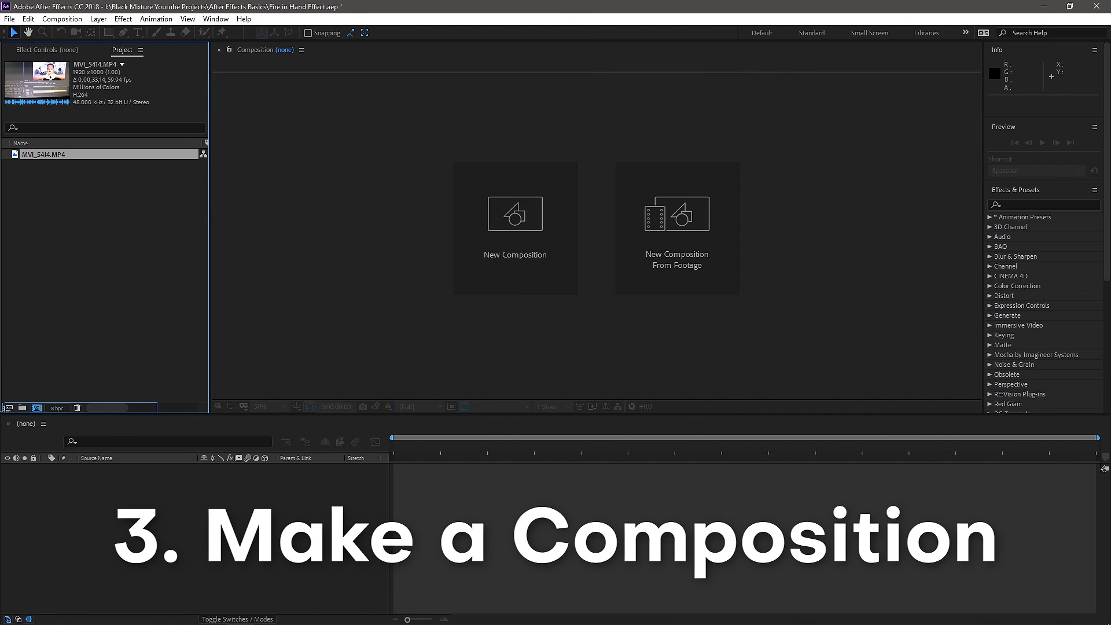
left_click_drag(36, 407, 37, 407)
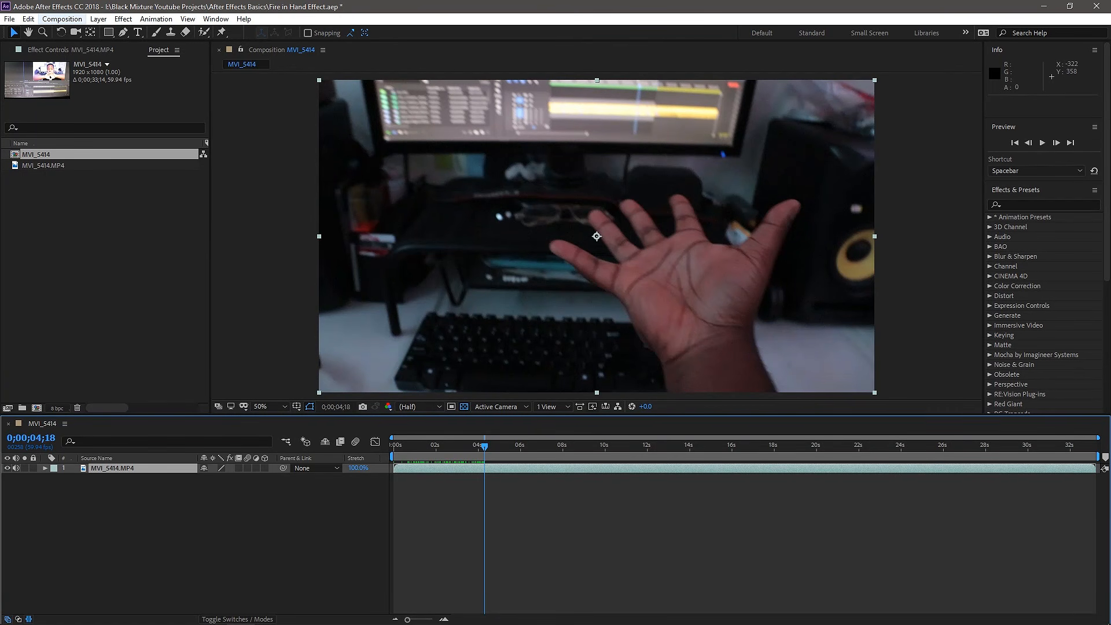
Open the MVI_5414 composition's settings and show its frame rate choices.
left_click(61, 19)
left_click(76, 49)
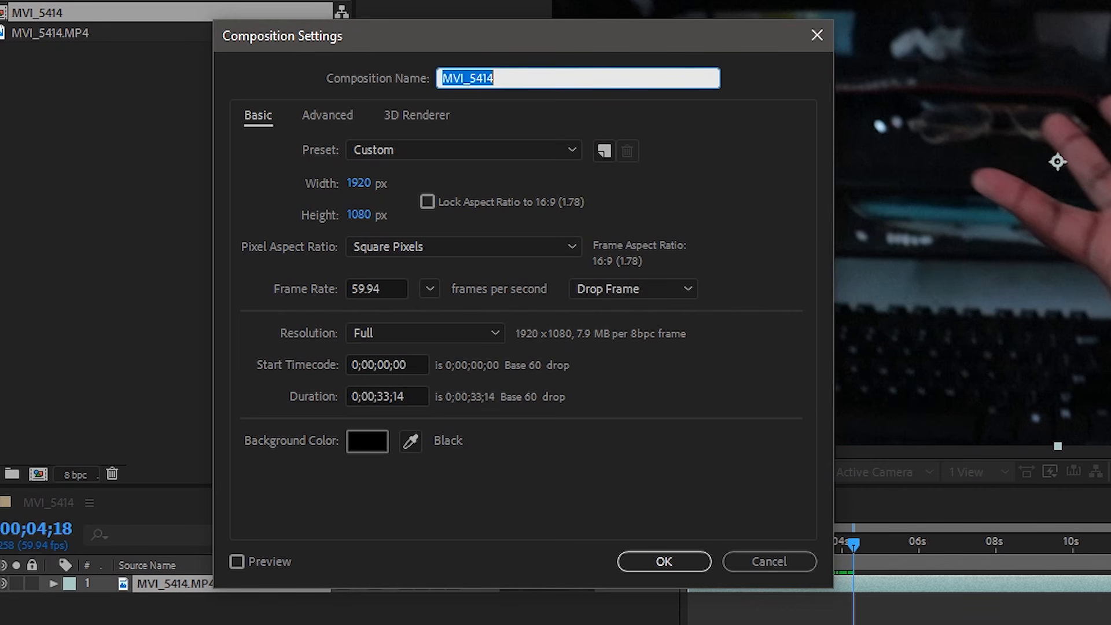
left_click(222, 306)
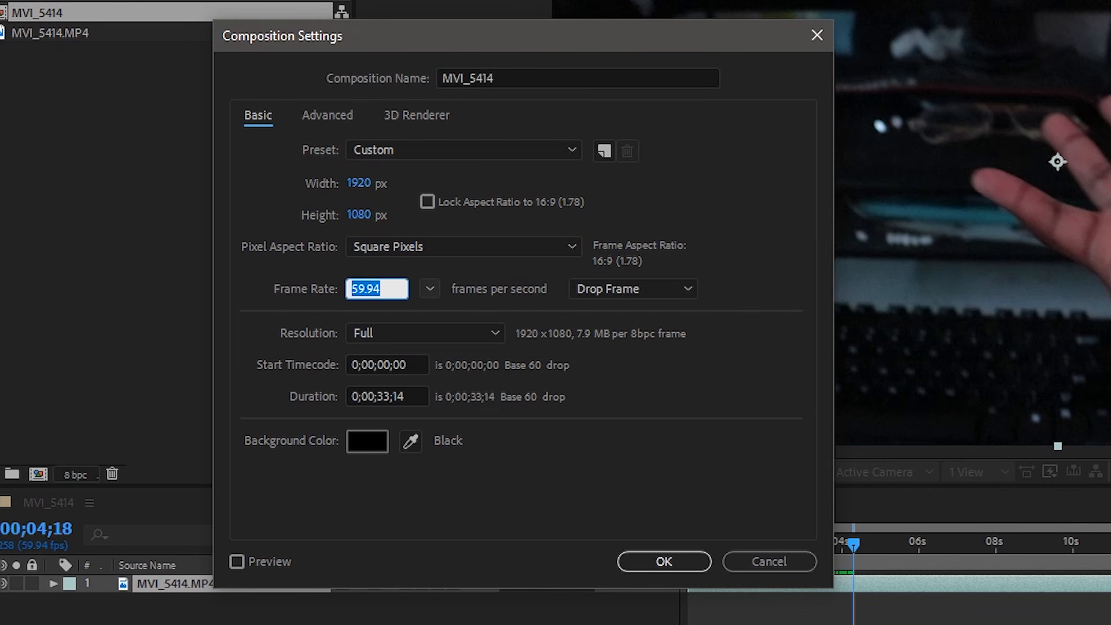
left_click(429, 289)
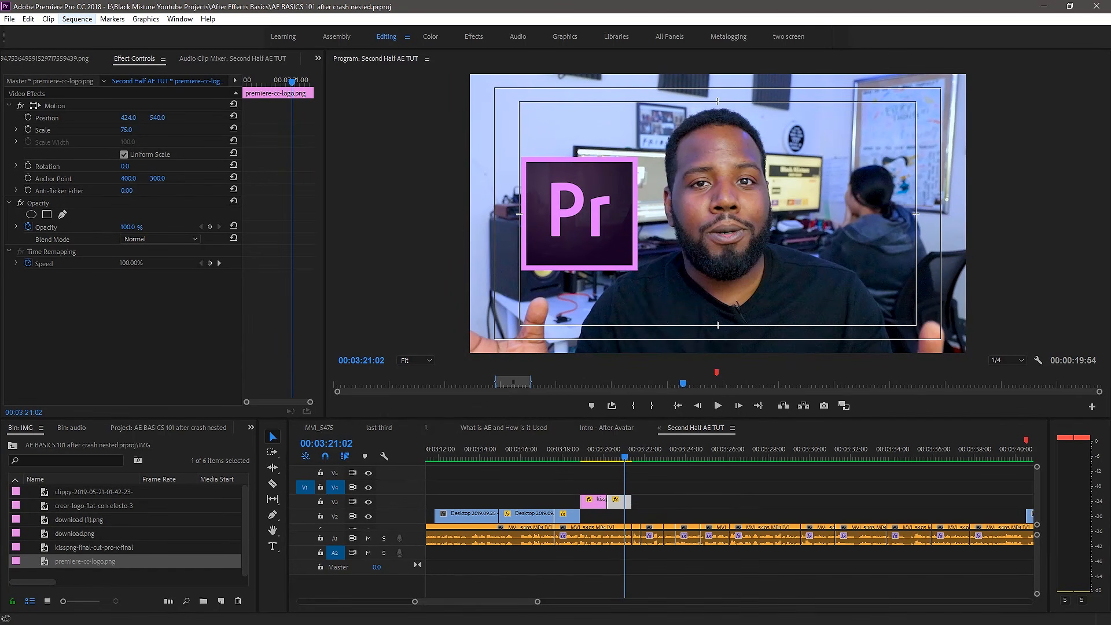
Switch to Premiere Pro and open the sequence settings of Second Half AE TUT for reference.
left_click(77, 19)
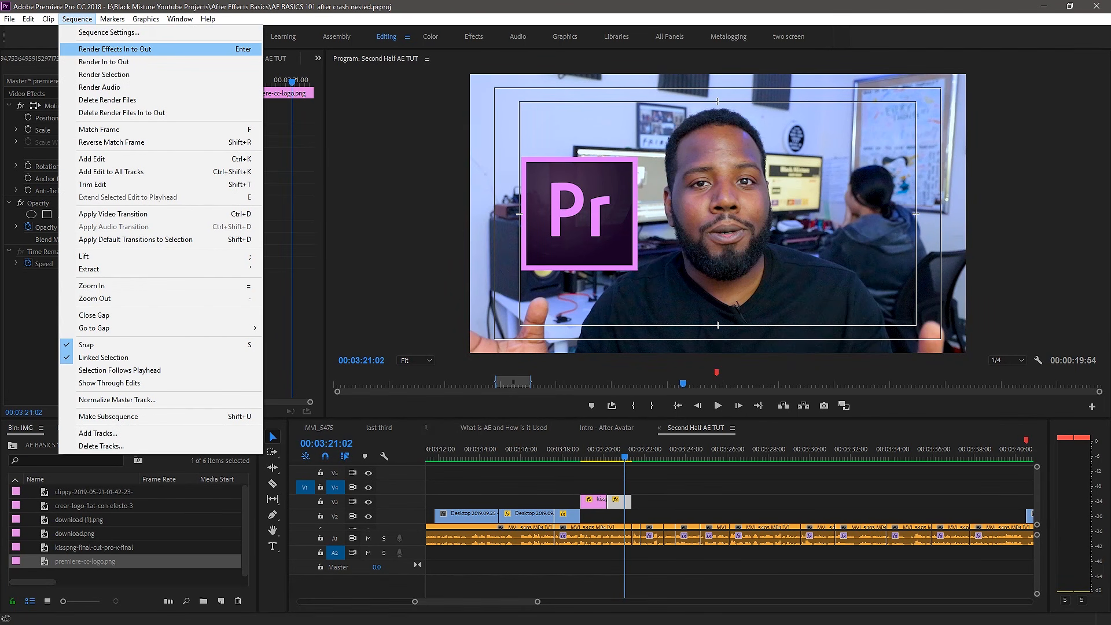
left_click(81, 33)
left_click_drag(517, 112, 179, 63)
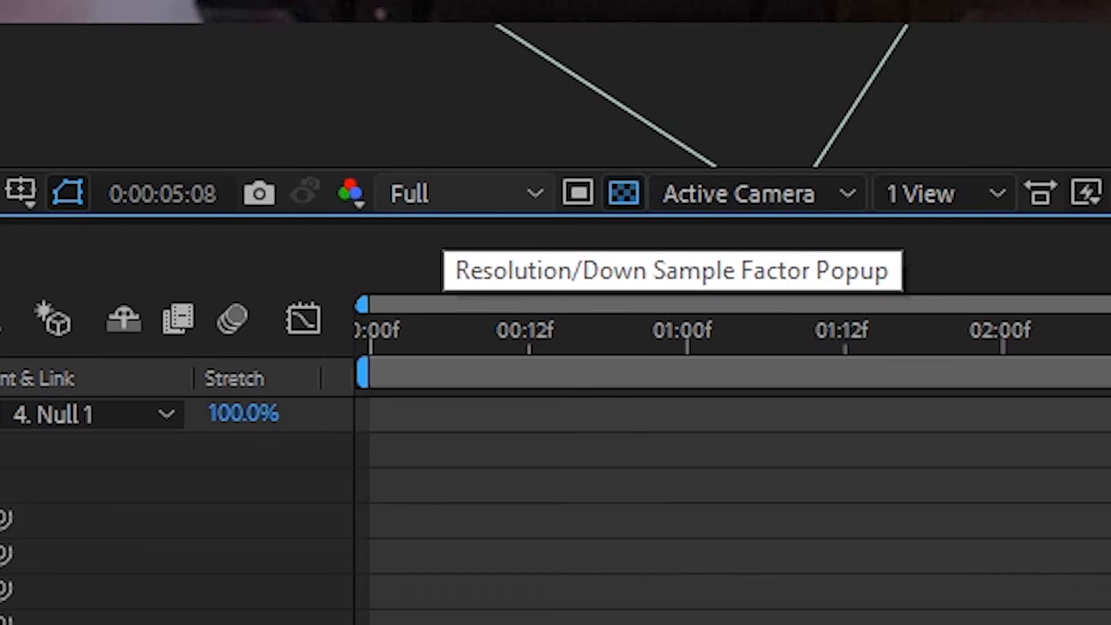
In After Effects, lower the viewer's preview resolution through Half and Third to Quarter.
left_click(457, 194)
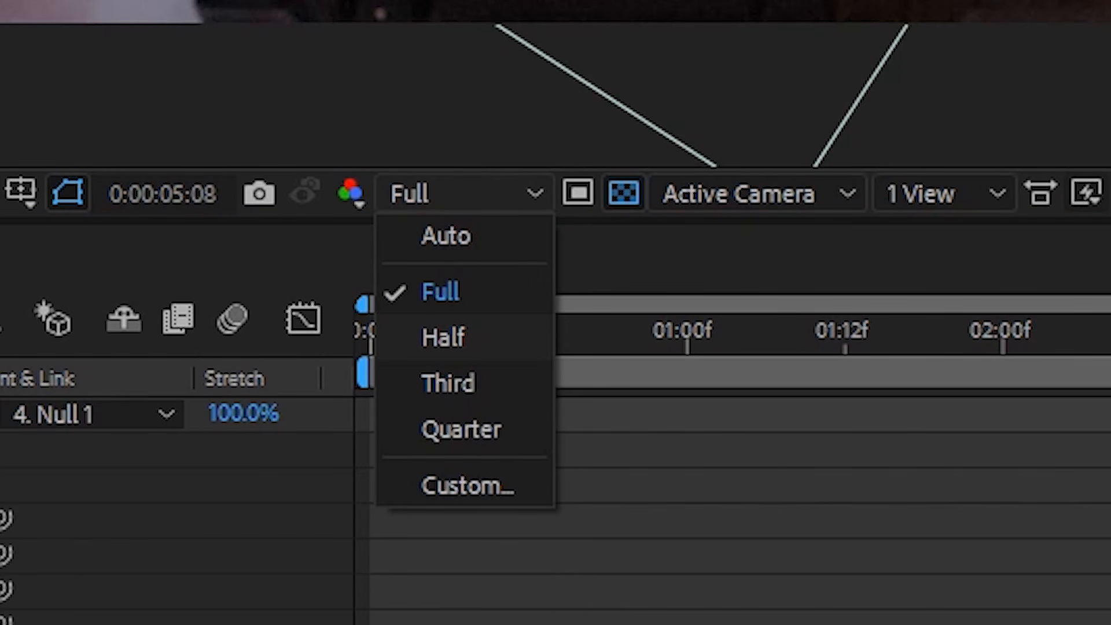
left_click(443, 337)
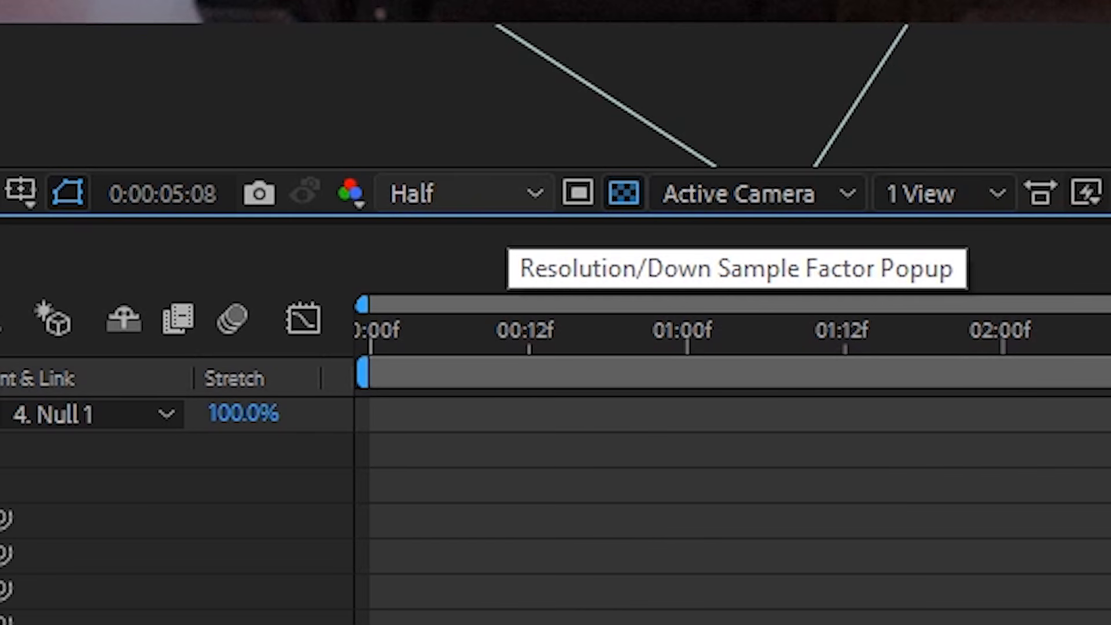
left_click(509, 197)
left_click(448, 383)
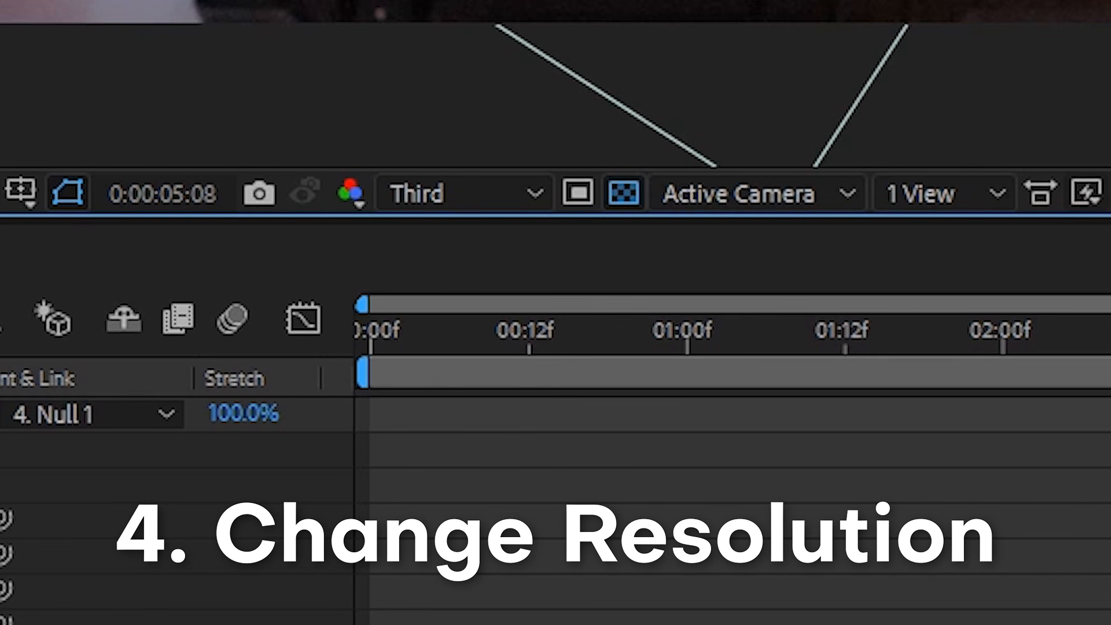
left_click(465, 194)
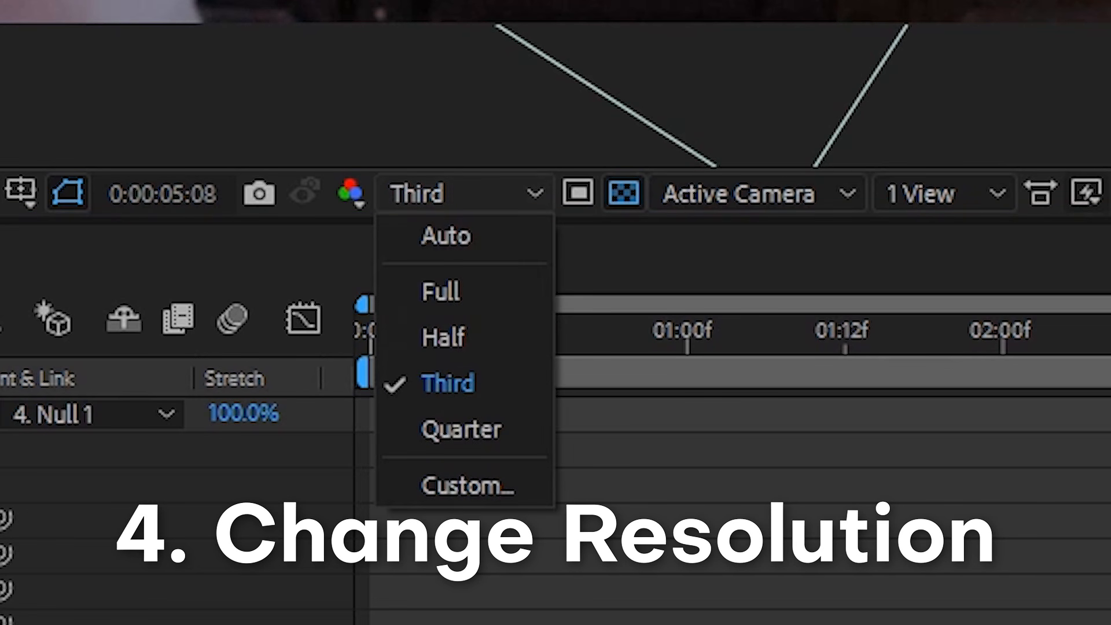
left_click(461, 429)
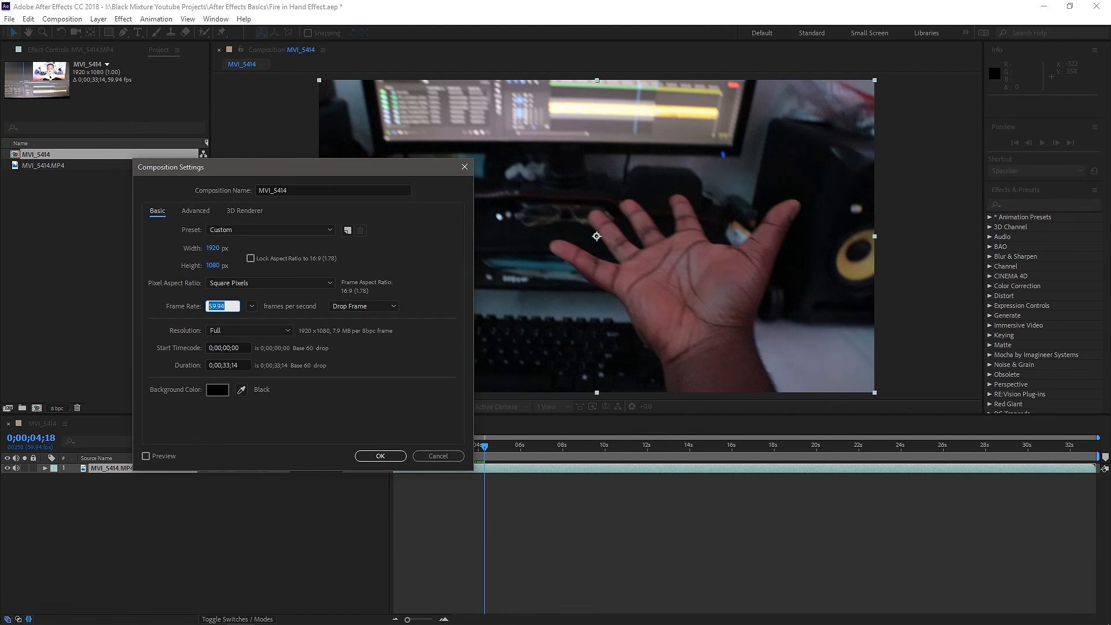
Set the MVI_5414 composition's frame rate to 23.976 and its duration to 0:00:10:00.
left_click(252, 305)
left_click(262, 368)
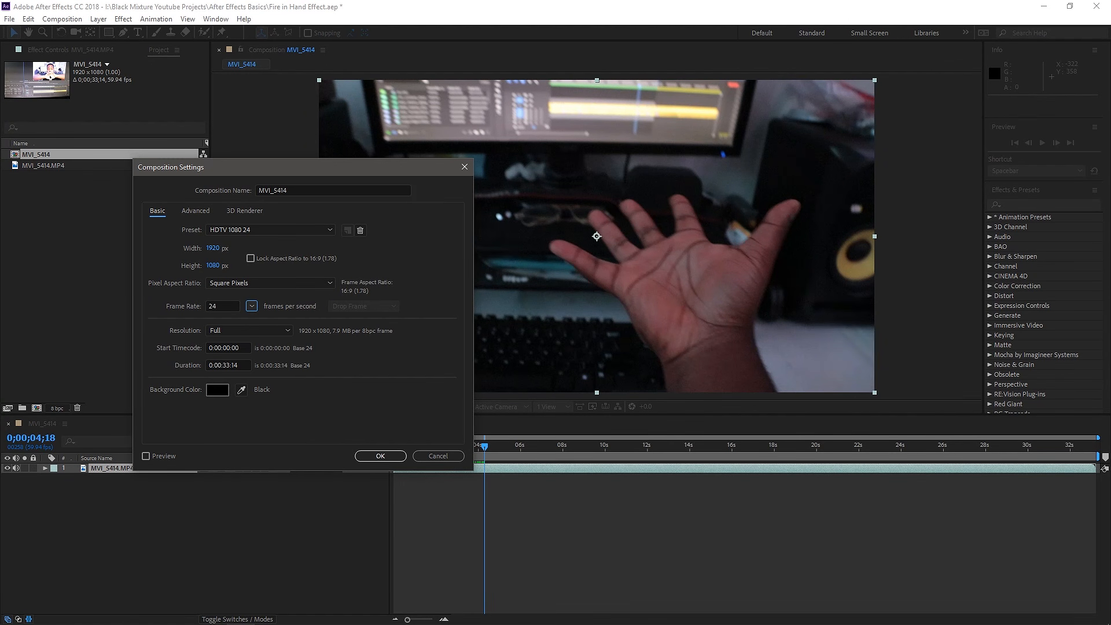
left_click(252, 306)
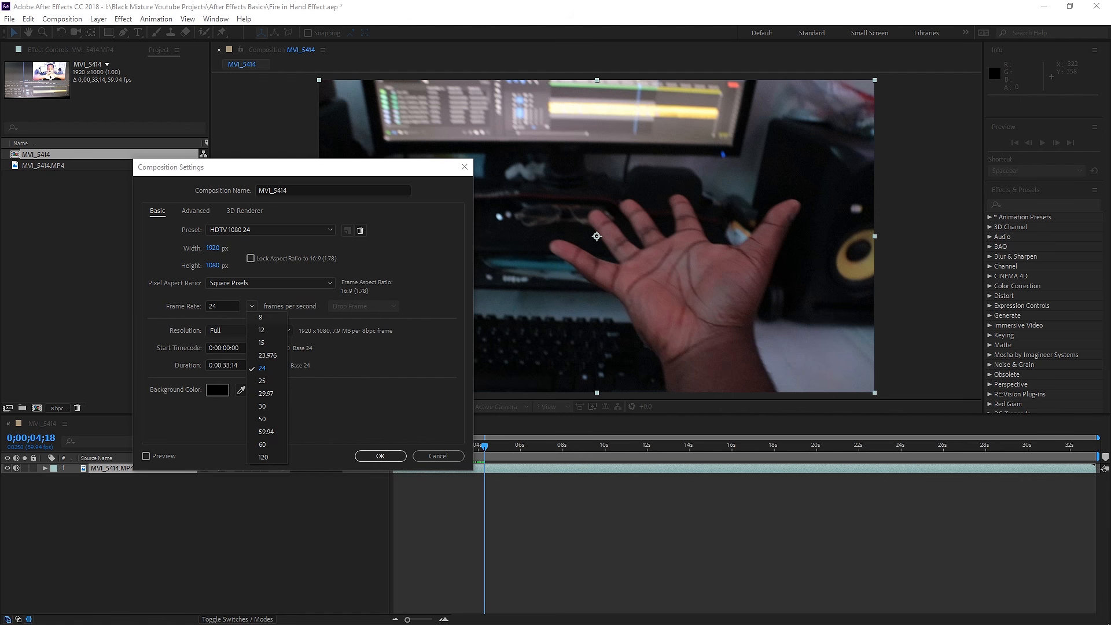
left_click(267, 355)
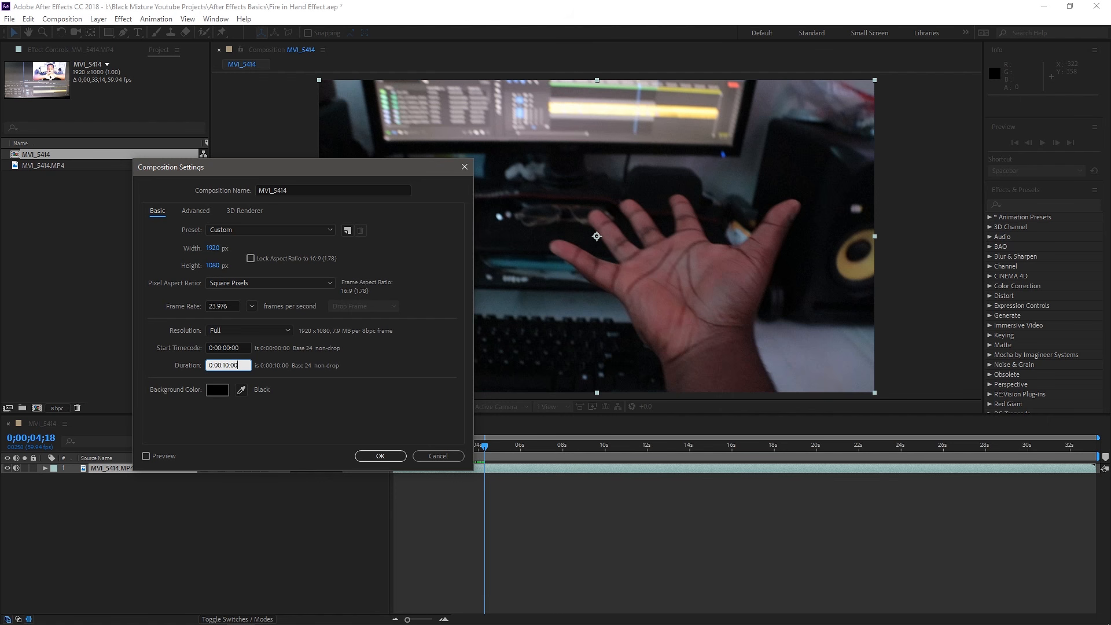
key("Return")
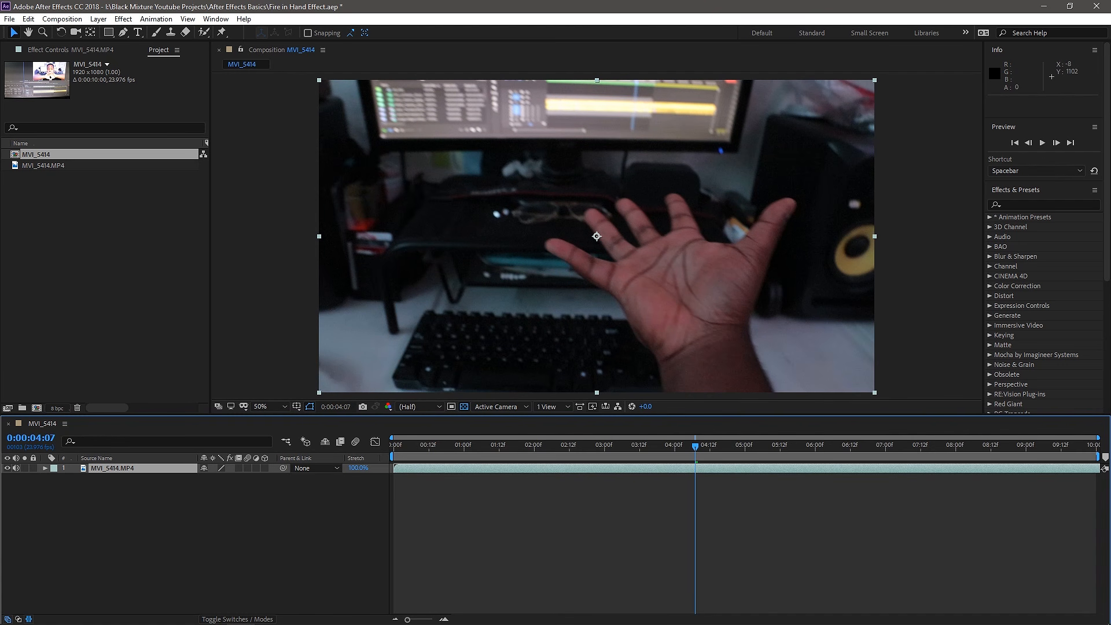
Shorten the composition's duration to 0:00:08:00 and step the current time back to 0:00:04:12.
left_click(62, 19)
left_click(93, 48)
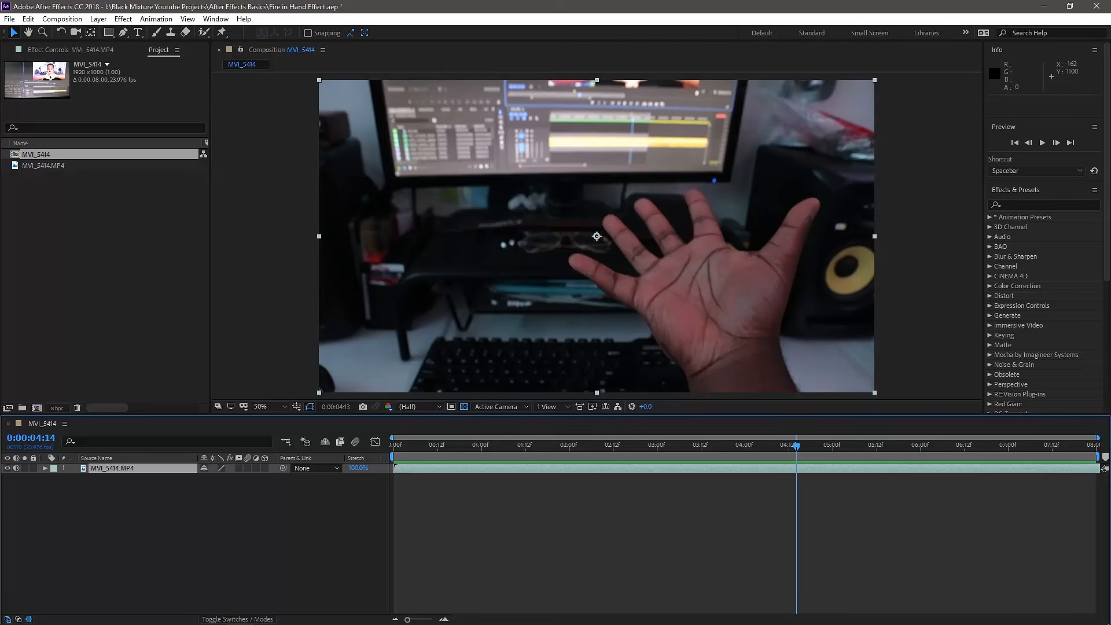
key("Page_Up")
key("Page_Up")
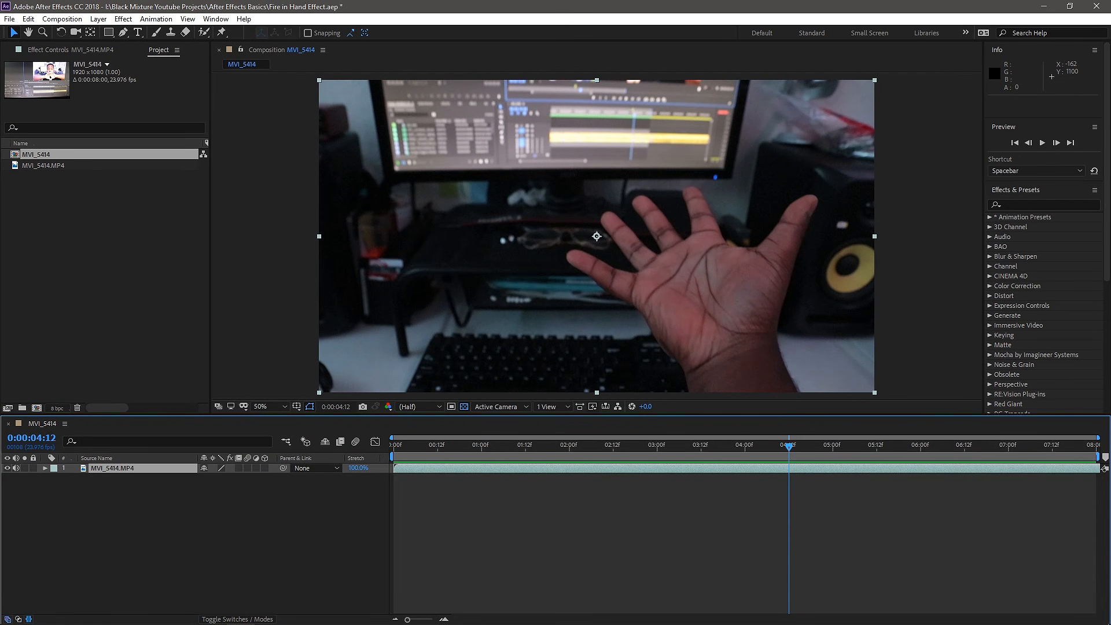
Add a null object above the hand footage and rename it Track.
key("ctrl+shift+a")
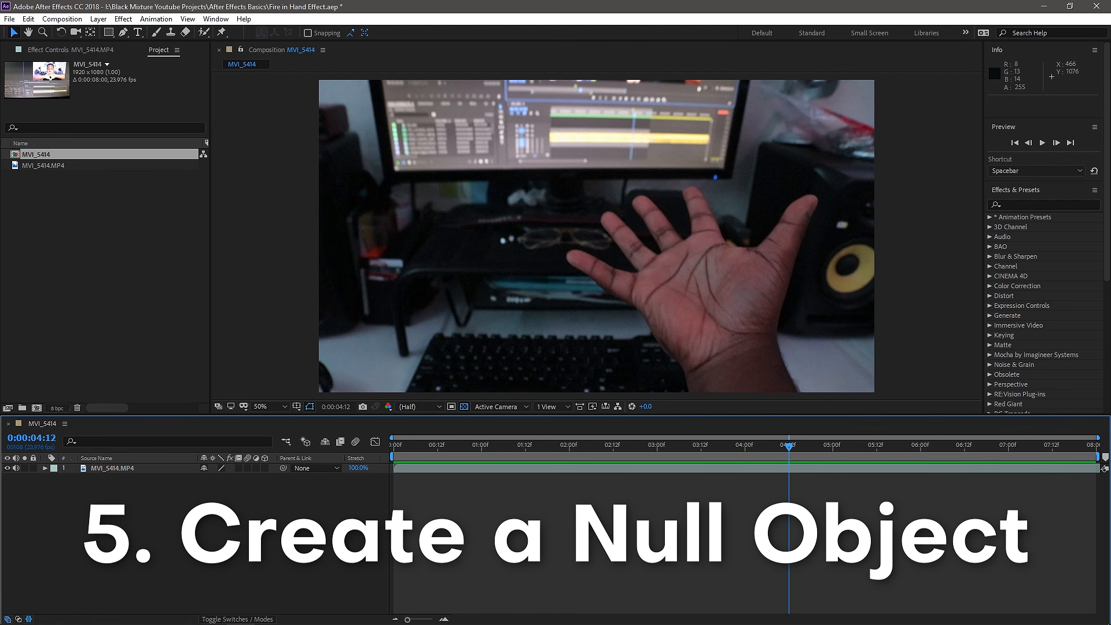
right_click(273, 539)
mouse_move(300, 412)
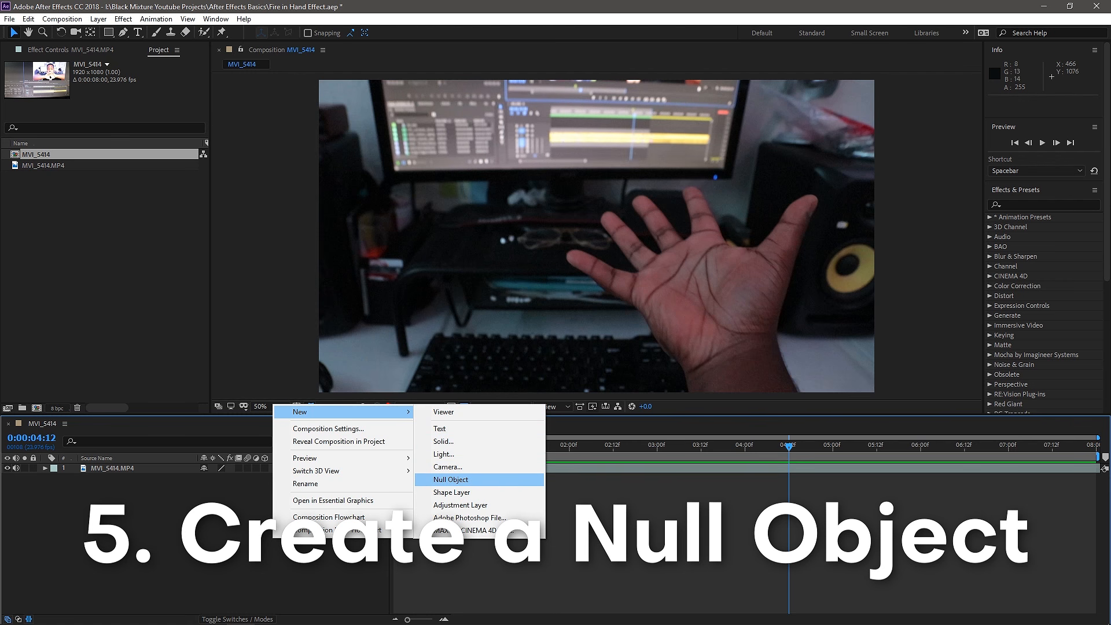
left_click(451, 479)
right_click(116, 469)
left_click(139, 462)
type("Track")
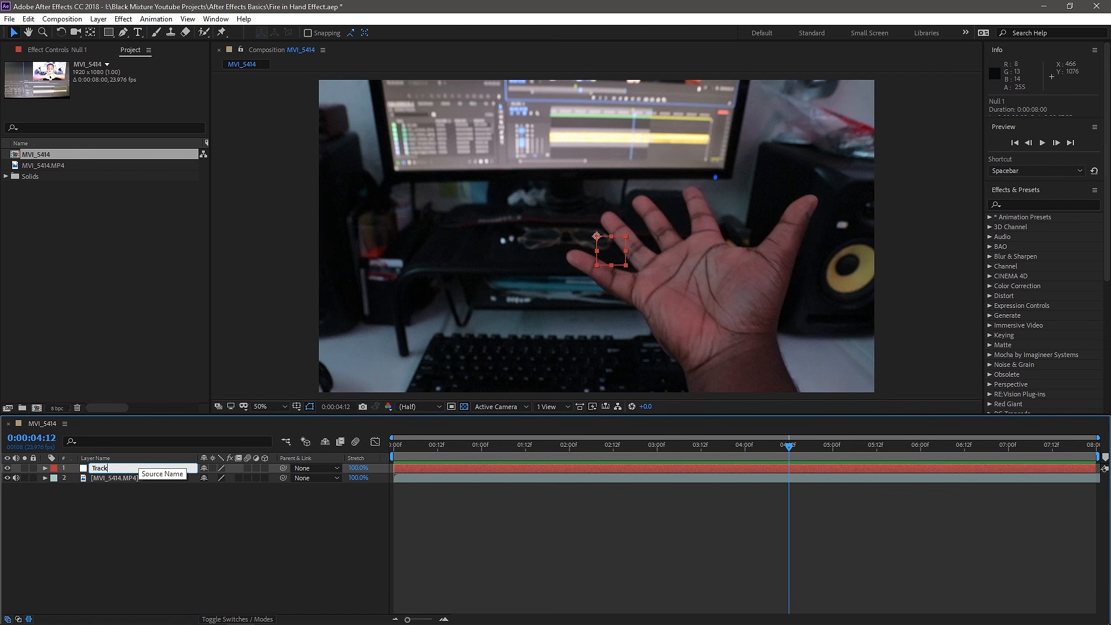
key("F2")
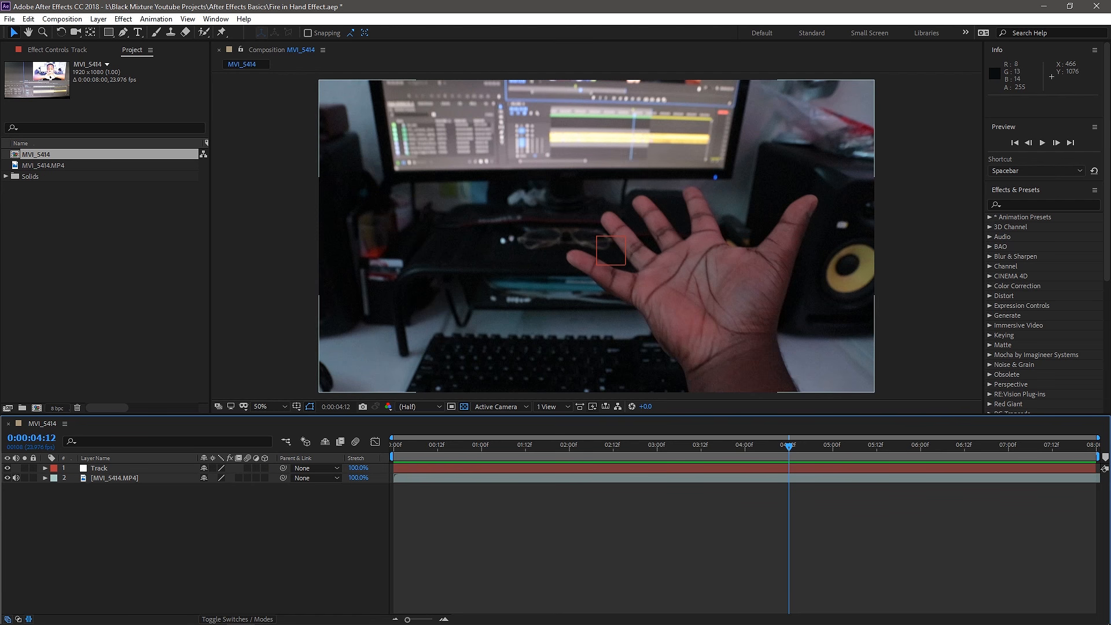
Hide the Track null and select the MVI_5414.MP4 layer.
left_click(114, 477)
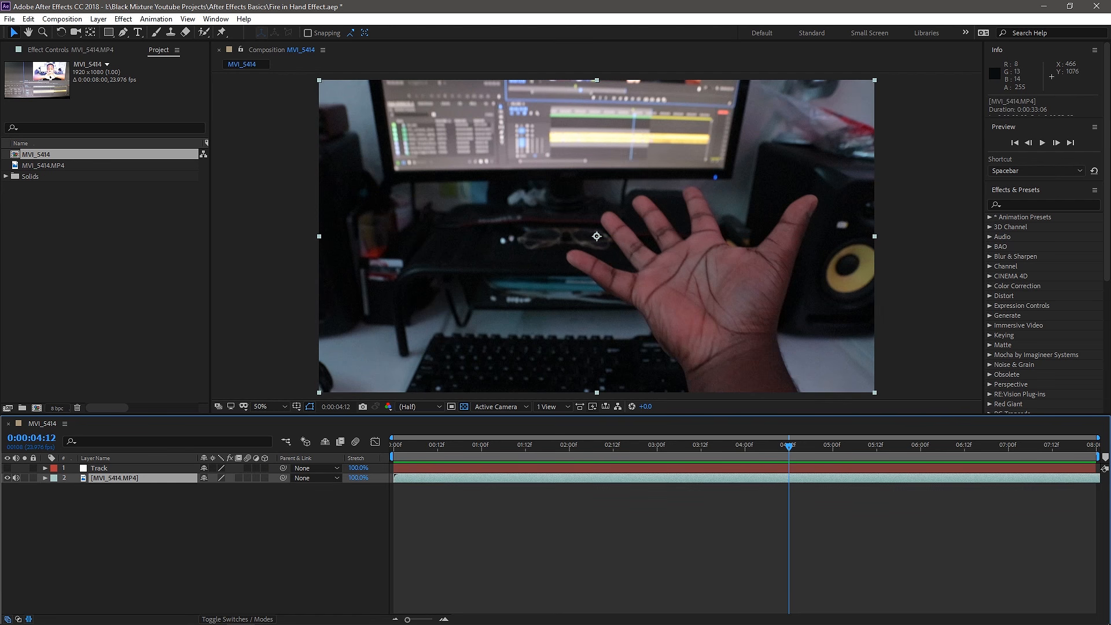
key("F2")
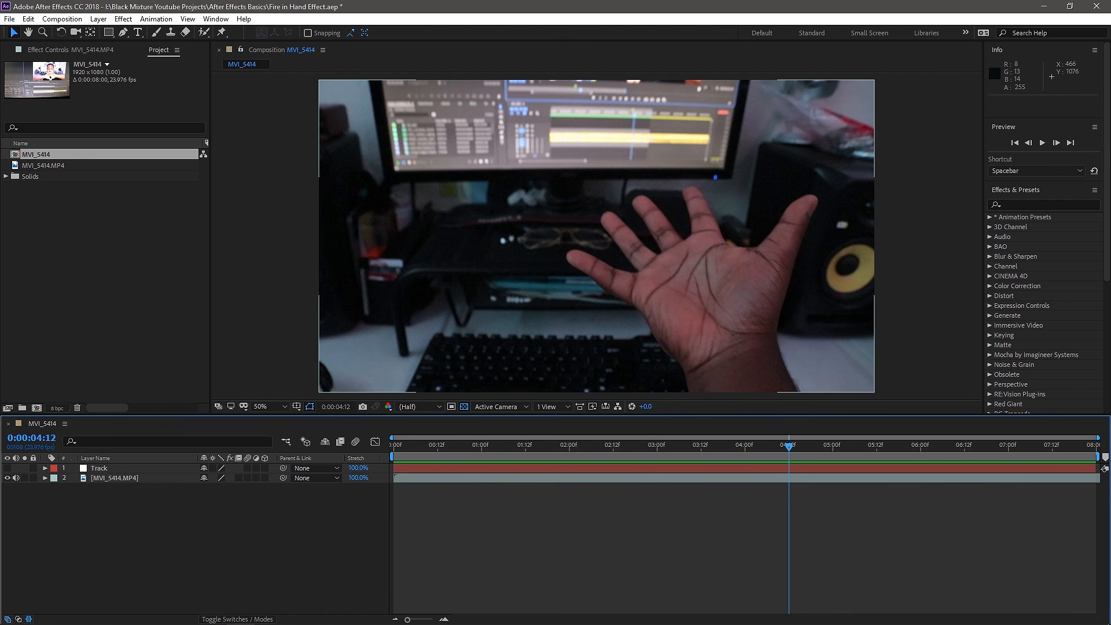
left_click(114, 477)
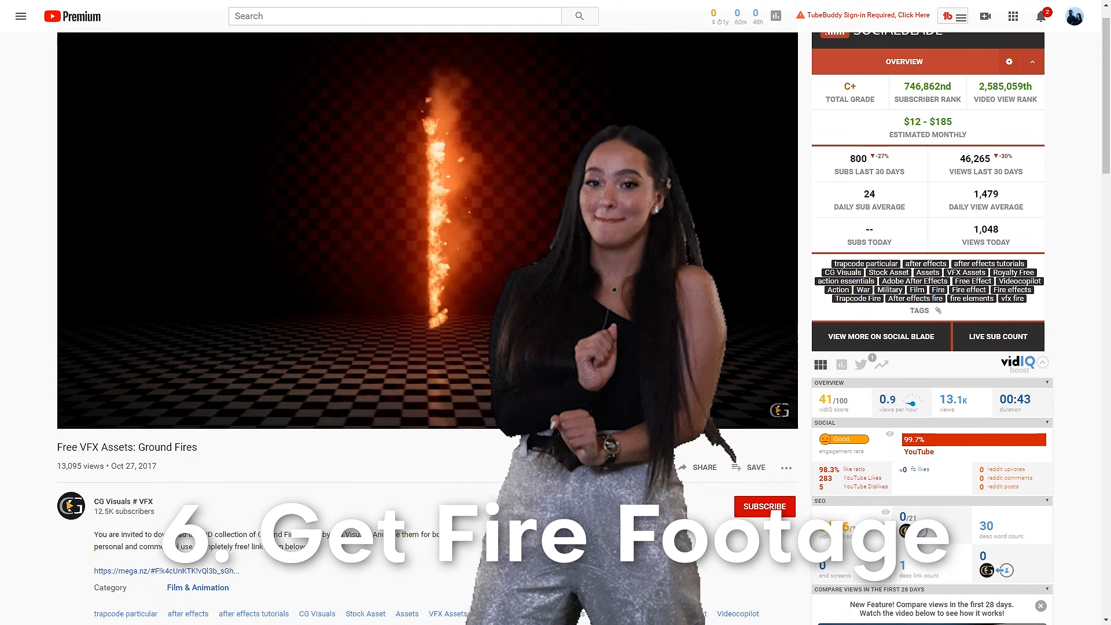
Switch to YouTube and look over the Free VFX Assets: Ground Fires page and its linked fire clips on MEGA.
scroll(428, 324, "down", 2)
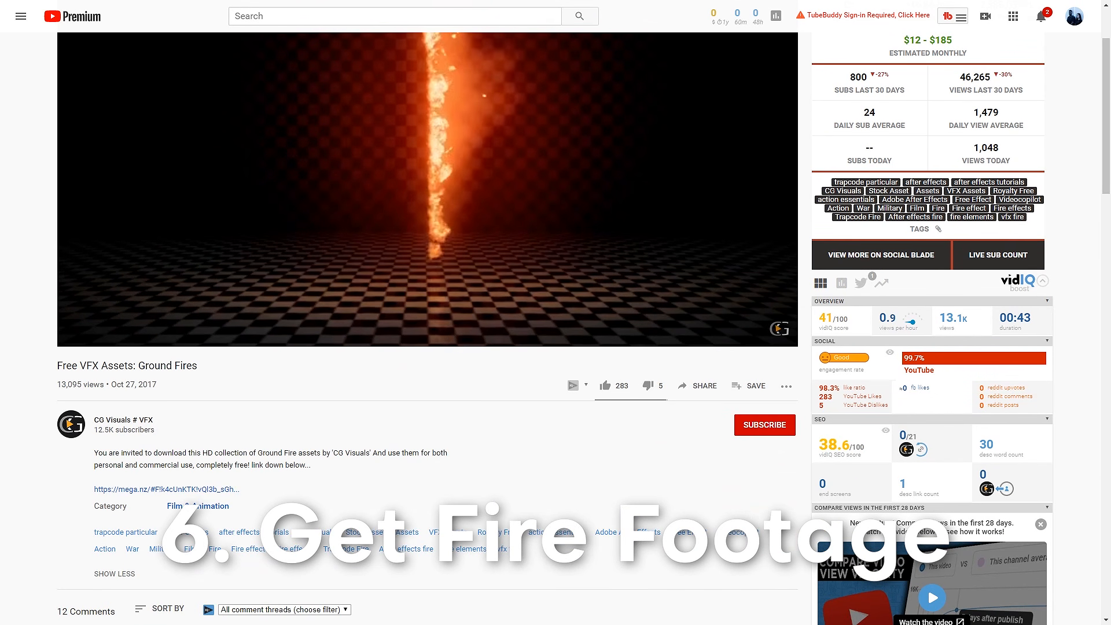
scroll(428, 325, "down", 4)
scroll(428, 324, "up", 6)
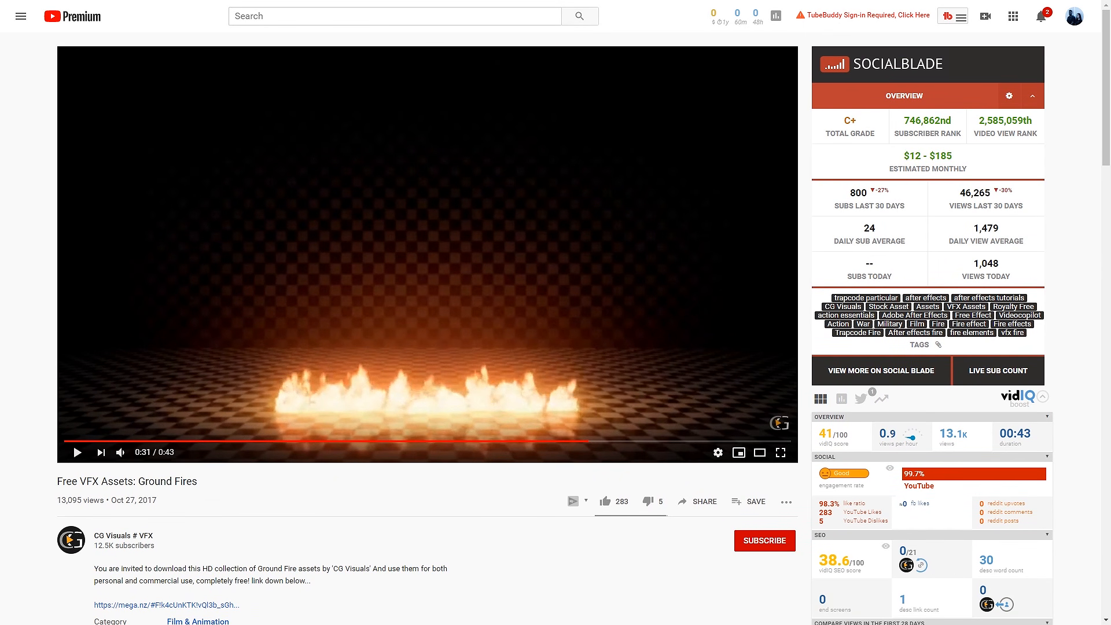
scroll(428, 324, "down", 1)
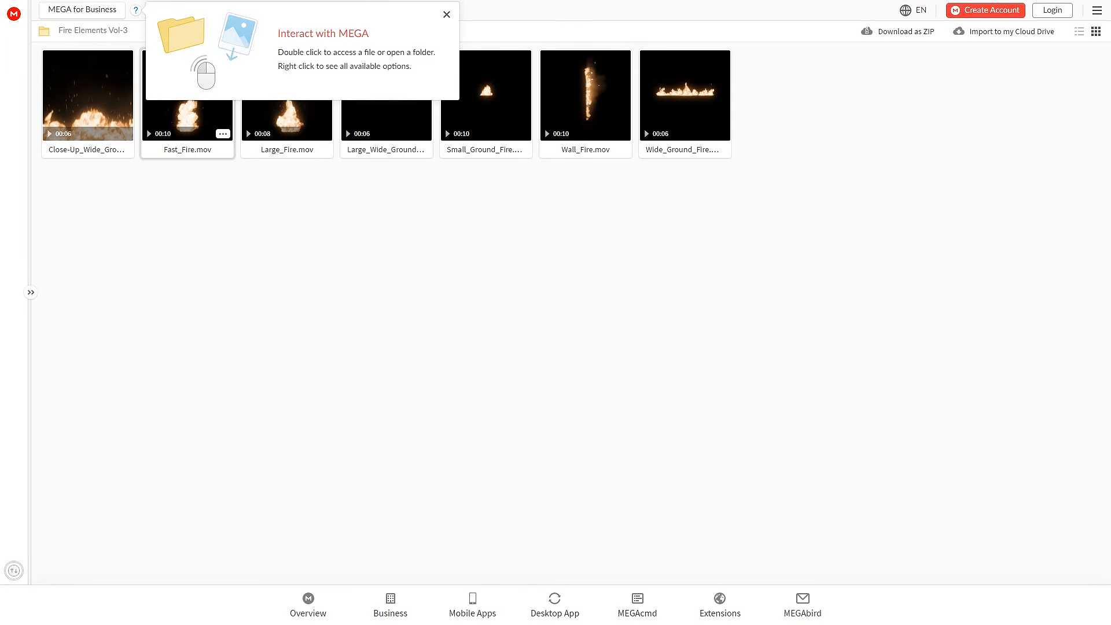
key("Escape")
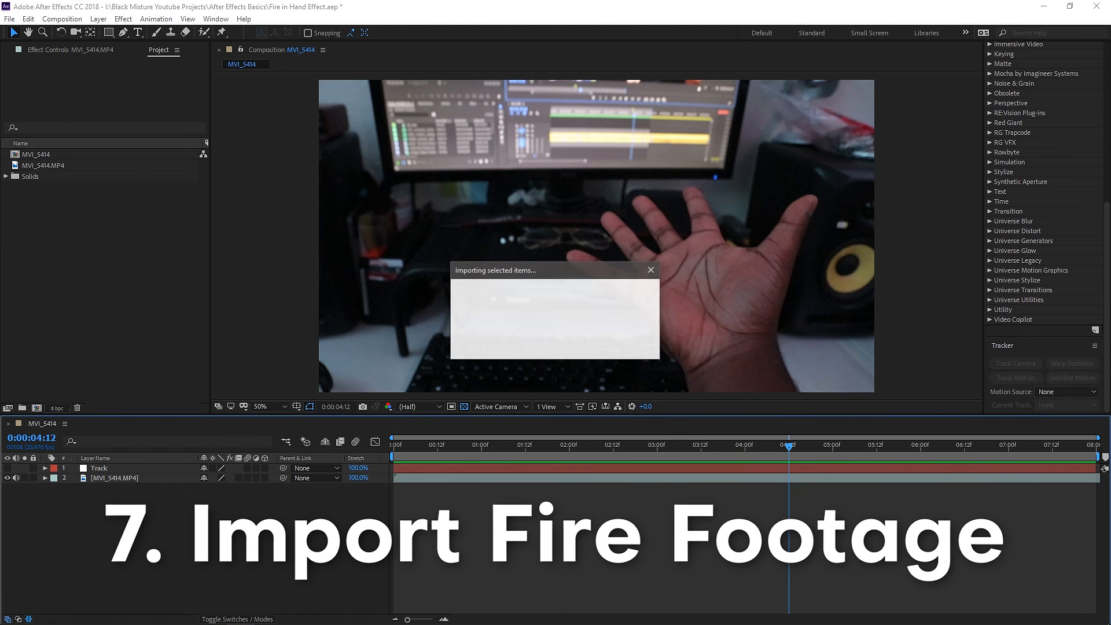
In After Effects, add Torch_Turbulent_01.mov between the Track null and the hand footage, and move the flame onto the palm.
key("ctrl+shift+a")
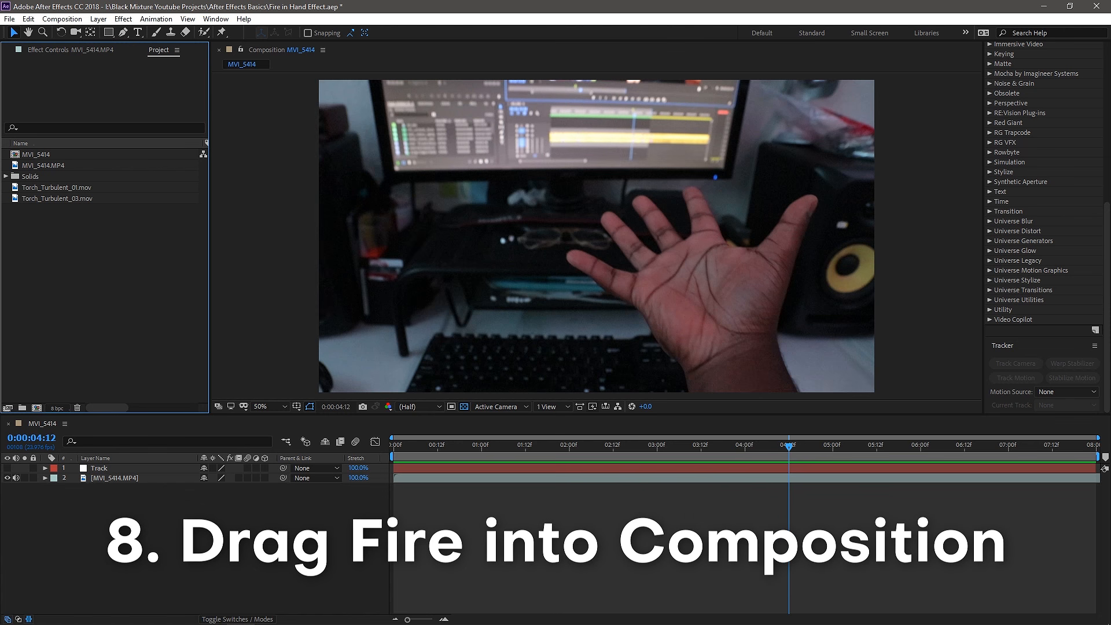
left_click_drag(58, 188, 106, 473)
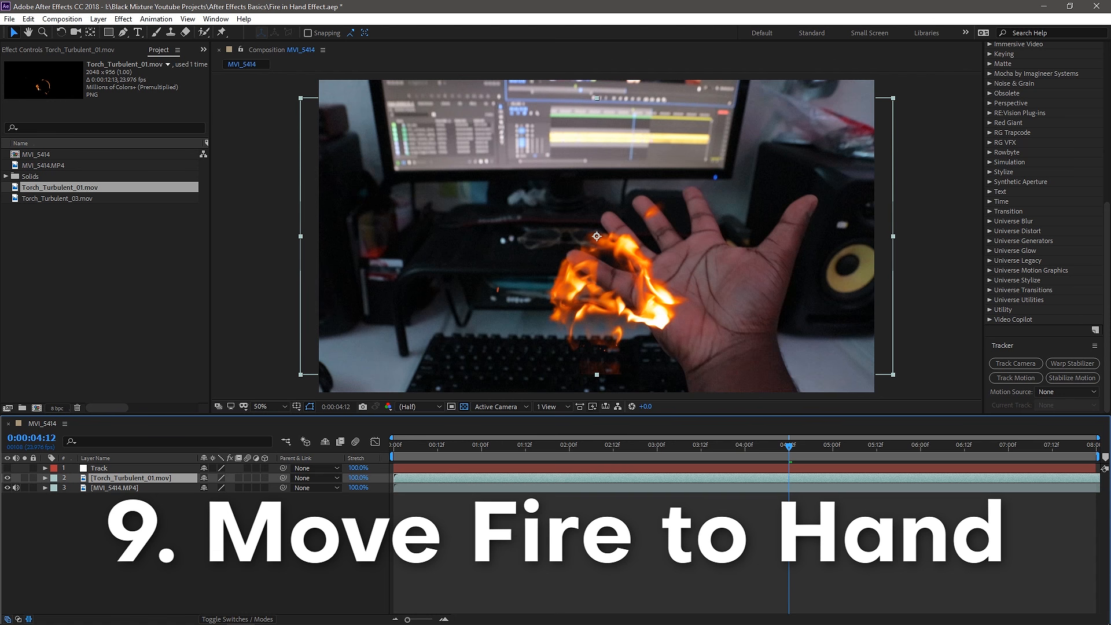
left_click_drag(622, 293, 686, 244)
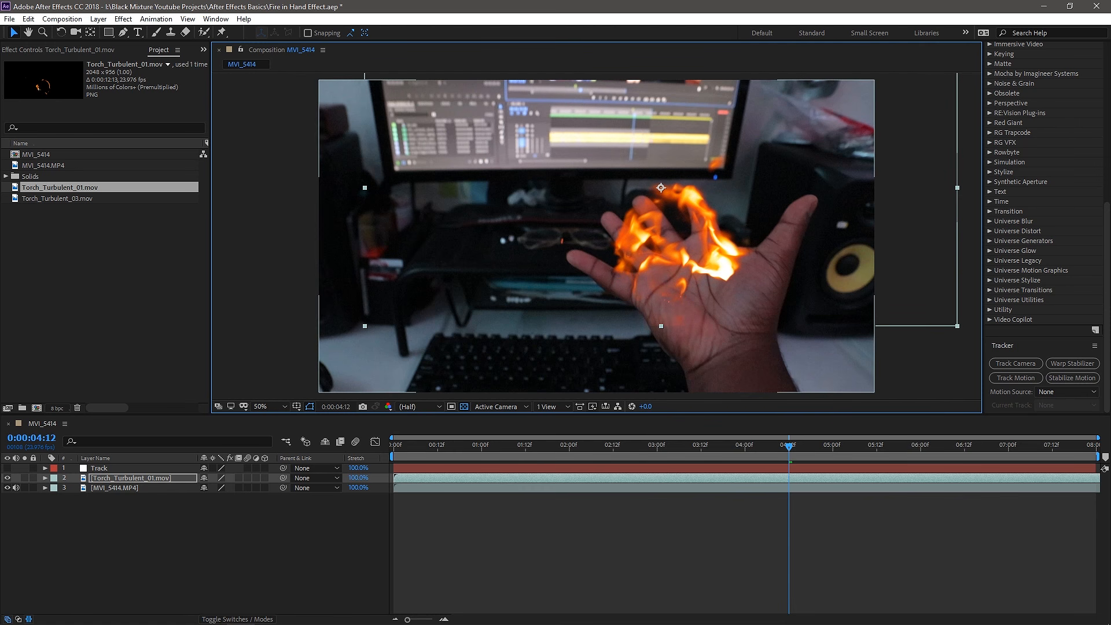
Show the timeline's blending mode and track matte columns, and return to the layer switches.
key("F4")
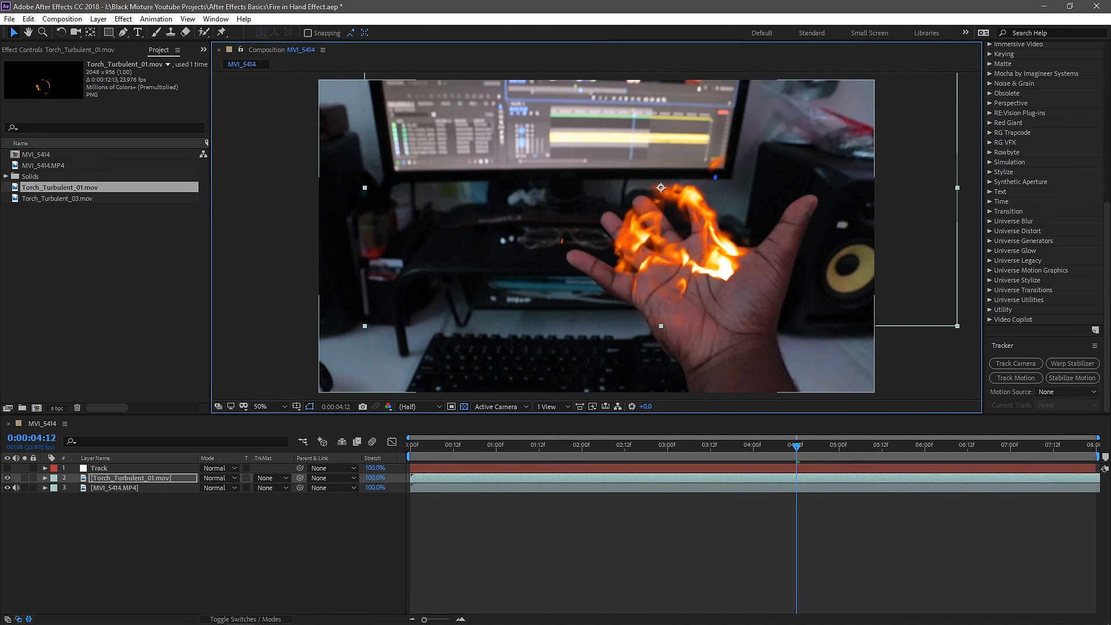
key("F4")
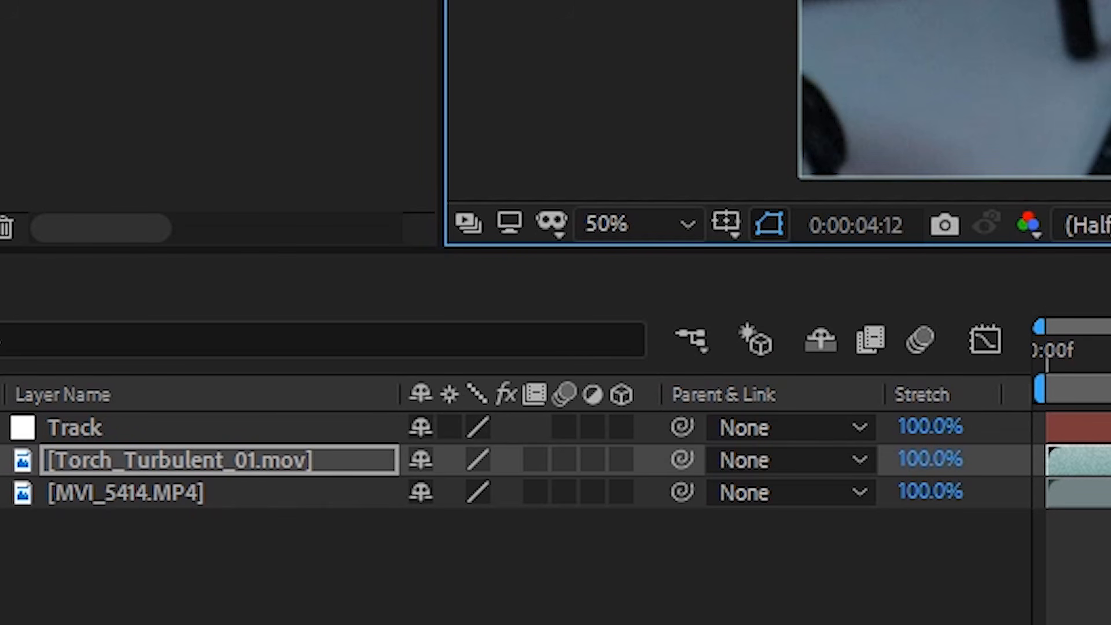
Toggle the timeline columns between layer switches and blending modes, leaving the blending mode and track matte columns shown.
key("F4")
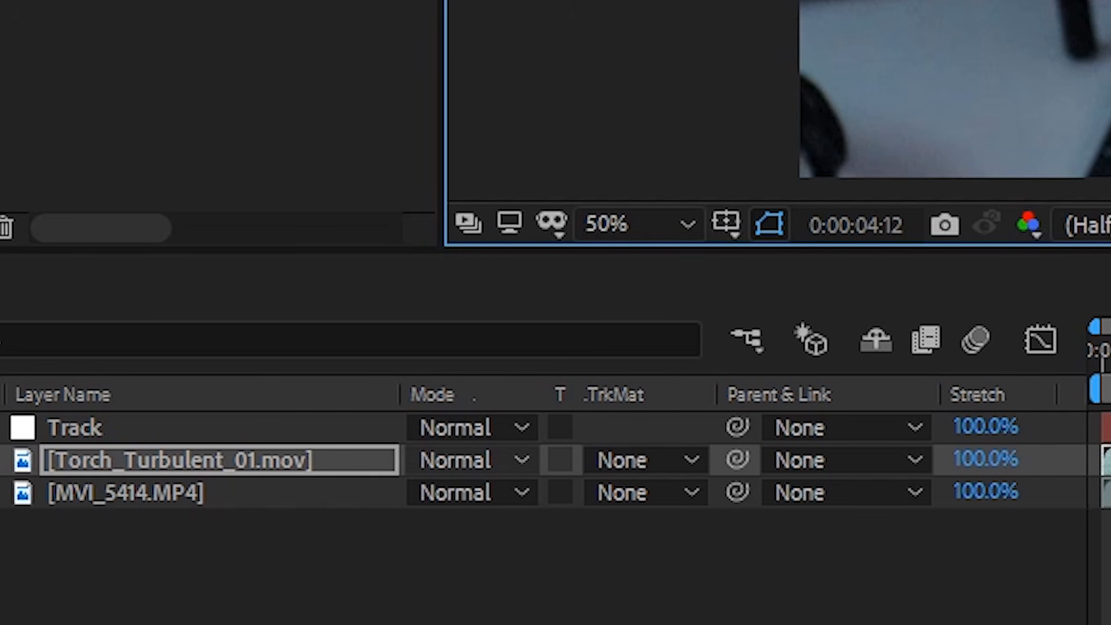
key("F4")
key("F4")
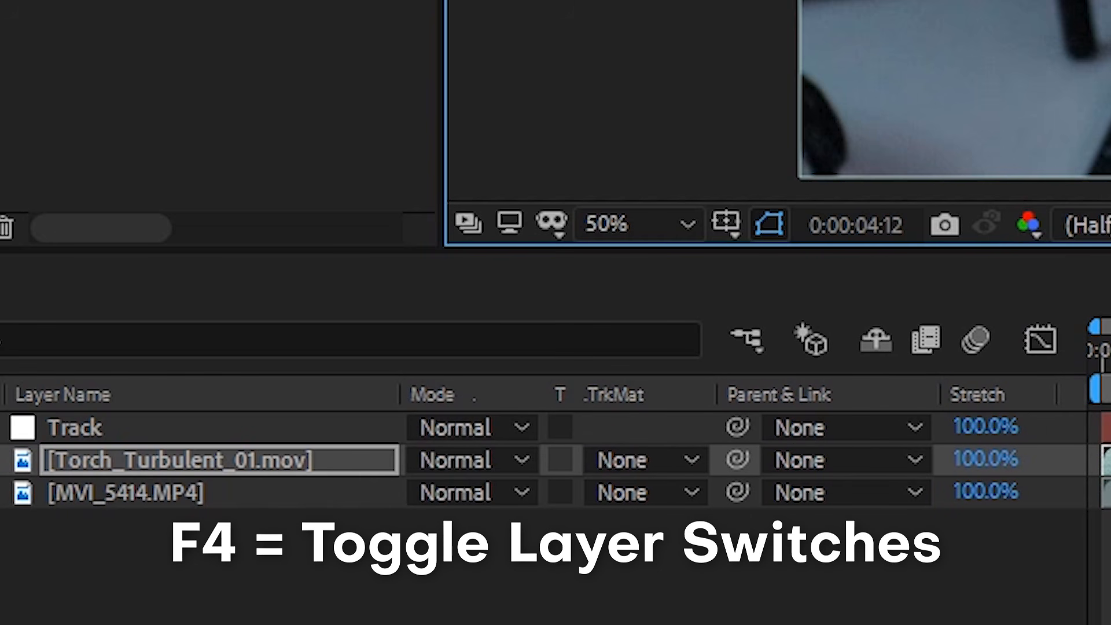
key("F4")
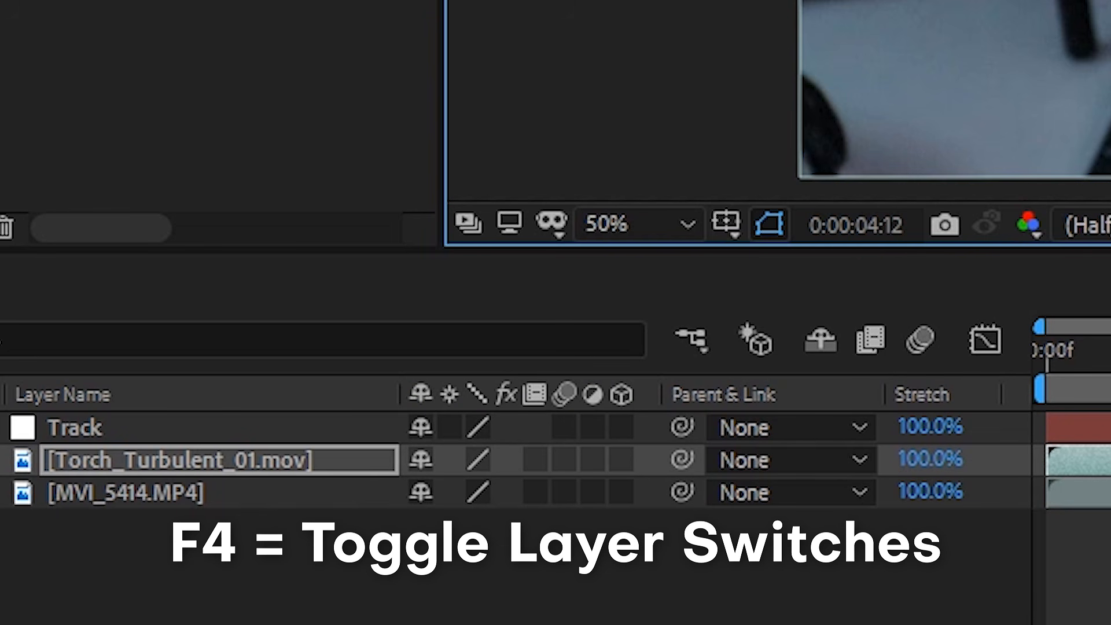
key("F4")
key("F4")
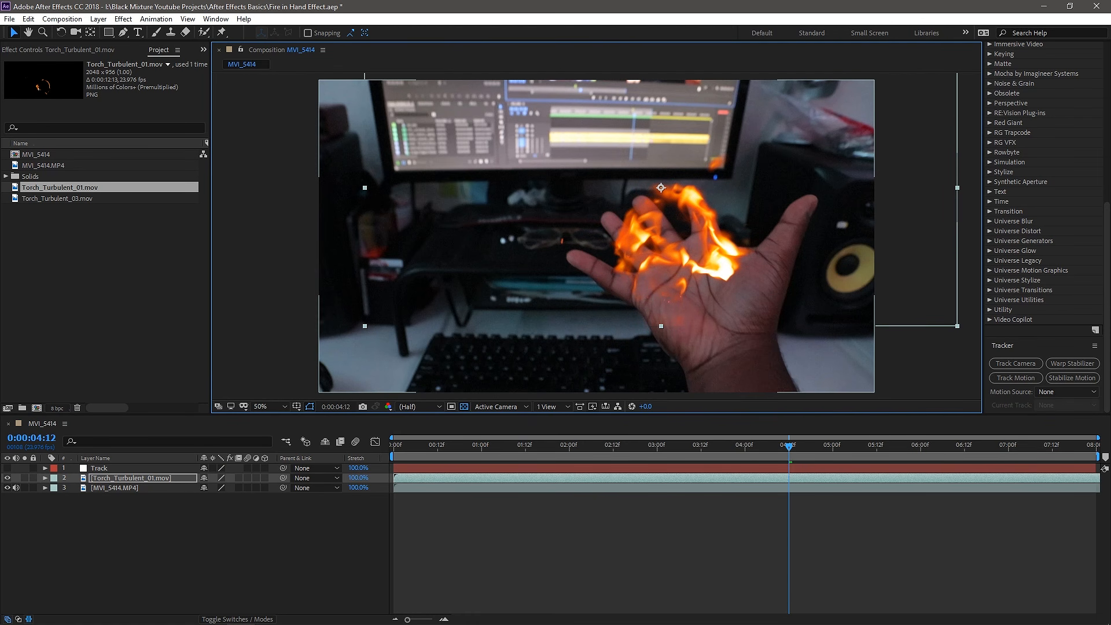
key("F4")
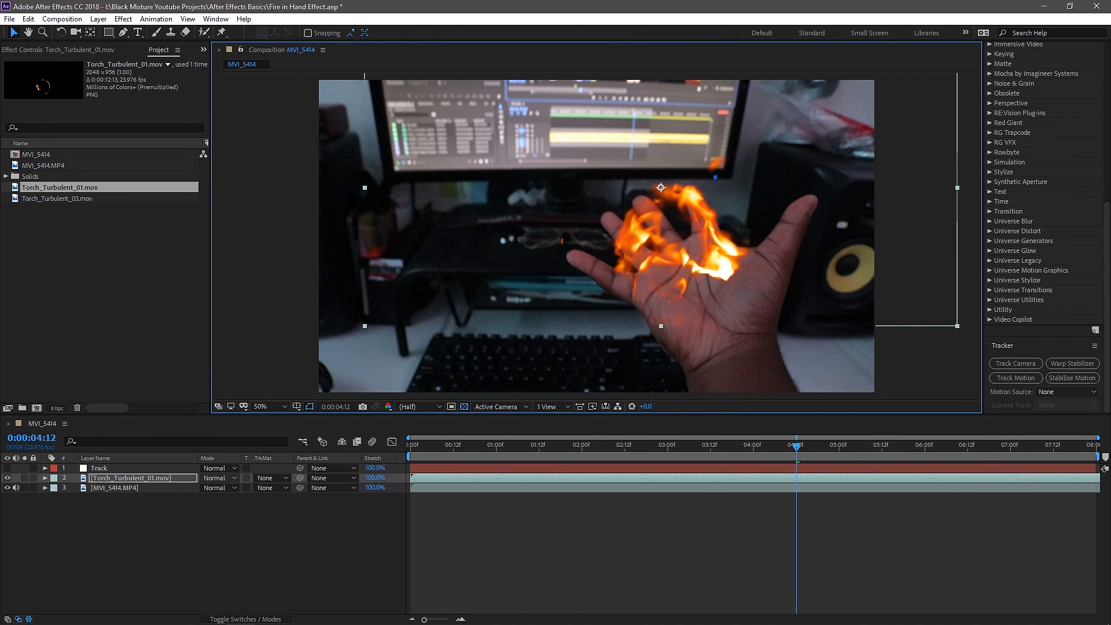
Set the Torch_Turbulent_01.mov layer's blending mode to Screen and shift the flame slightly lower on the palm.
left_click(217, 477)
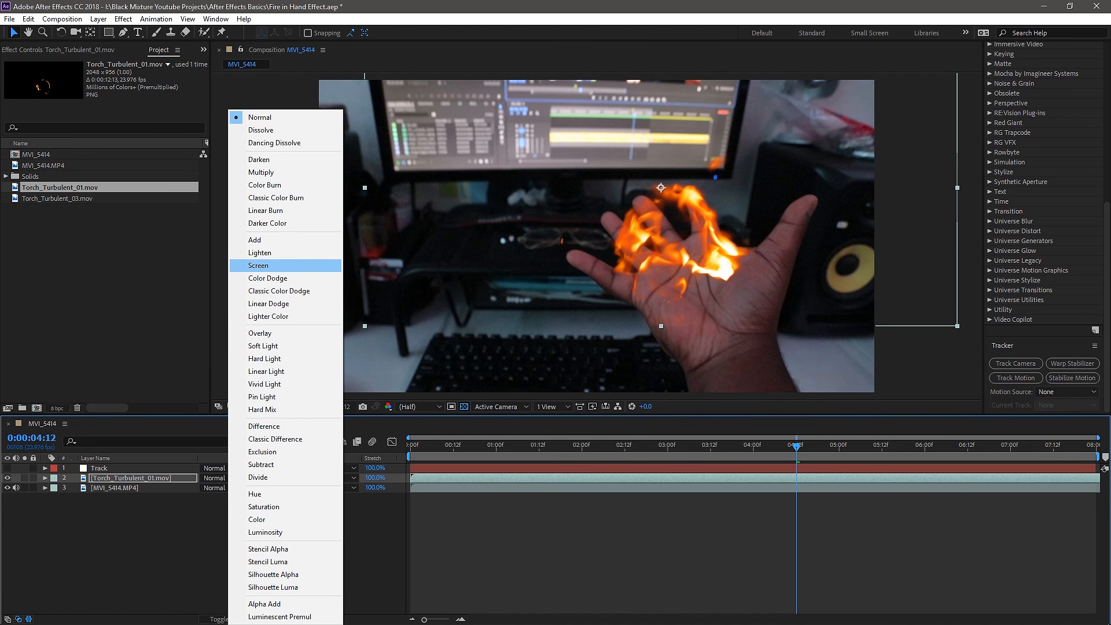
left_click(258, 265)
key("F2")
mouse_move(694, 254)
left_mouse_down()
mouse_move(692, 278)
mouse_move(692, 265)
left_mouse_up()
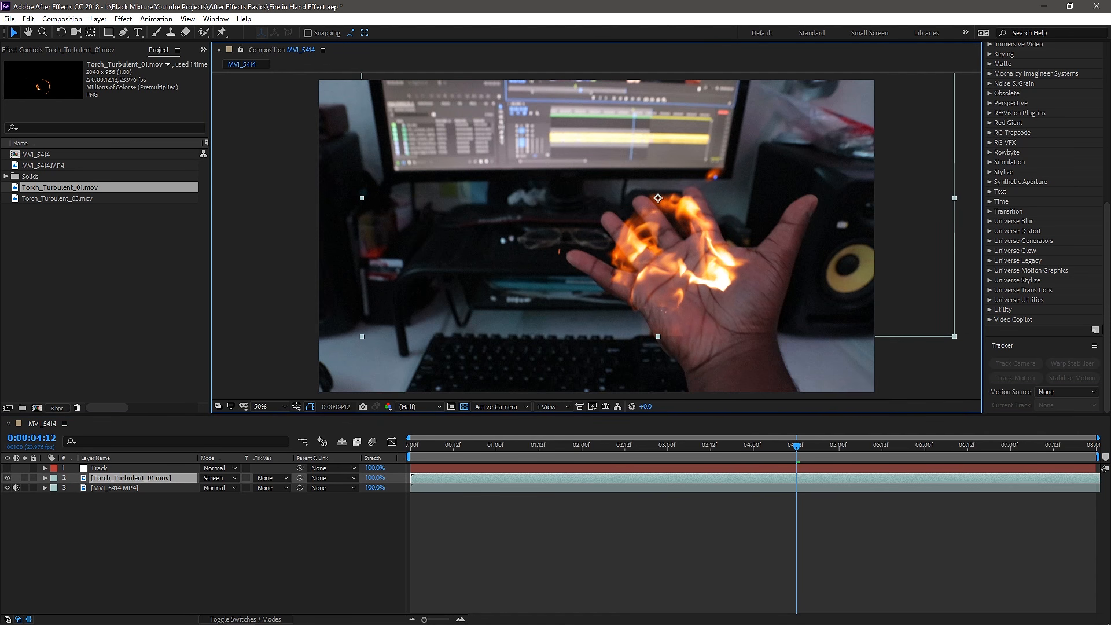
Switch the flame layer's blending mode to Normal for comparison and return it to Screen.
left_click(217, 477)
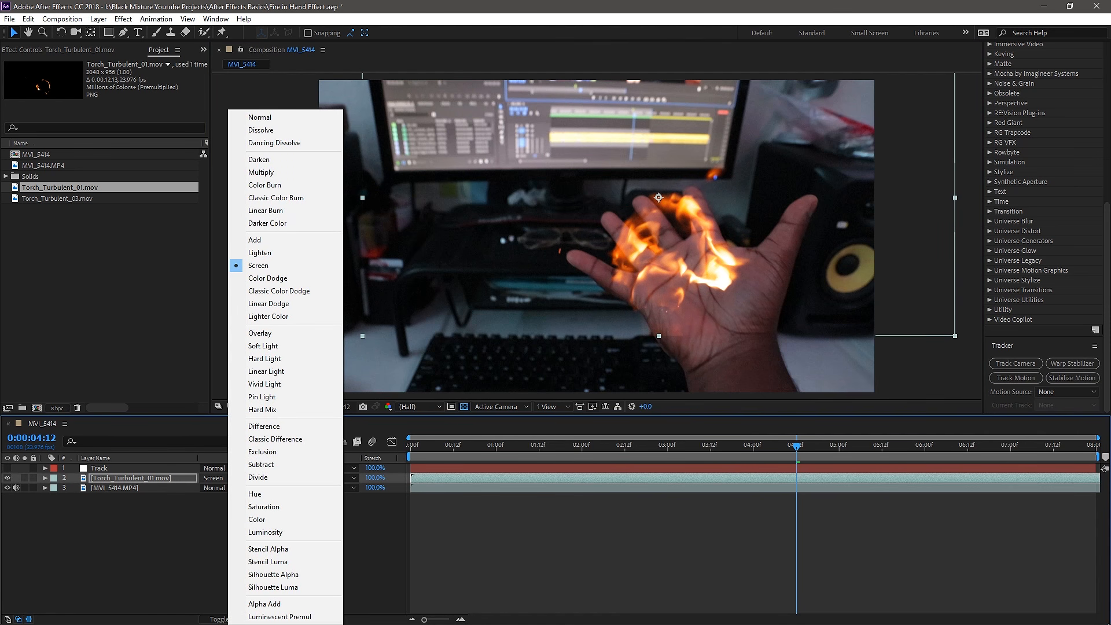
left_click(260, 117)
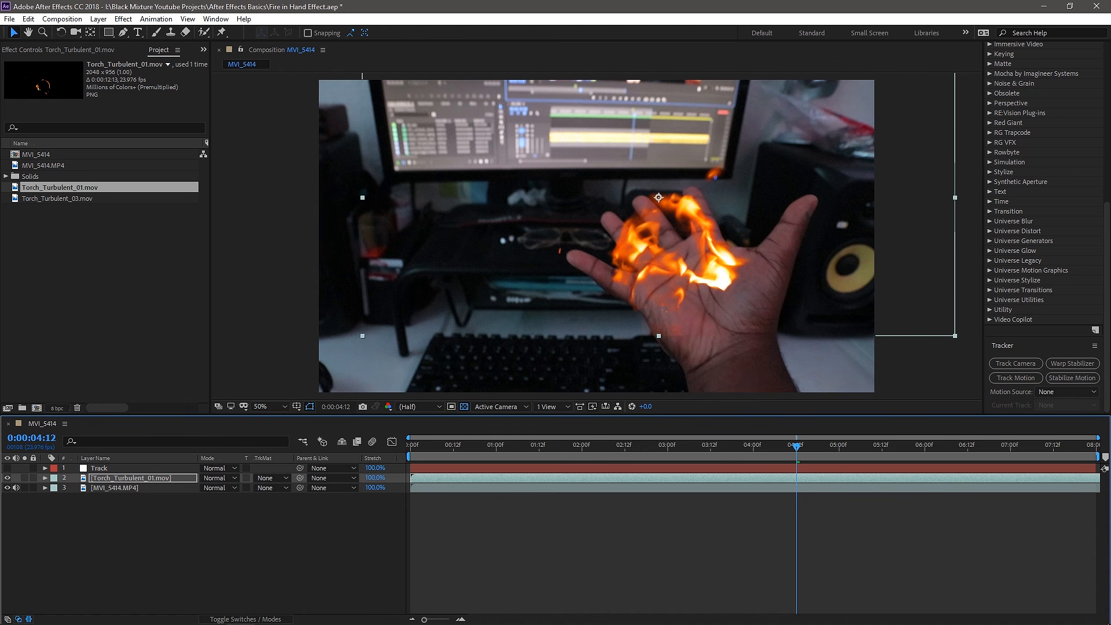
left_click(217, 478)
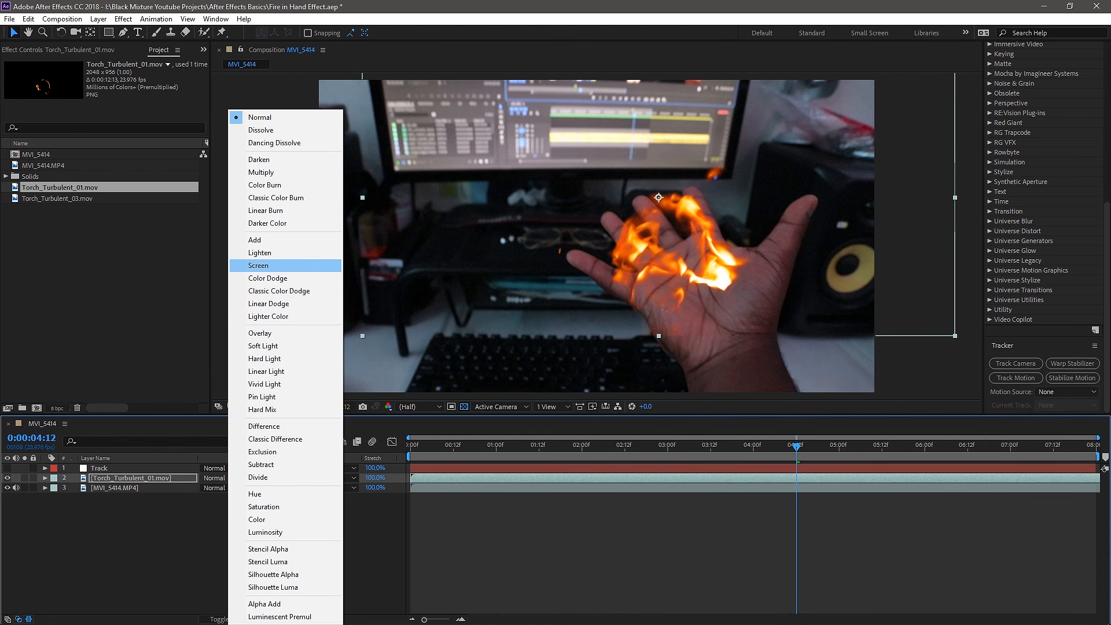
left_click(259, 265)
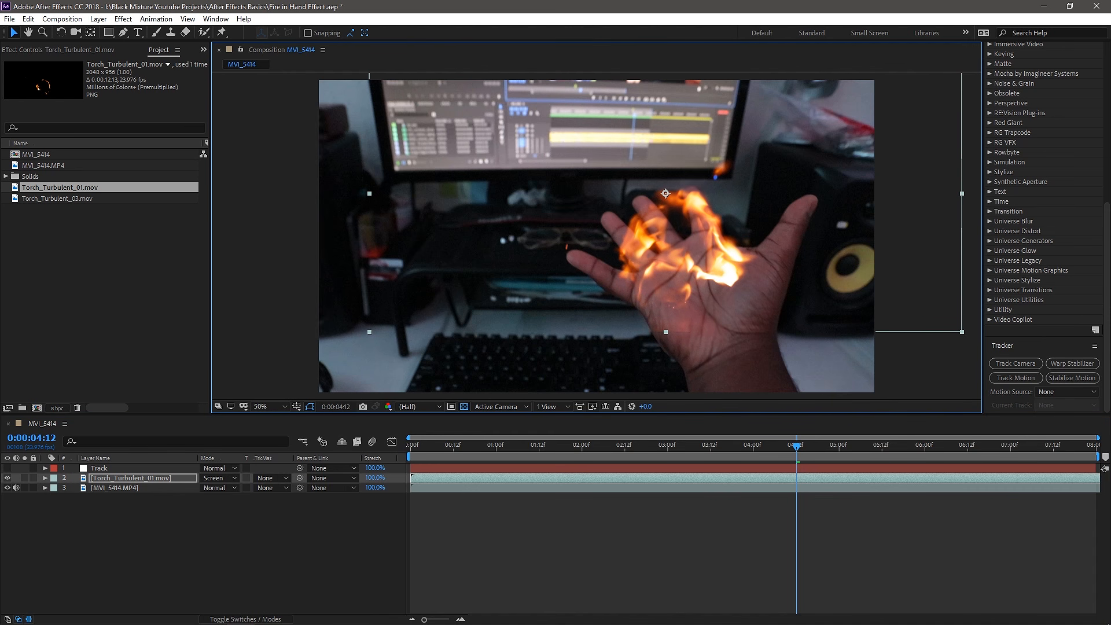
Examine how the Screen-blended flame sits on the hand up close, and preview the composition at several points in time.
scroll(669, 258, "up", 4)
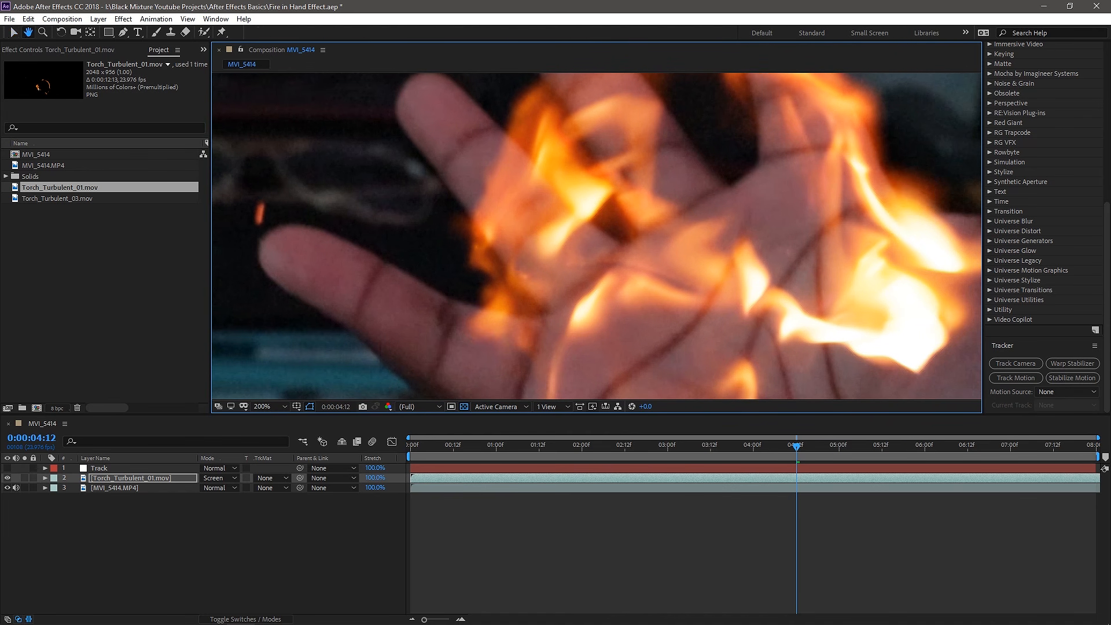
scroll(585, 229, "down", 6)
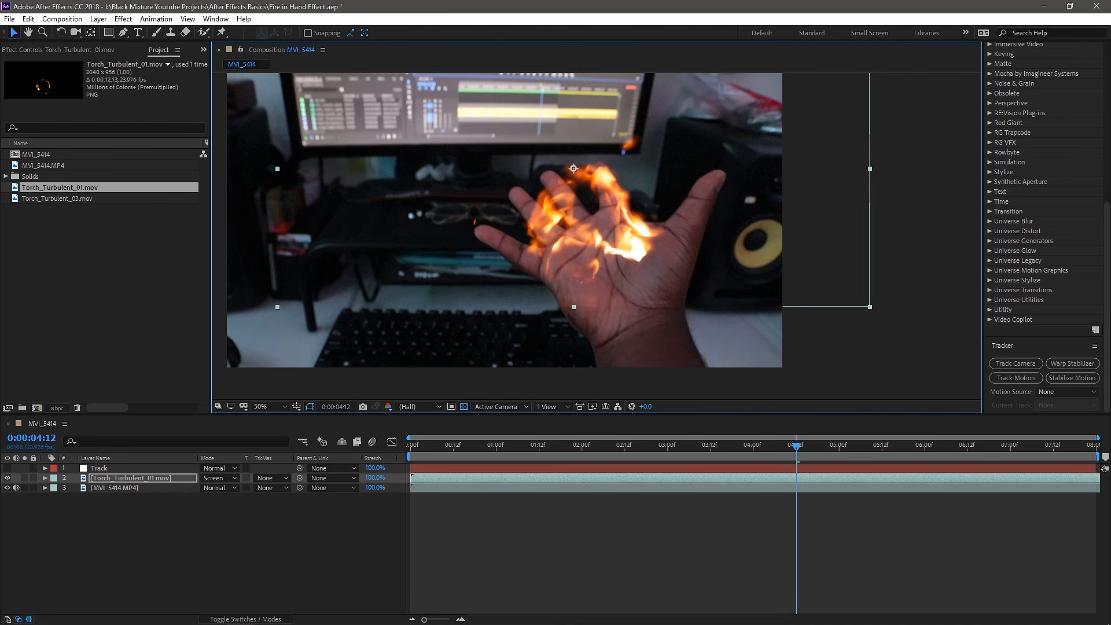
key("space")
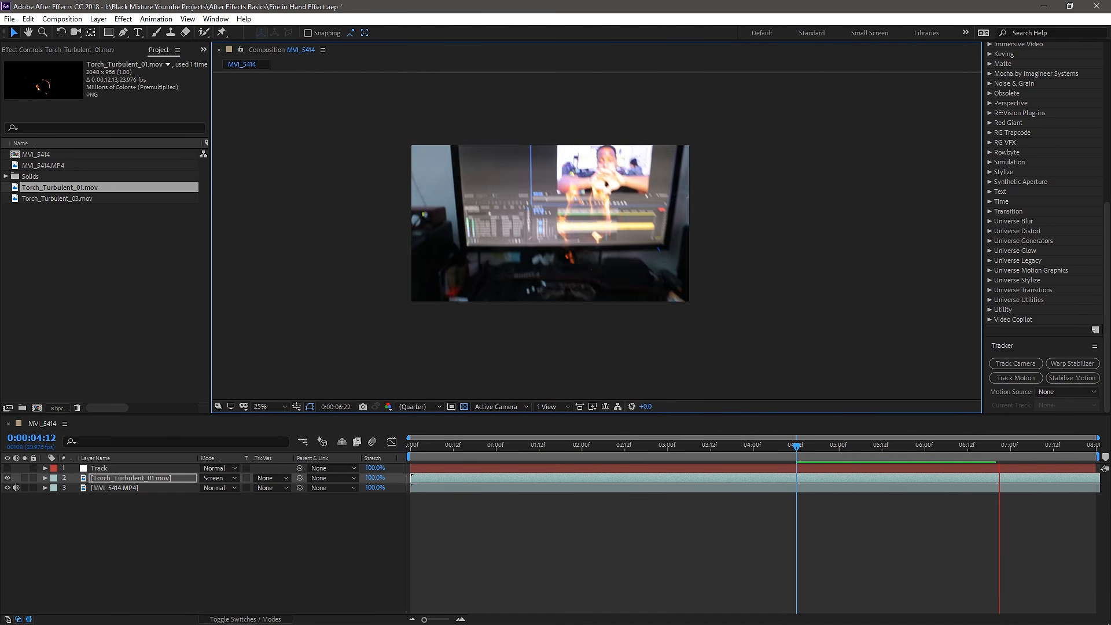
left_click(415, 447)
key("space")
left_click(575, 447)
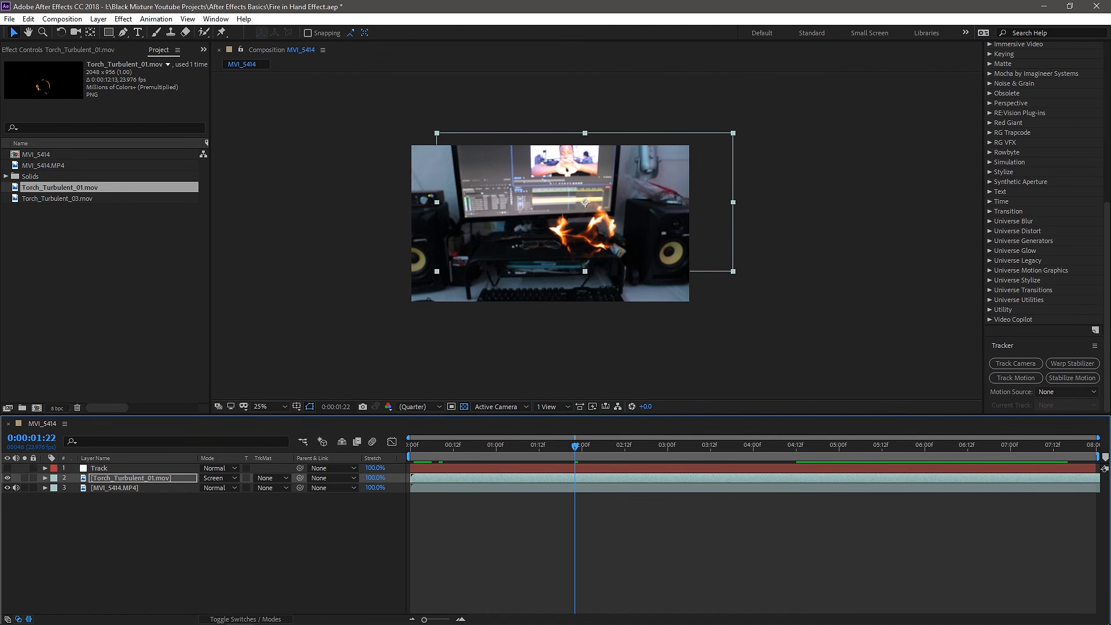
key("space")
key("space")
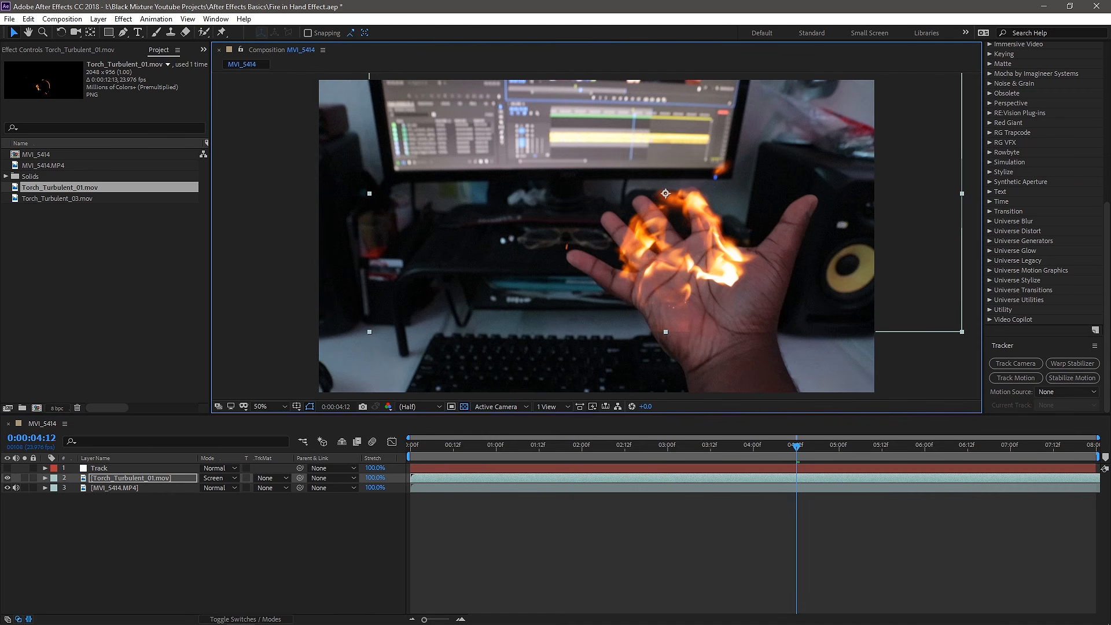
scroll(735, 150, "up", 3)
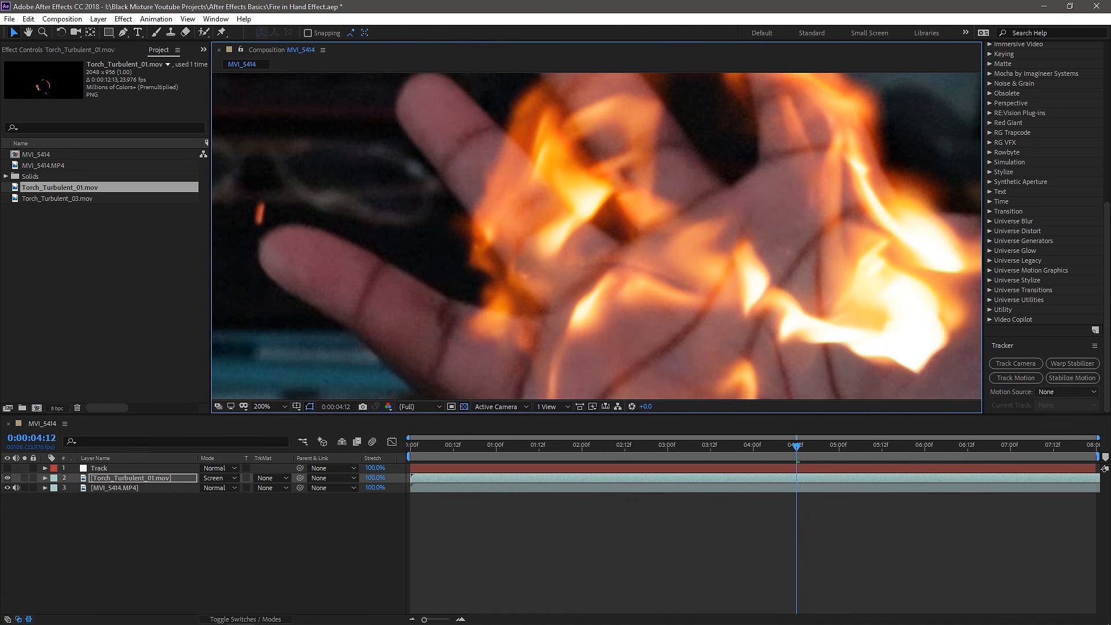
scroll(734, 151, "down", 6)
key("space")
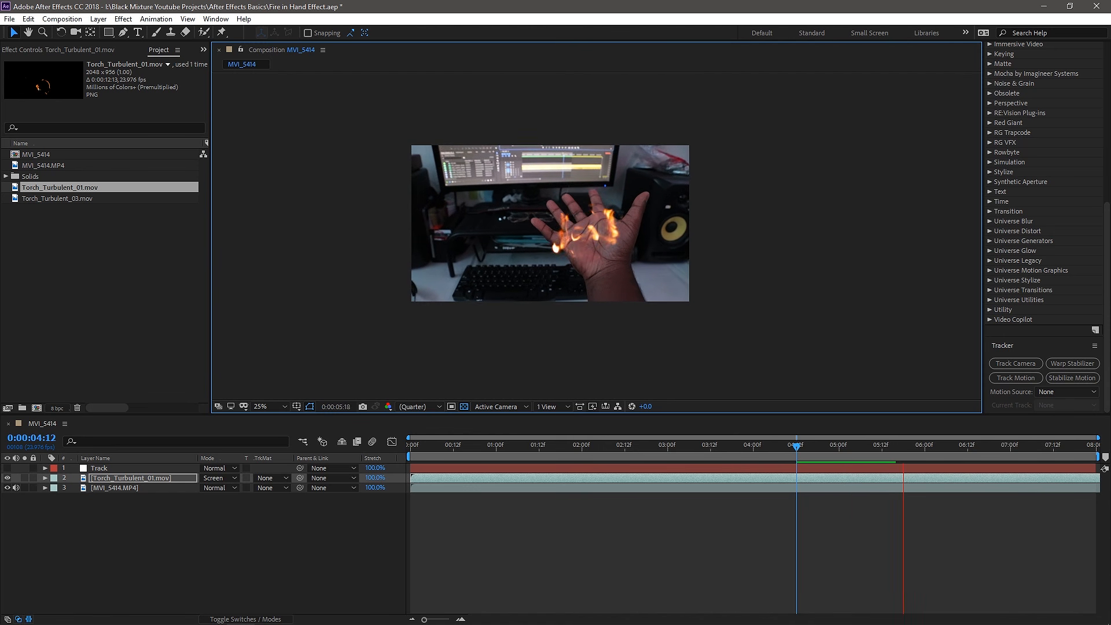
Move the current time to 0:00:04:04 and hide the Torch_Turbulent_01.mov layer.
left_click_drag(796, 445, 767, 445)
key("period")
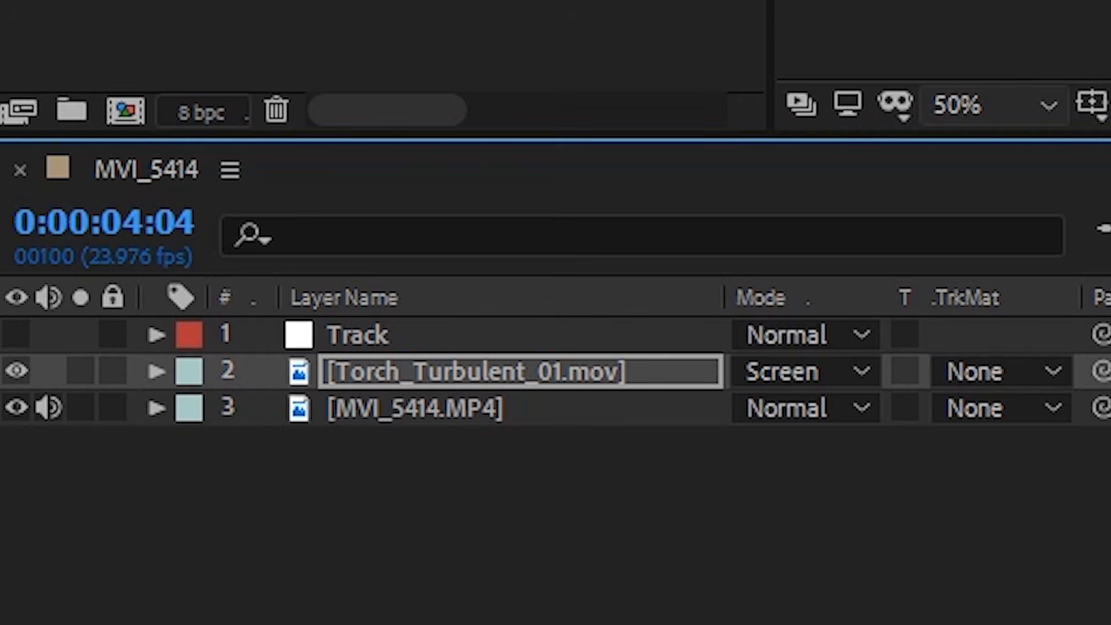
key("ctrl+alt+shift+v")
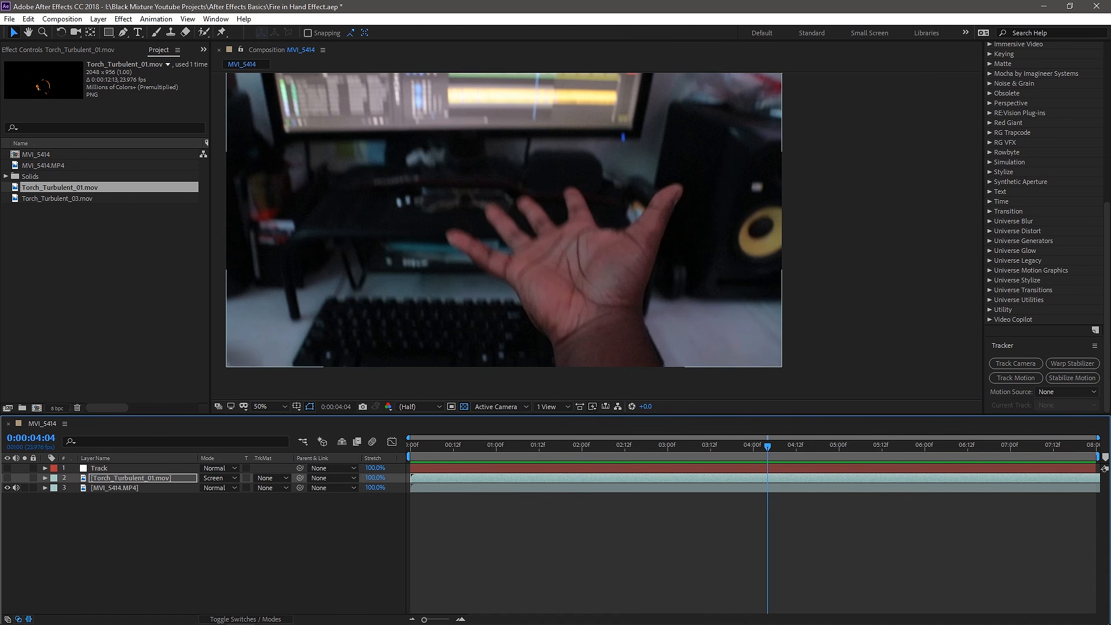
Open the MVI_5414.MP4 layer in its own viewer with the Tracker panel shown, and enlarge the viewer around Track Point 1.
double_click(114, 488)
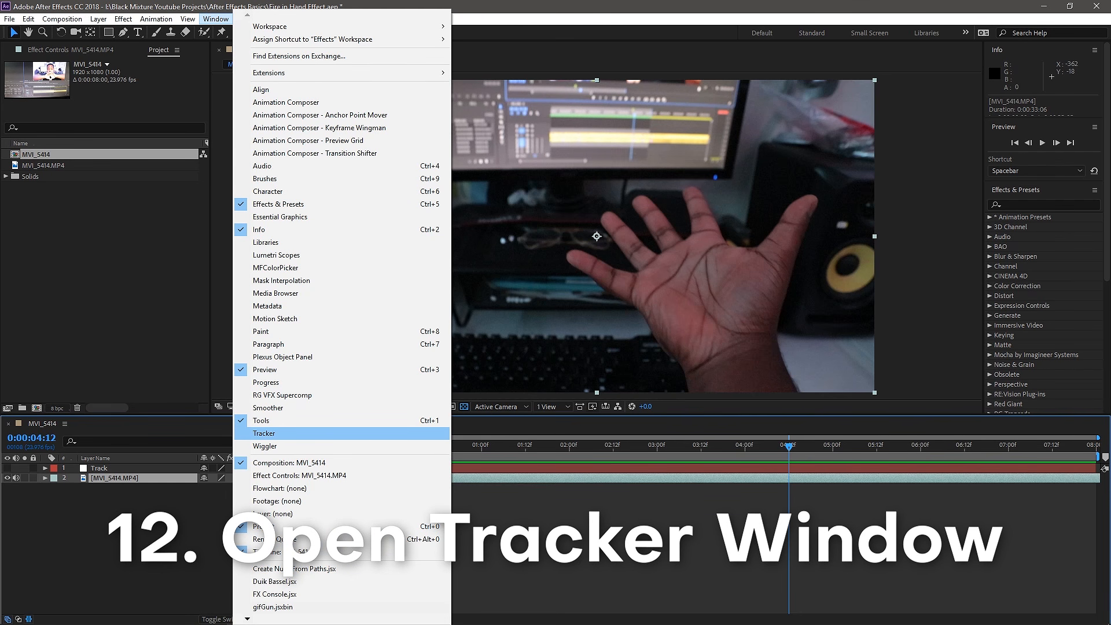
left_click(264, 433)
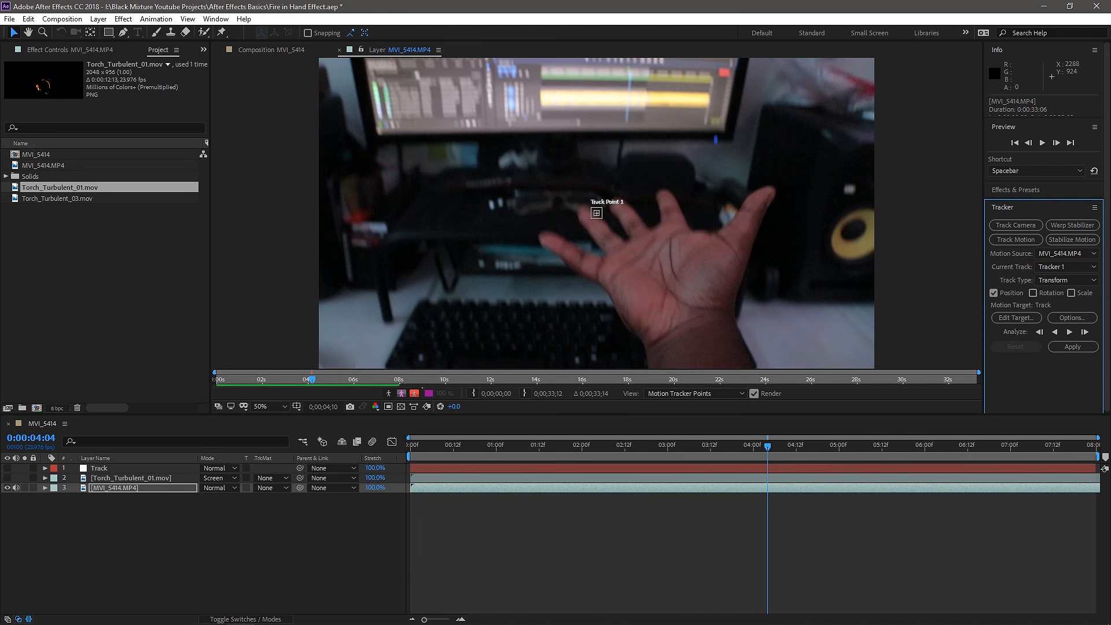
left_click_drag(638, 415, 638, 460)
scroll(601, 237, "up", 2)
left_click_drag(596, 242, 422, 196)
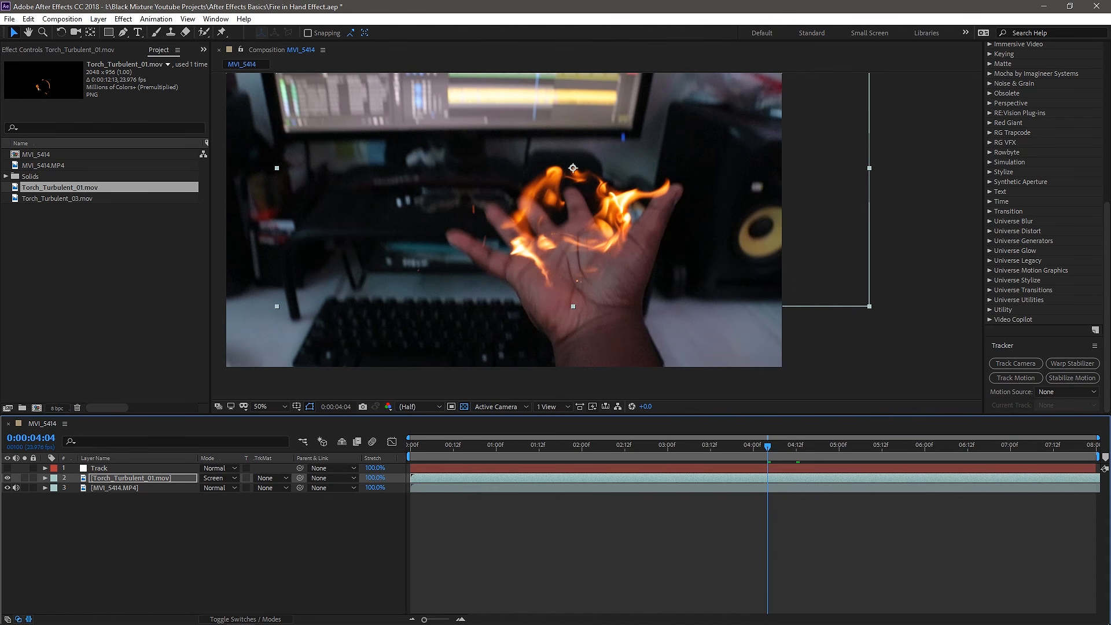
Hide the flame layer and open the MVI_5414.MP4 hand footage in the Layer viewer.
left_click(7, 477)
double_click(114, 487)
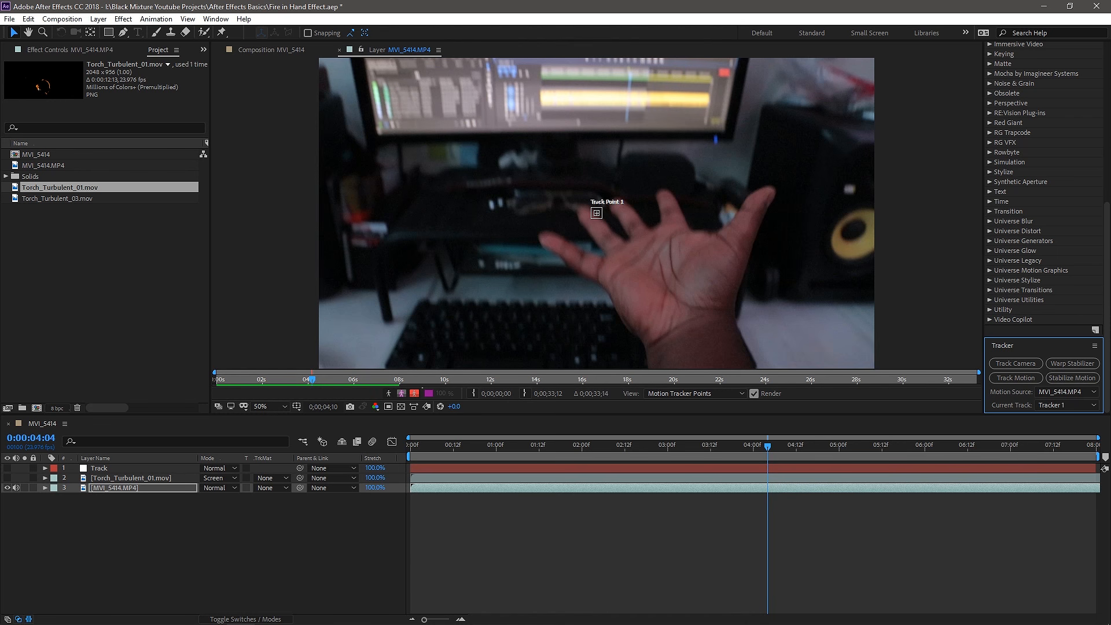
Collapse Effects & Presets to expose the full Tracker settings, and make the Layer viewer taller.
scroll(1043, 227, "up", 3)
left_click(1016, 111)
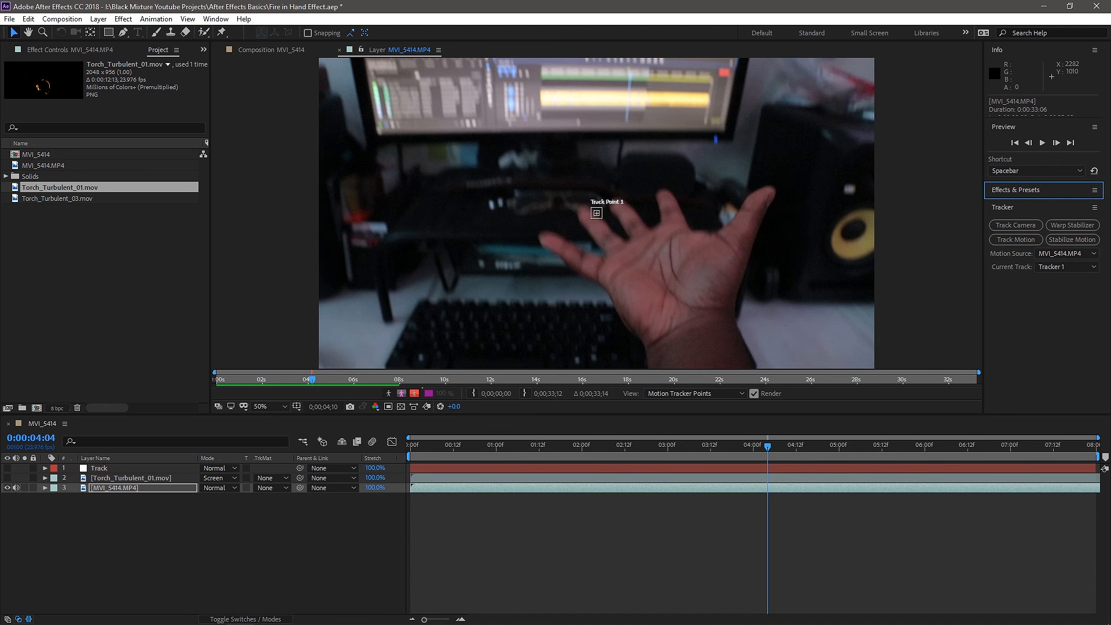
left_click(1072, 239)
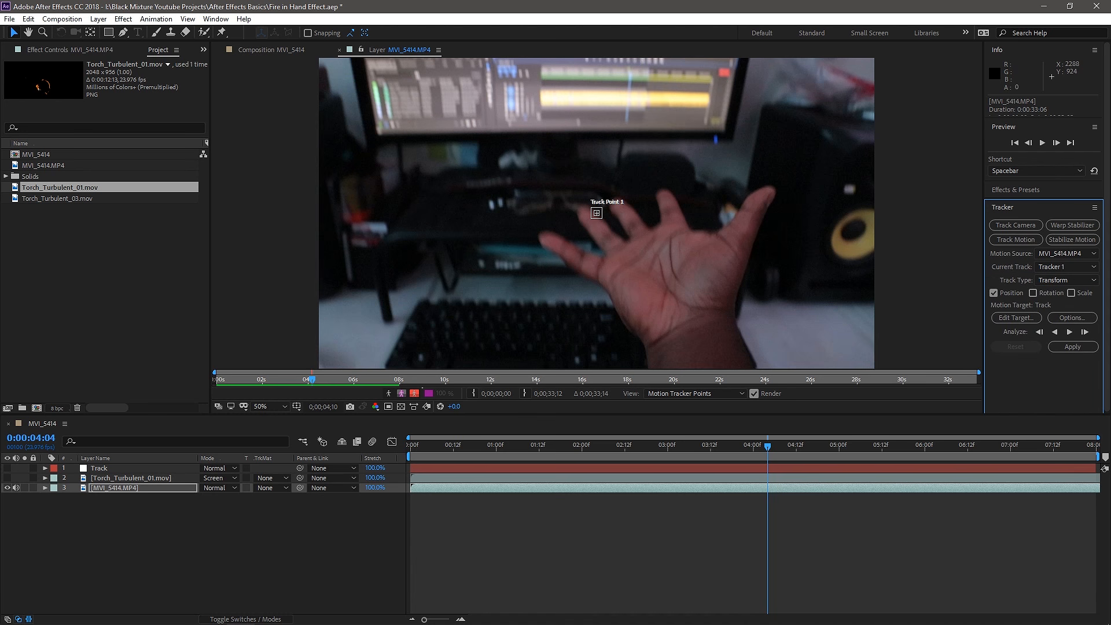
left_click_drag(626, 415, 627, 460)
Enlarge the feature and search boxes of Track Point 1 and place it on the crease lines of the palm.
scroll(683, 277, "up", 2)
key("space")
left_click_drag(683, 278, 508, 232)
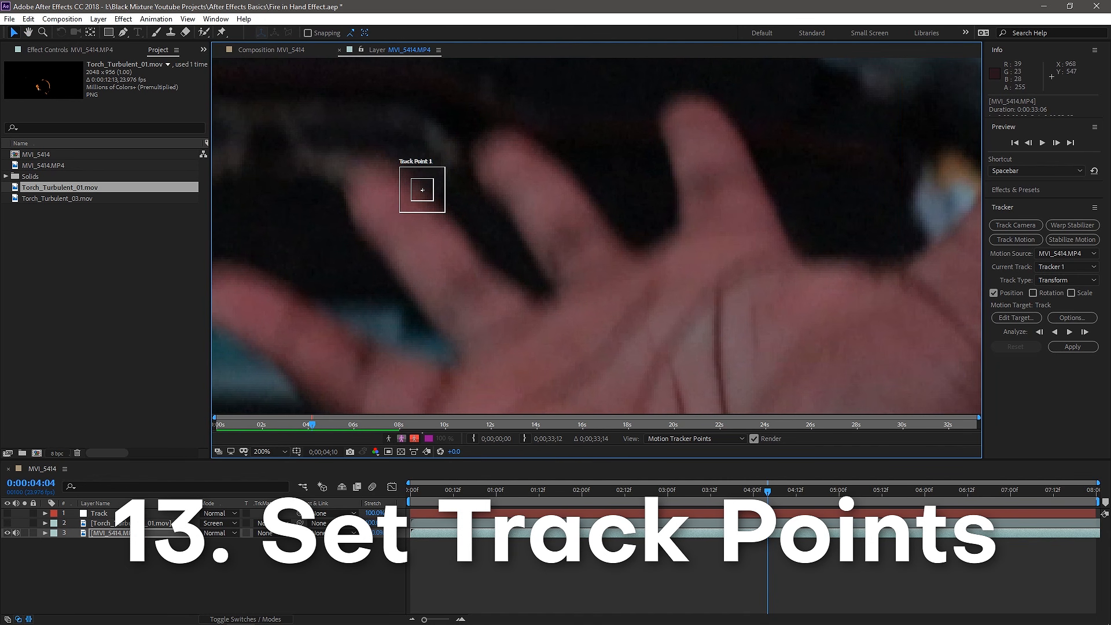
mouse_move(434, 202)
left_mouse_down()
mouse_move(474, 233)
mouse_move(442, 213)
left_mouse_up()
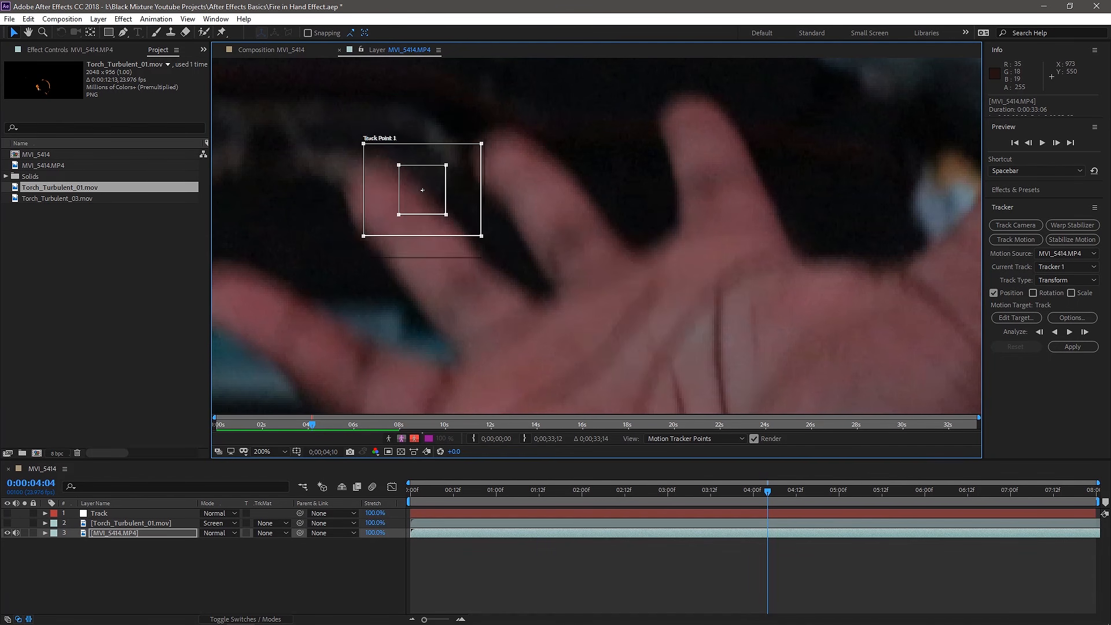
left_click_drag(422, 190, 715, 325)
key("comma")
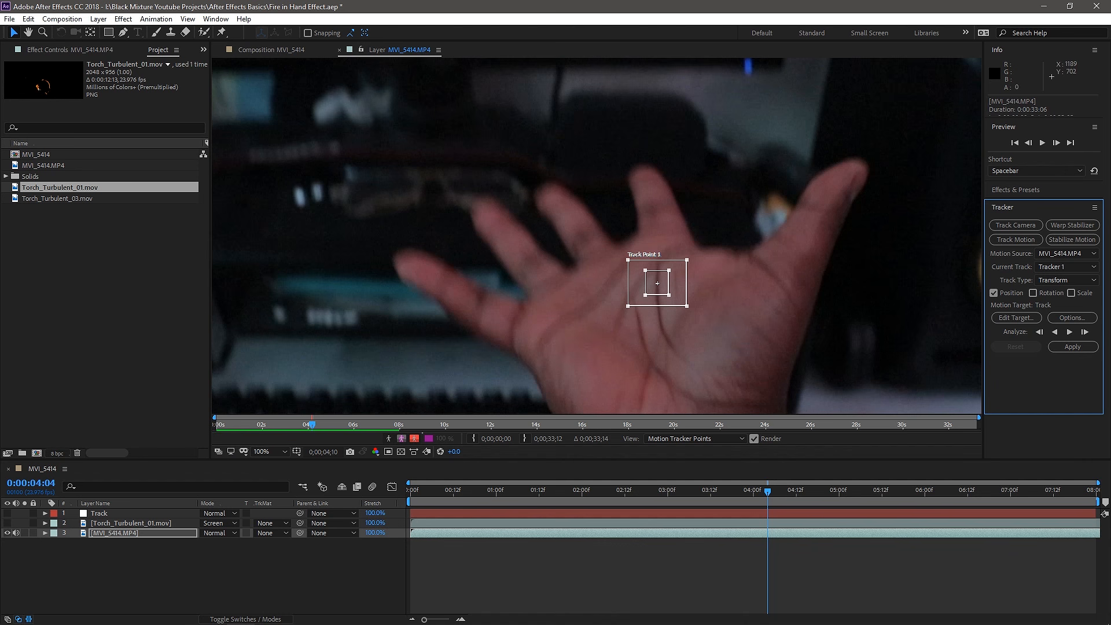
Widen Track Point 1's search region around the palm creases and make its feature box taller.
left_click_drag(657, 283, 674, 330)
scroll(670, 316, "down", 2)
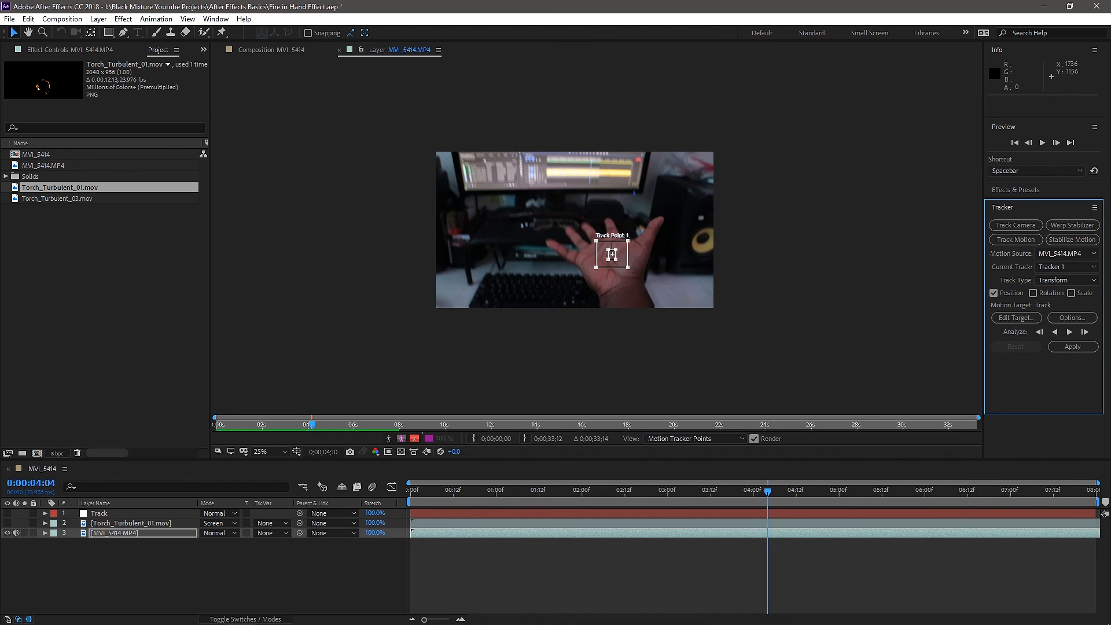
scroll(612, 262, "up", 2)
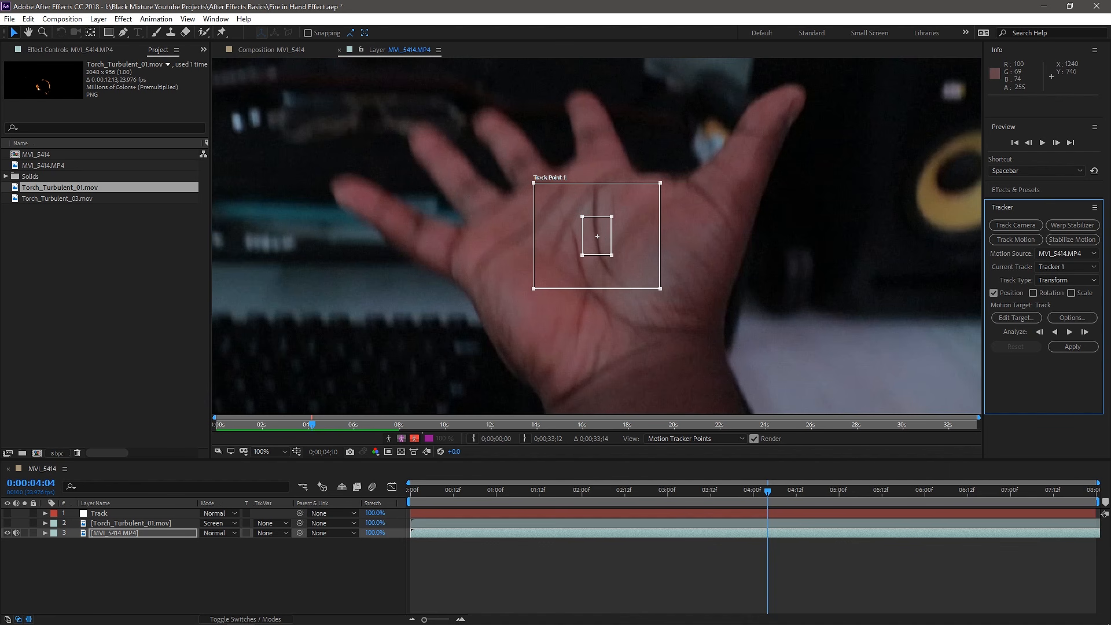
Analyze the hand motion forward from Track Point 1, and reset the tracker.
left_click(1085, 332)
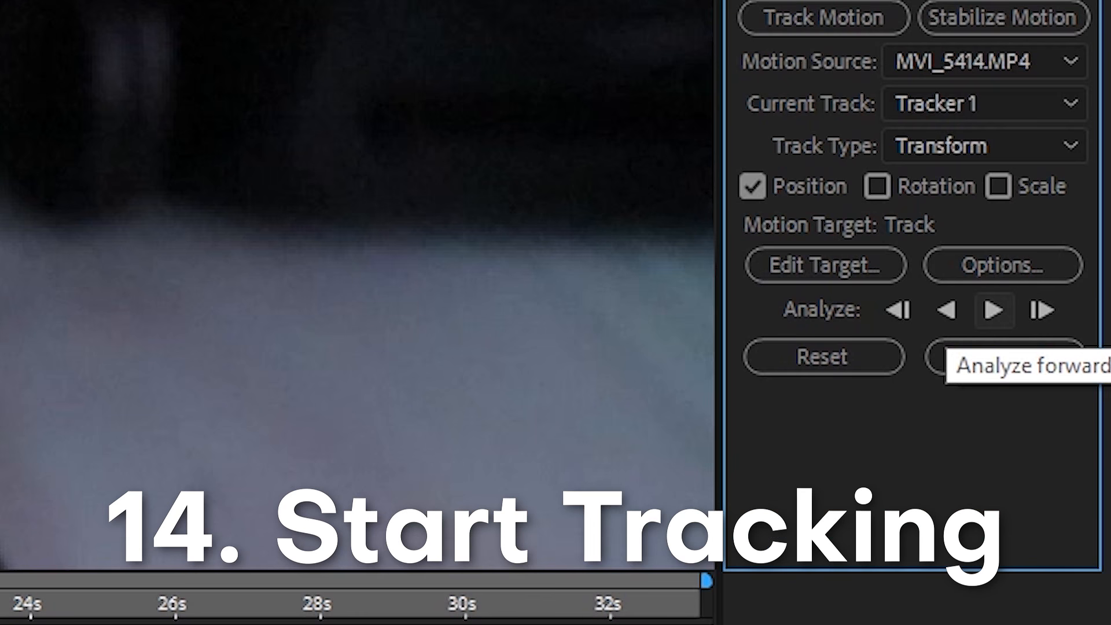
left_click(1069, 331)
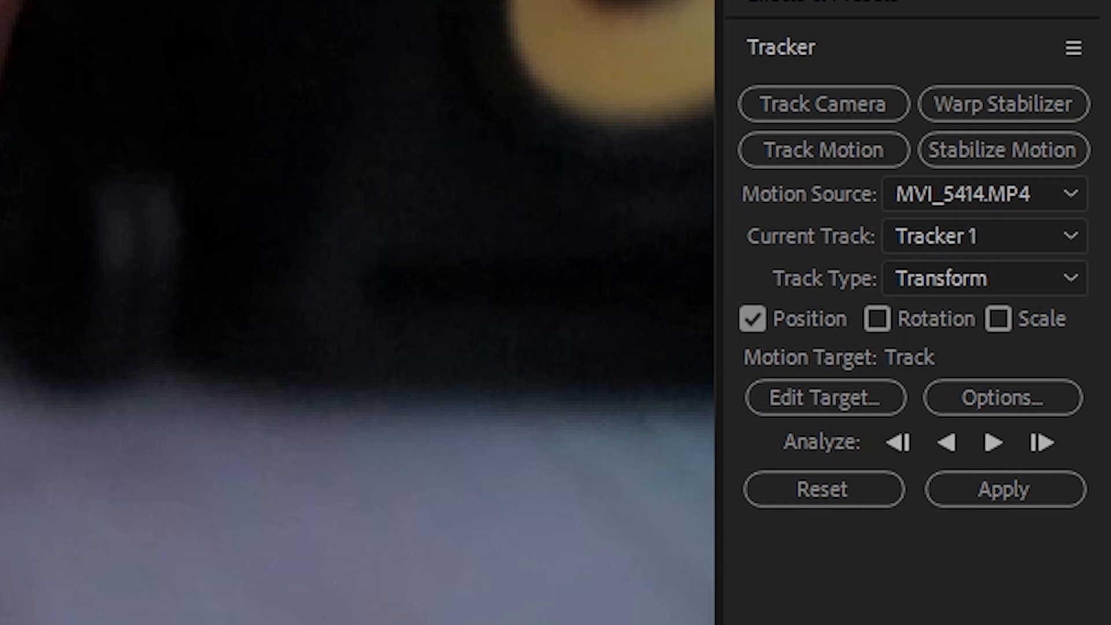
left_click(824, 489)
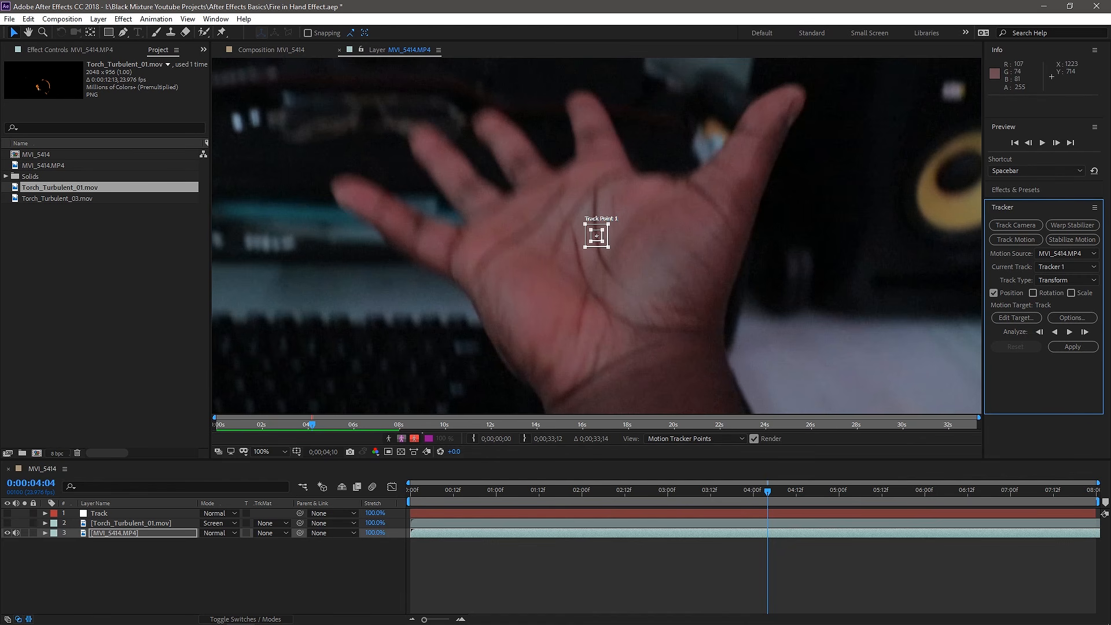
Enlarge Track Point 1's boxes over the palm again and analyze the hand motion forward.
left_click_drag(595, 233, 589, 288)
left_click(1069, 331)
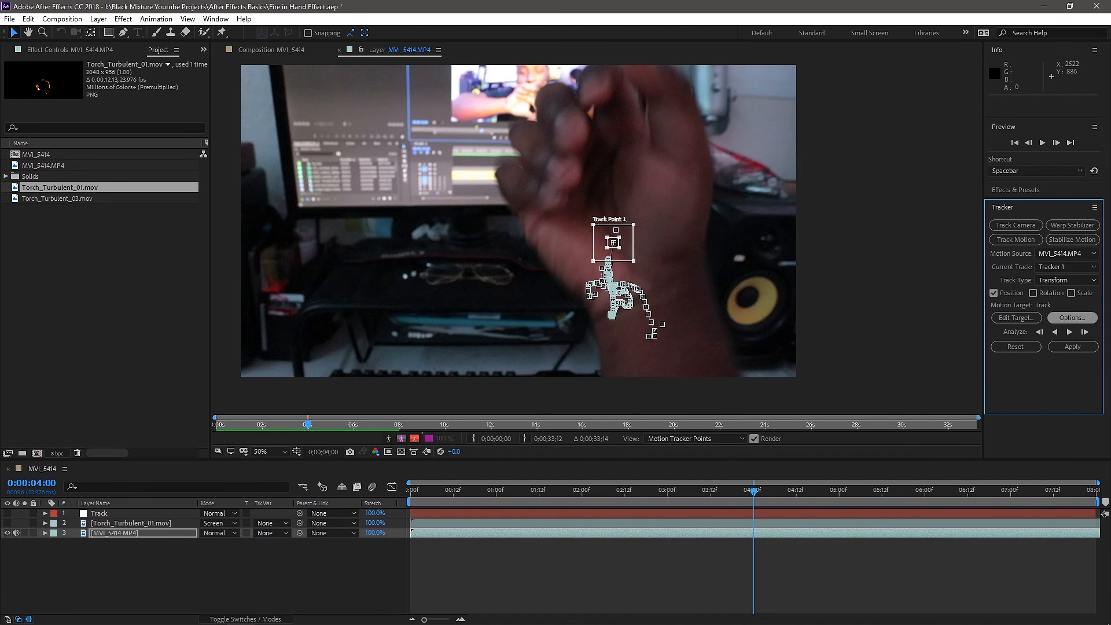
Set the Track layer as the tracker's motion target and apply the tracking data in X and Y.
left_click(1017, 318)
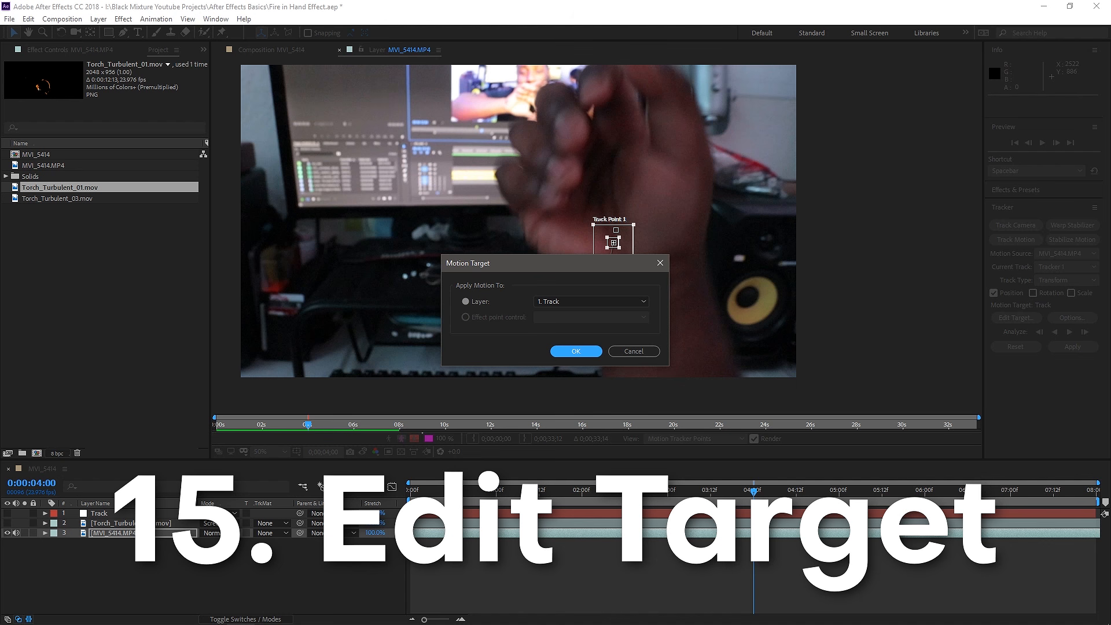
left_click(590, 300)
left_click(556, 314)
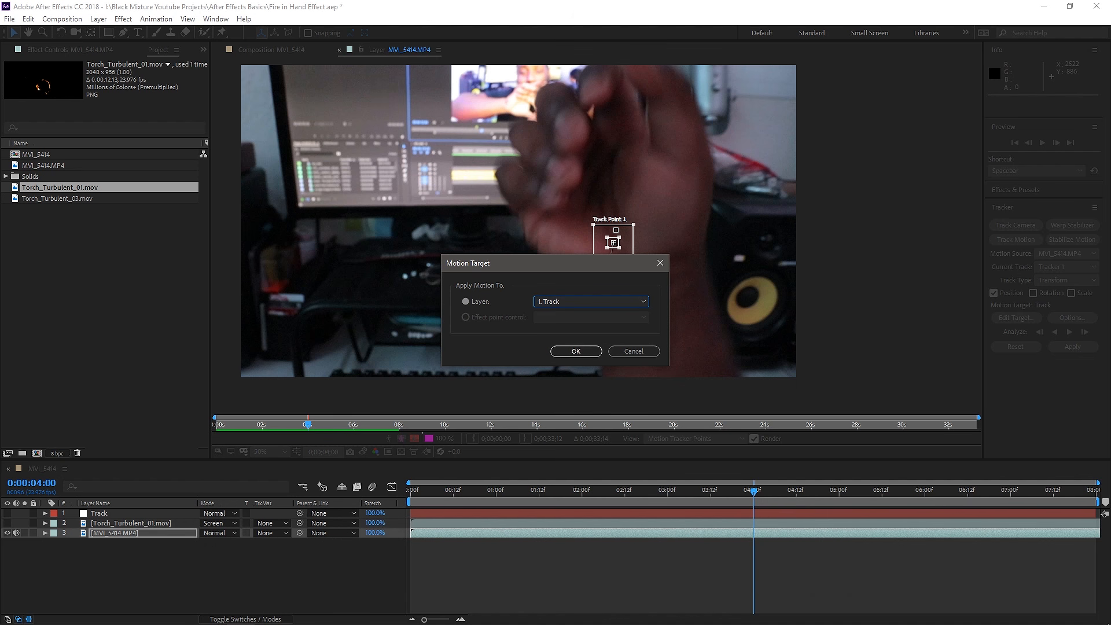
key("Return")
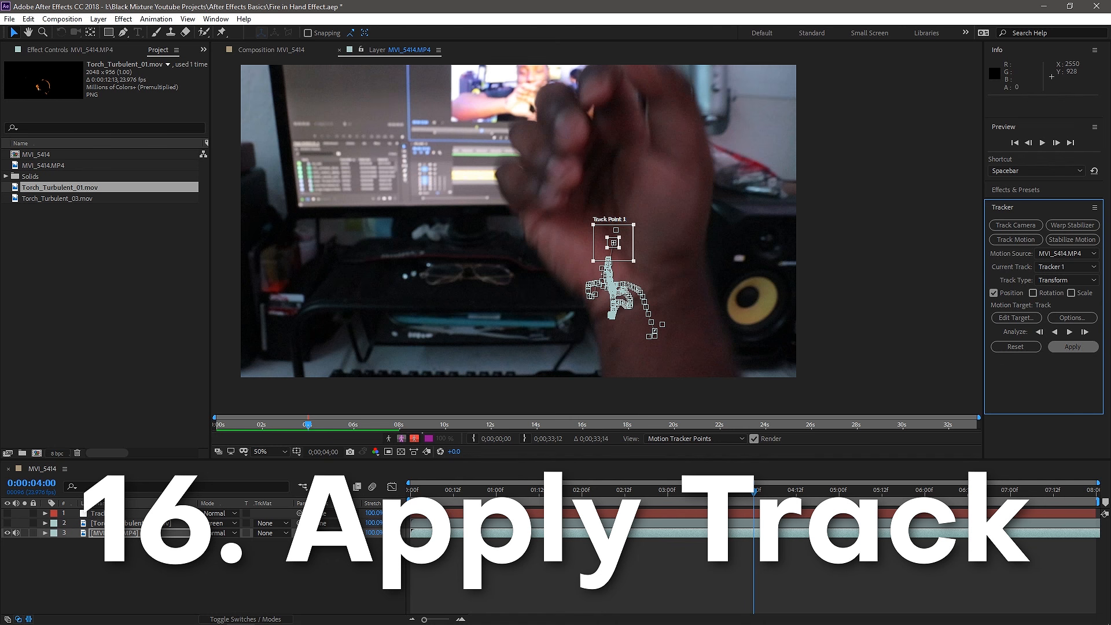
left_click(1072, 347)
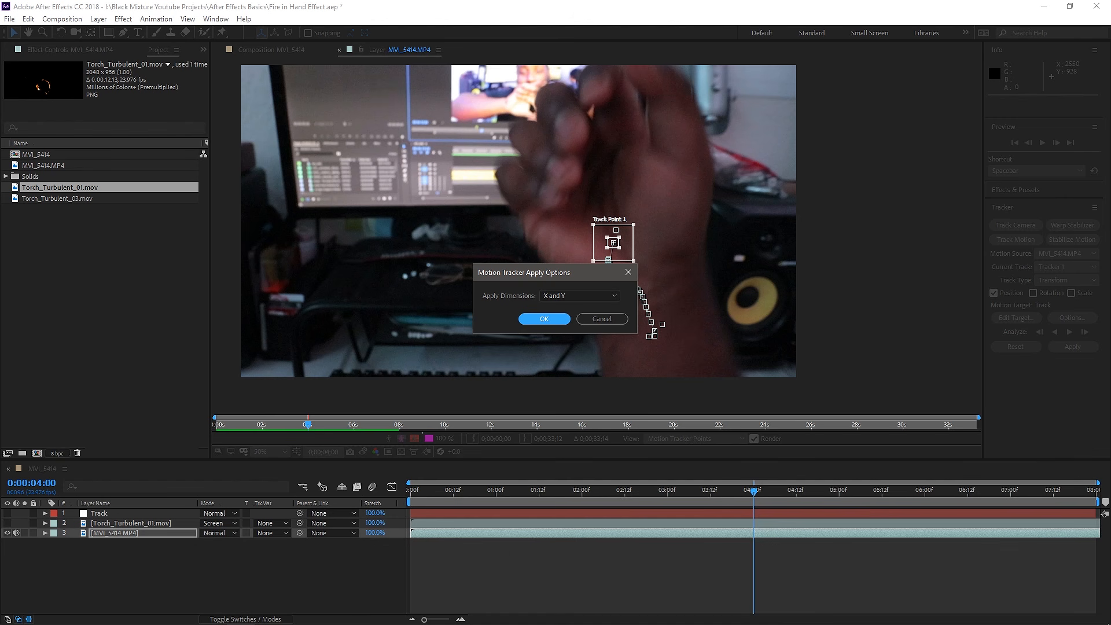
left_click(544, 319)
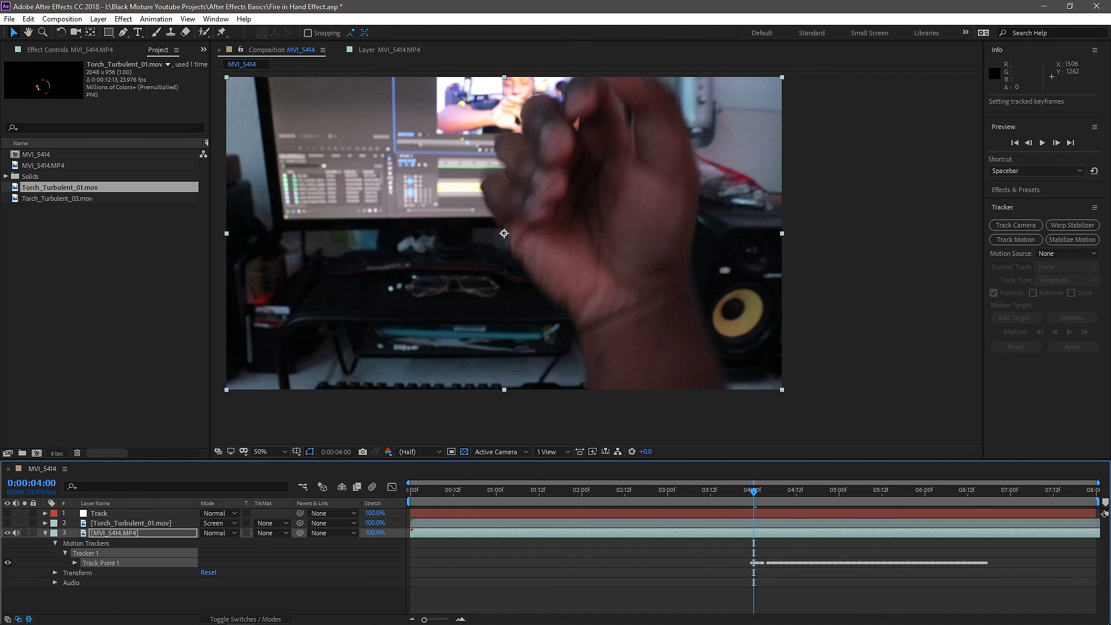
Make the Track null visible and preview its tracked motion over the palm.
left_click(99, 513)
left_click(7, 513)
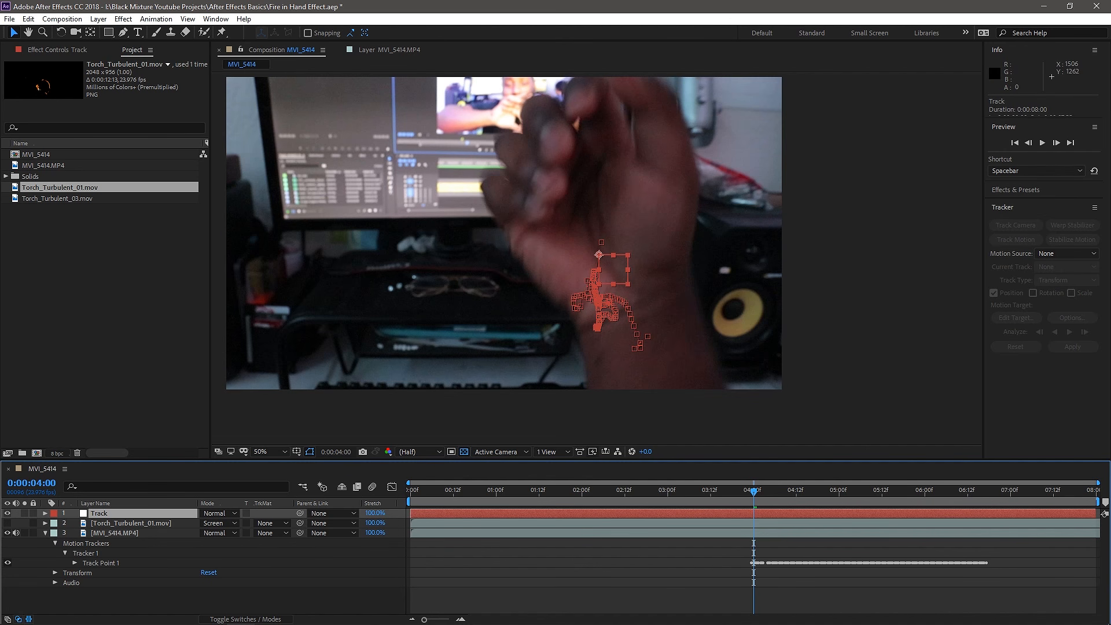
key("space")
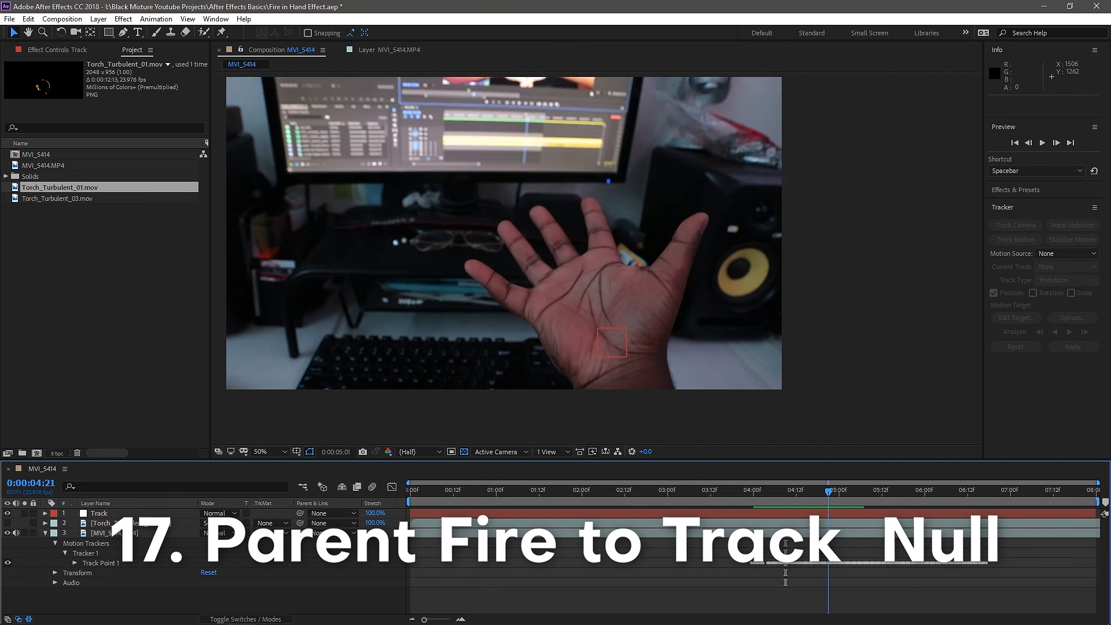
key("space")
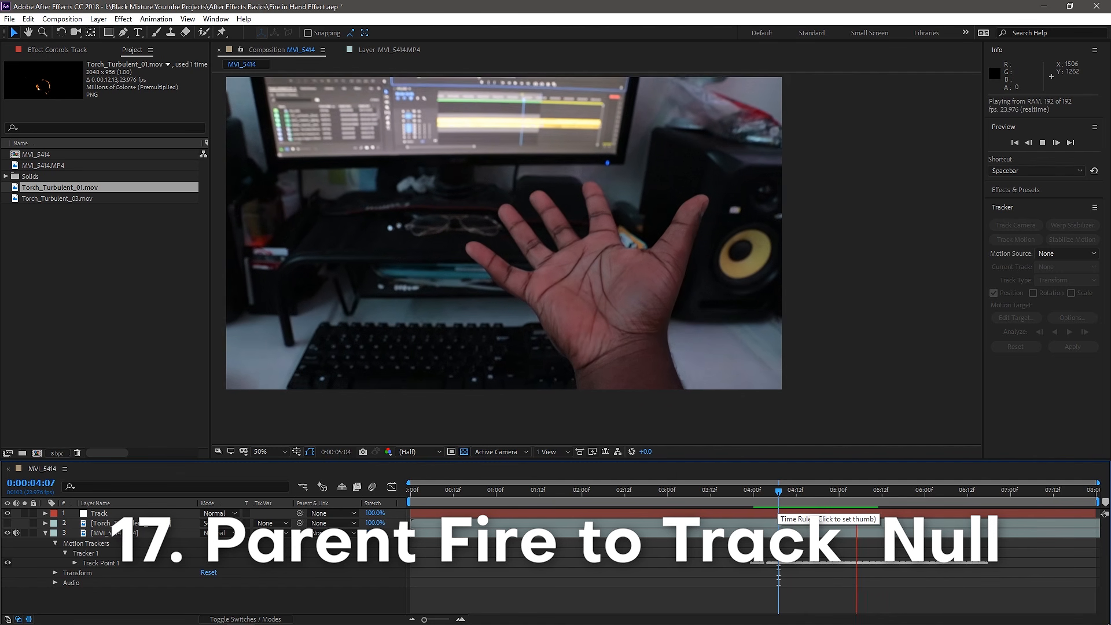
Collapse the layer properties, show the Torch_Turbulent_01.mov layer and parent it to the Track null.
left_click(896, 573)
key("u")
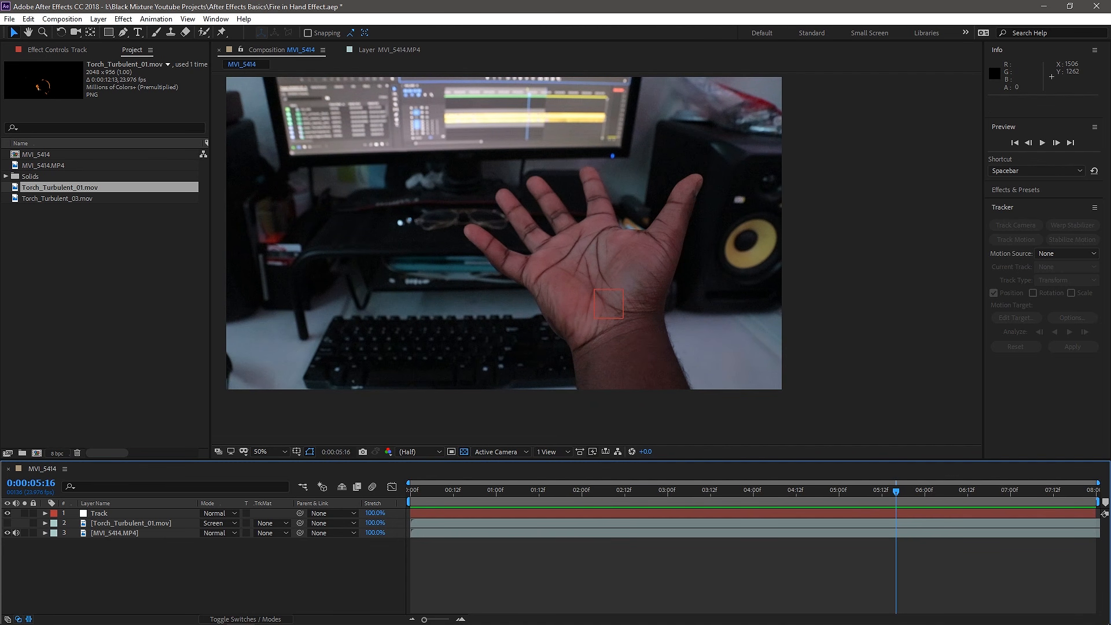
left_click(8, 523)
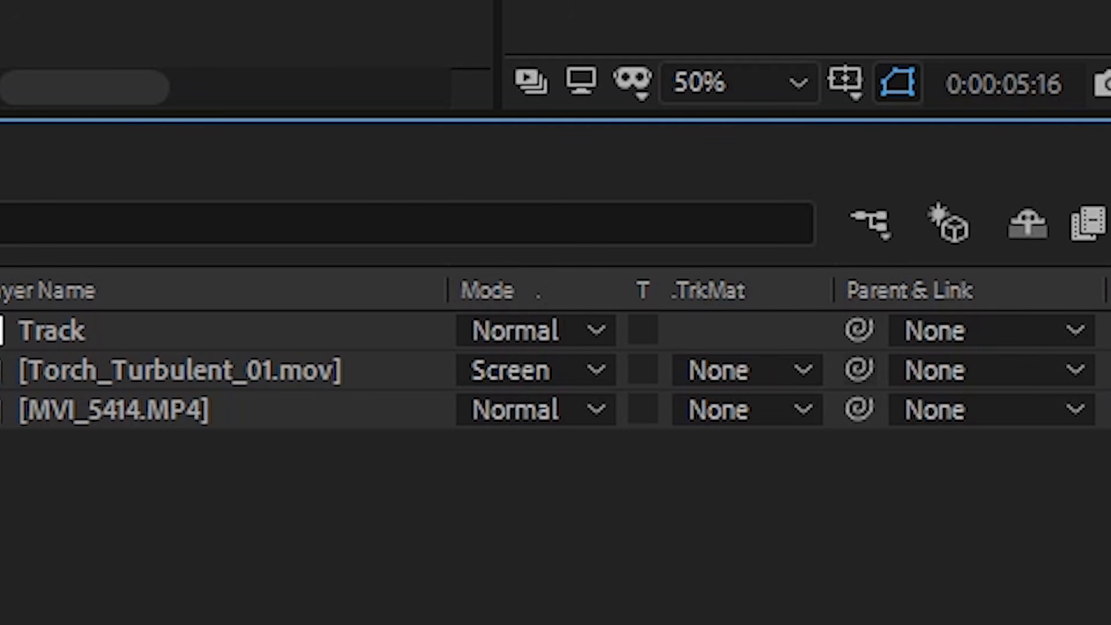
left_click_drag(858, 370, 41, 334)
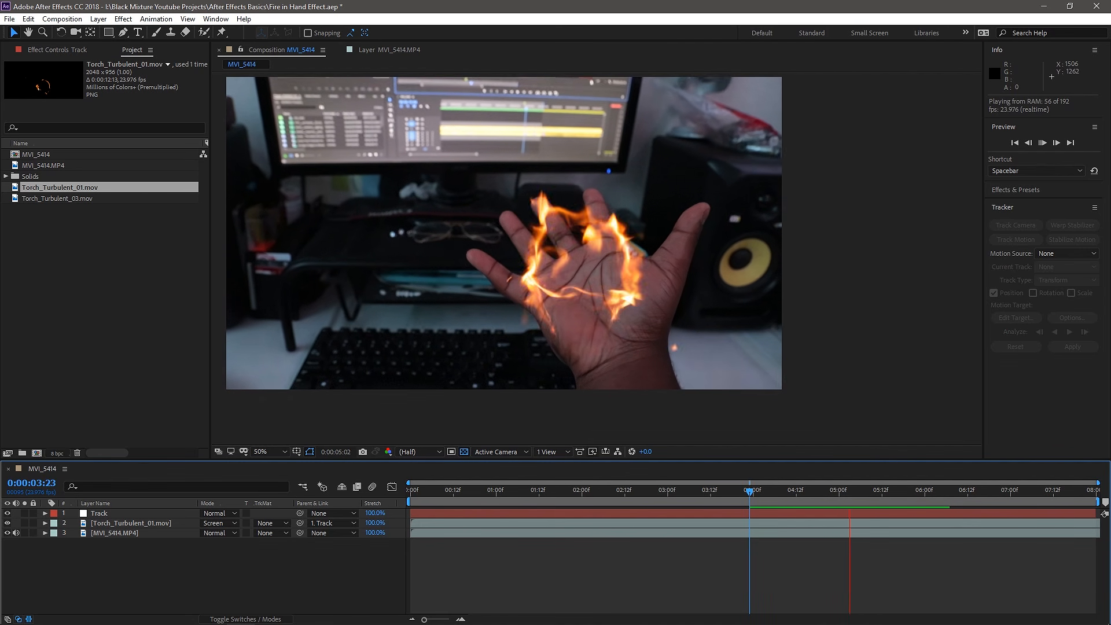
Preview how the parented fire follows the moving hand.
key("comma")
key("space")
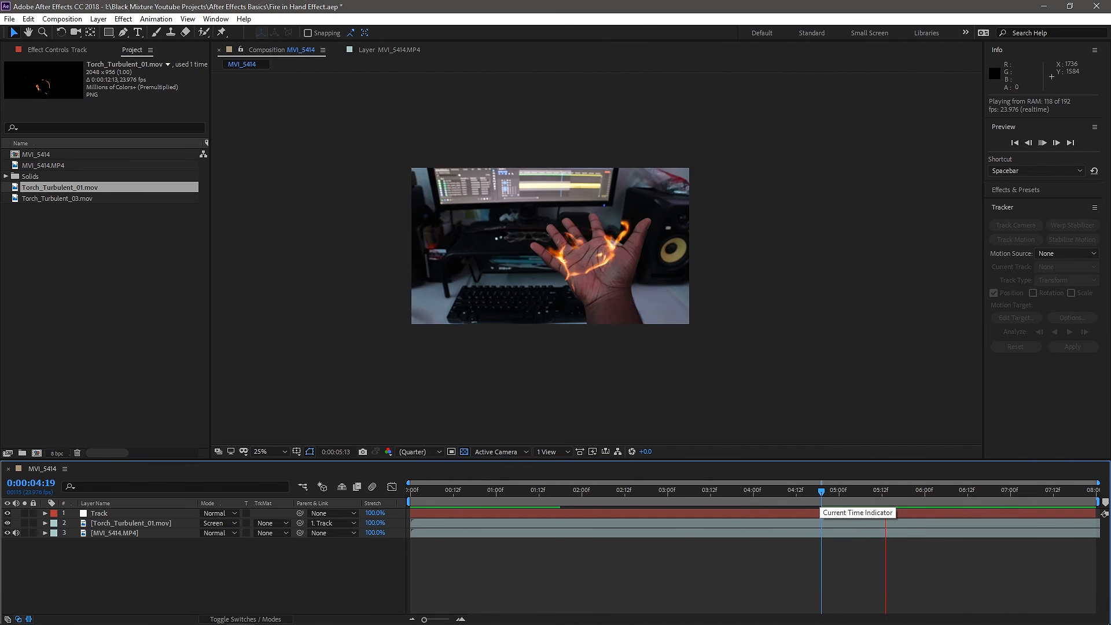
key("space")
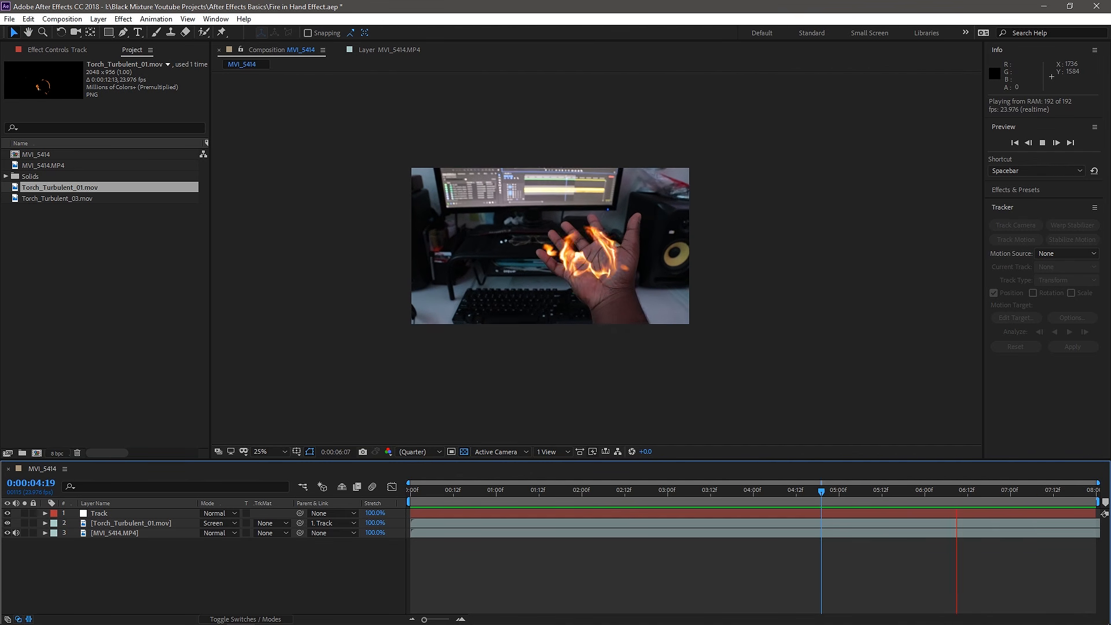
key("space")
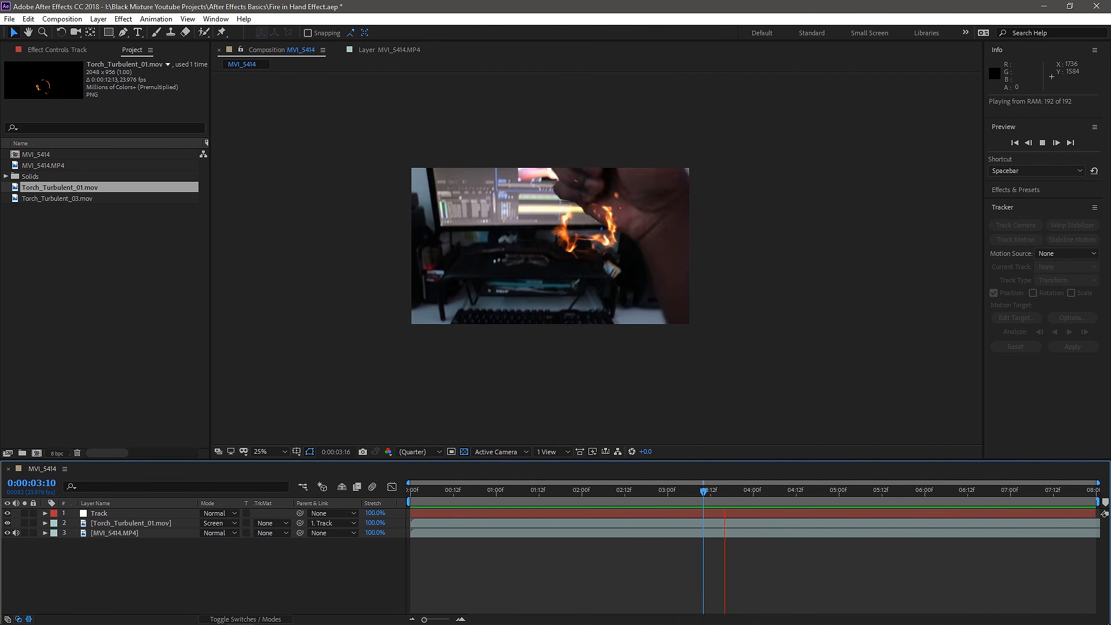
Apply the Liquify effect to the Torch_Turbulent_01.mov layer with the playhead at 0:00:05:03.
left_click_drag(942, 491, 849, 492)
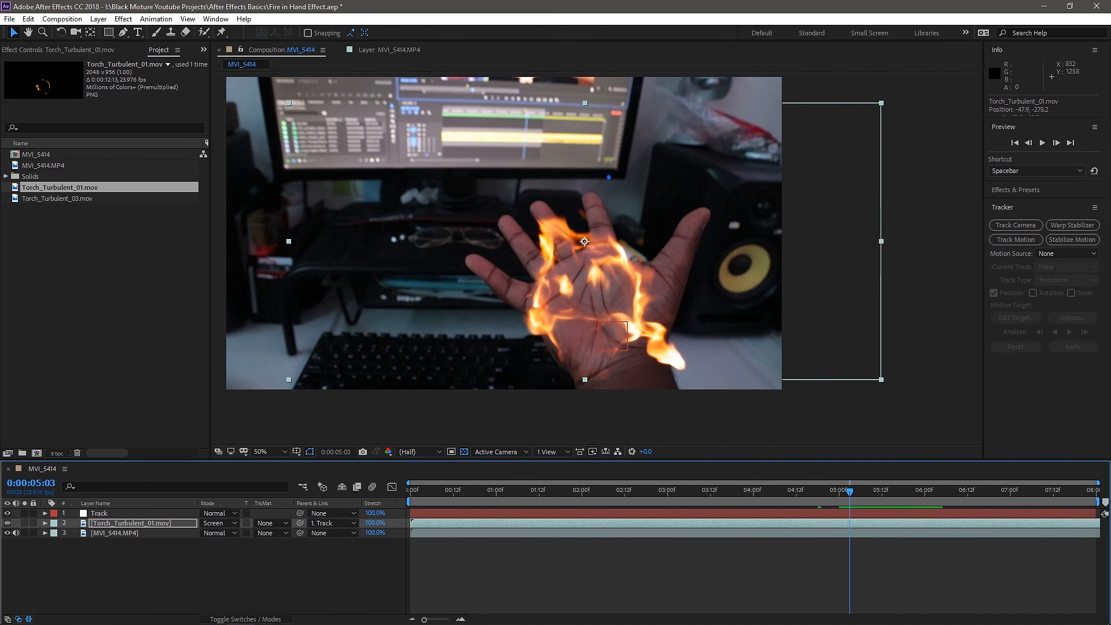
key("ctrl+space")
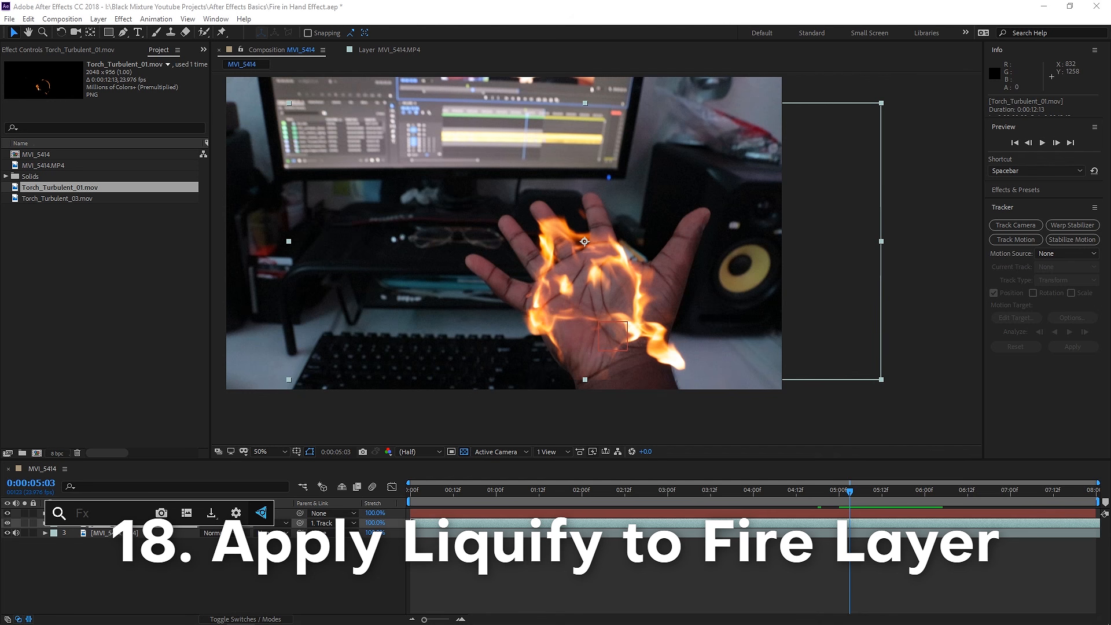
type("li")
key("Return")
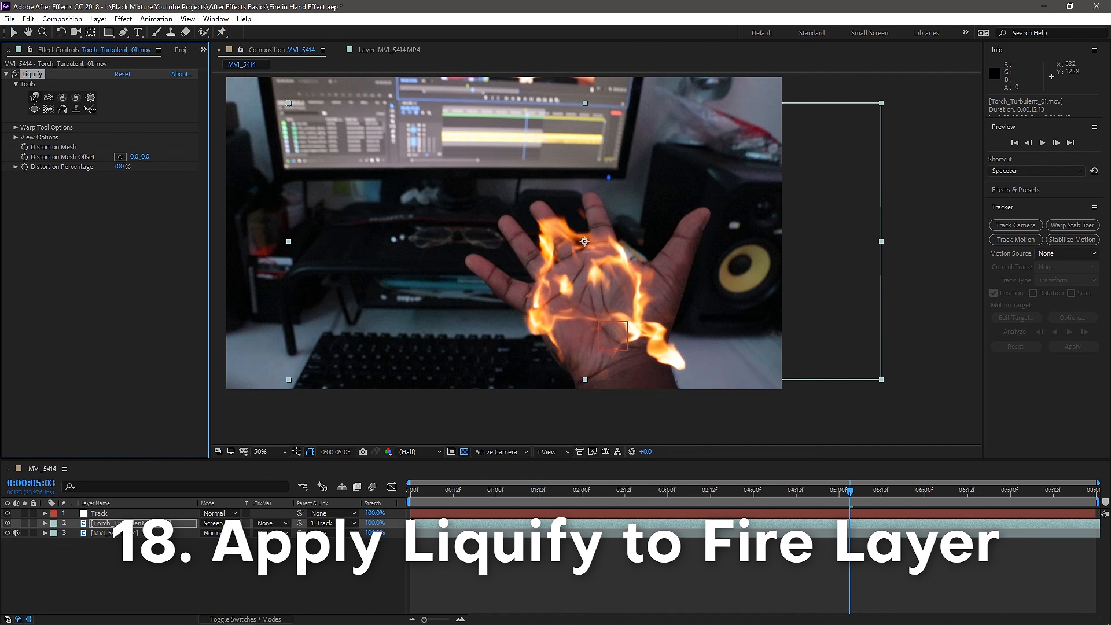
right_click(128, 522)
mouse_move(174, 372)
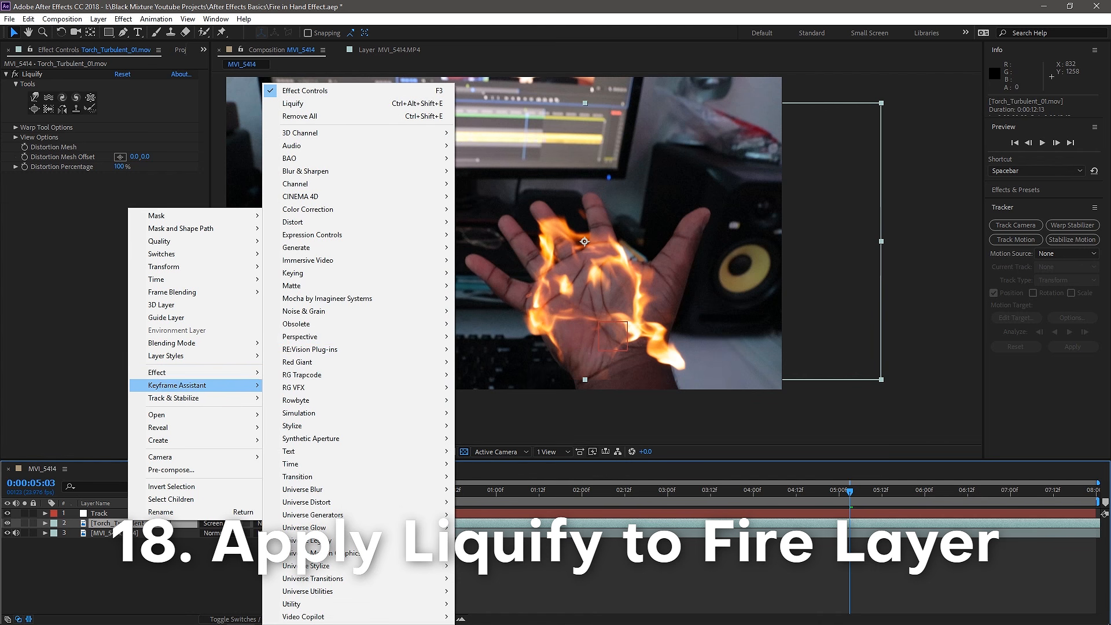
mouse_move(347, 222)
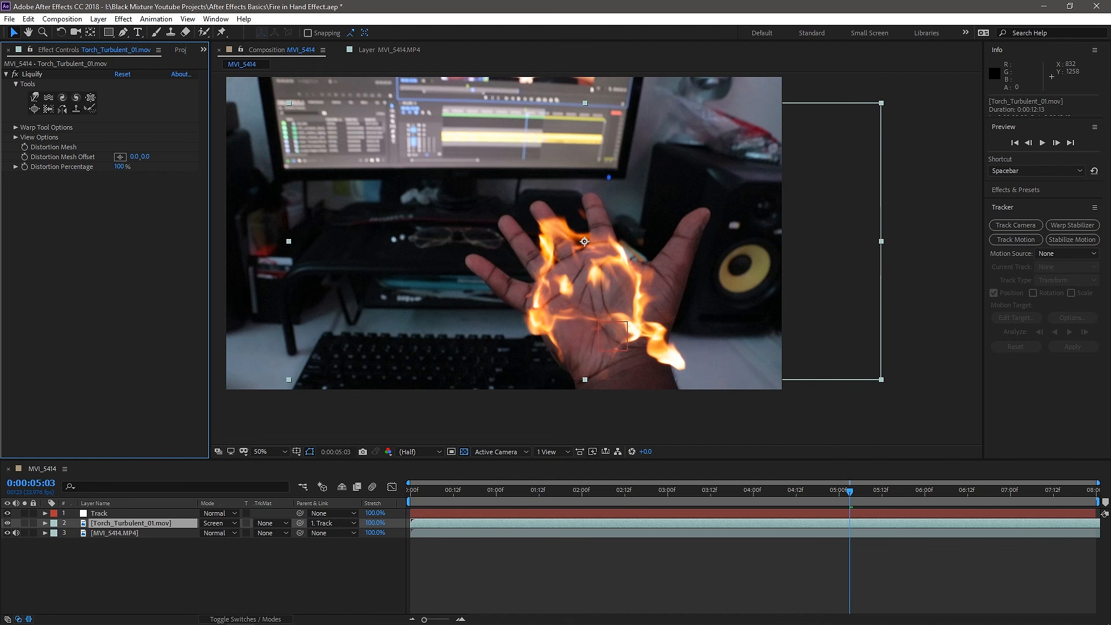
Choose Liquify's Warp tool with a brush size of 150 and push the flames into shape over the palm.
left_click(35, 97)
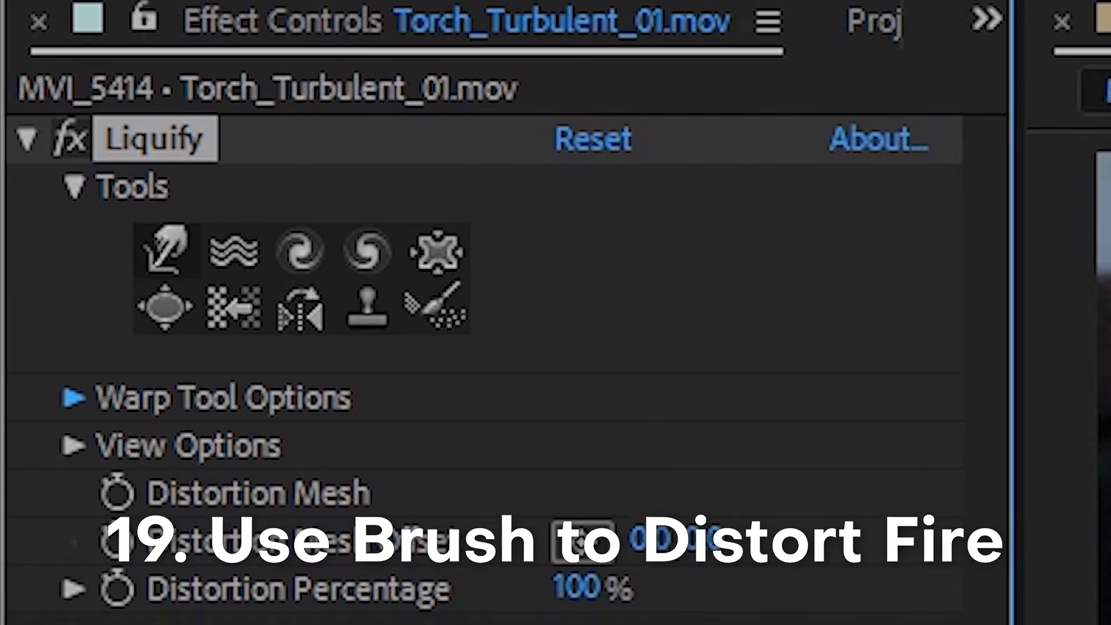
left_click(16, 127)
left_click_drag(119, 137, 190, 137)
left_click_drag(919, 268, 818, 268)
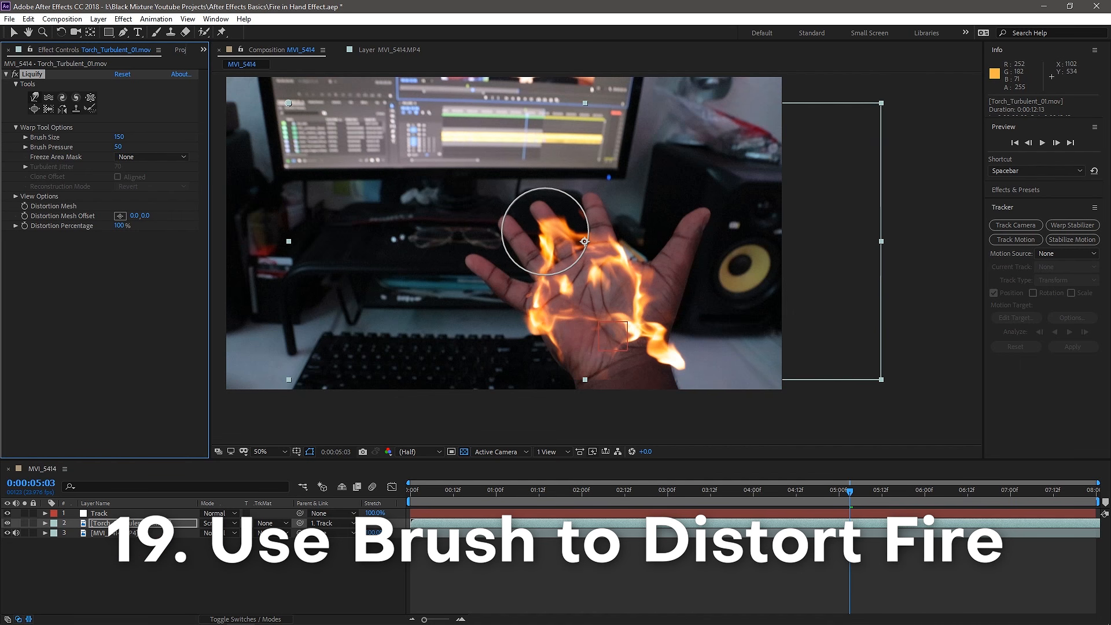
mouse_move(588, 226)
left_mouse_down()
mouse_move(577, 249)
mouse_move(585, 230)
mouse_move(553, 259)
left_mouse_up()
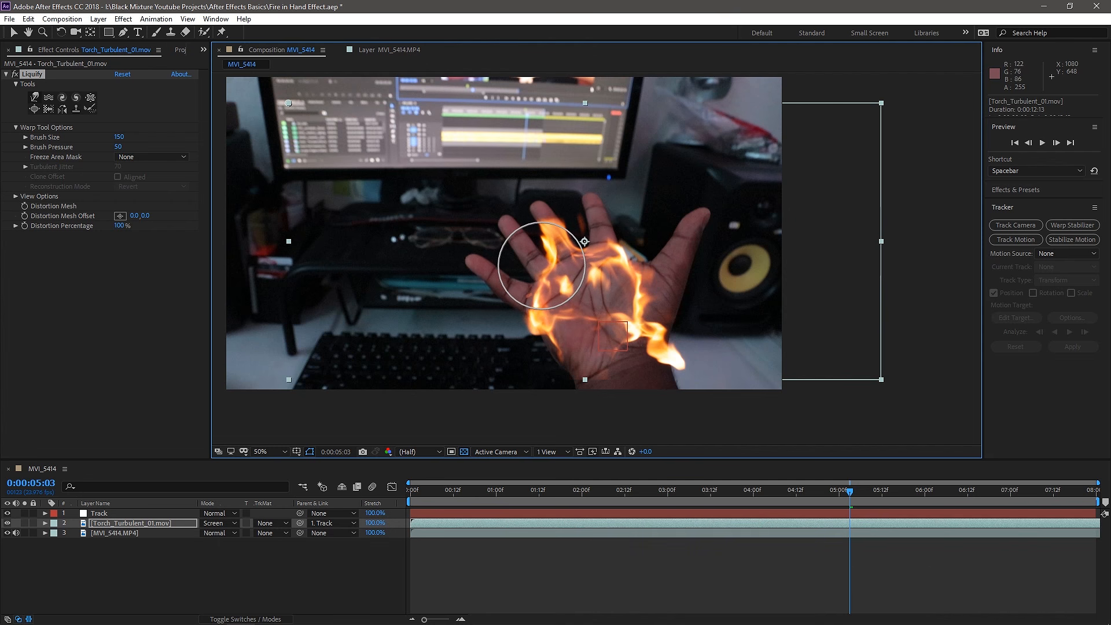
mouse_move(554, 317)
left_mouse_down()
mouse_move(535, 296)
mouse_move(628, 290)
mouse_move(649, 264)
mouse_move(614, 249)
mouse_move(650, 311)
mouse_move(596, 278)
left_mouse_up()
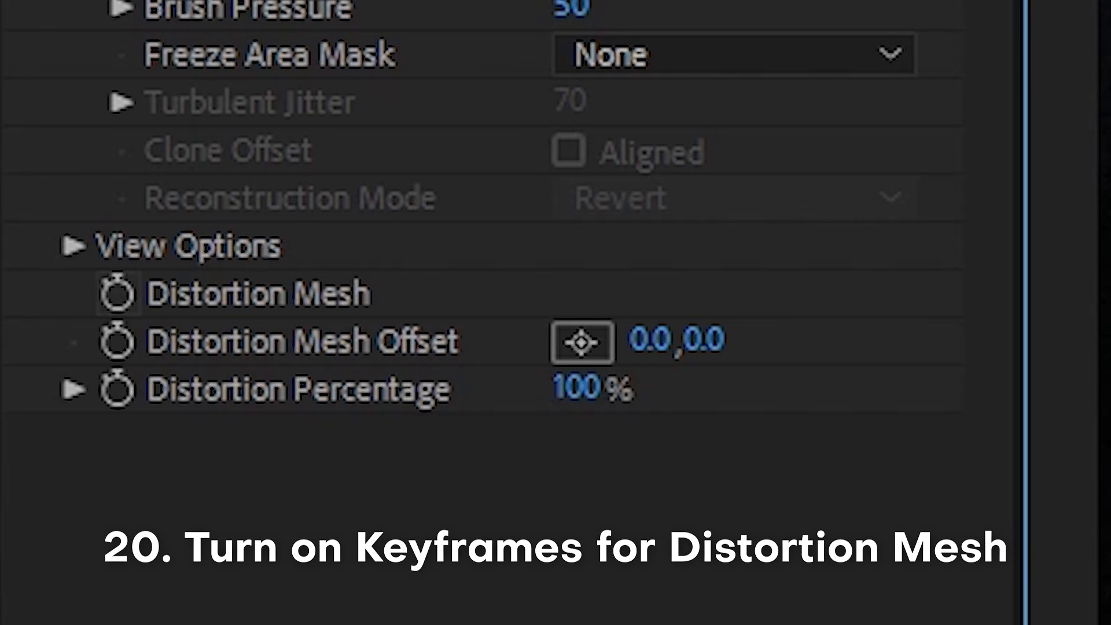
Turn on keyframing for Liquify's Distortion Mesh, warp the flames over the palm at 0:00:04:07 and preview the animation.
left_click(118, 294)
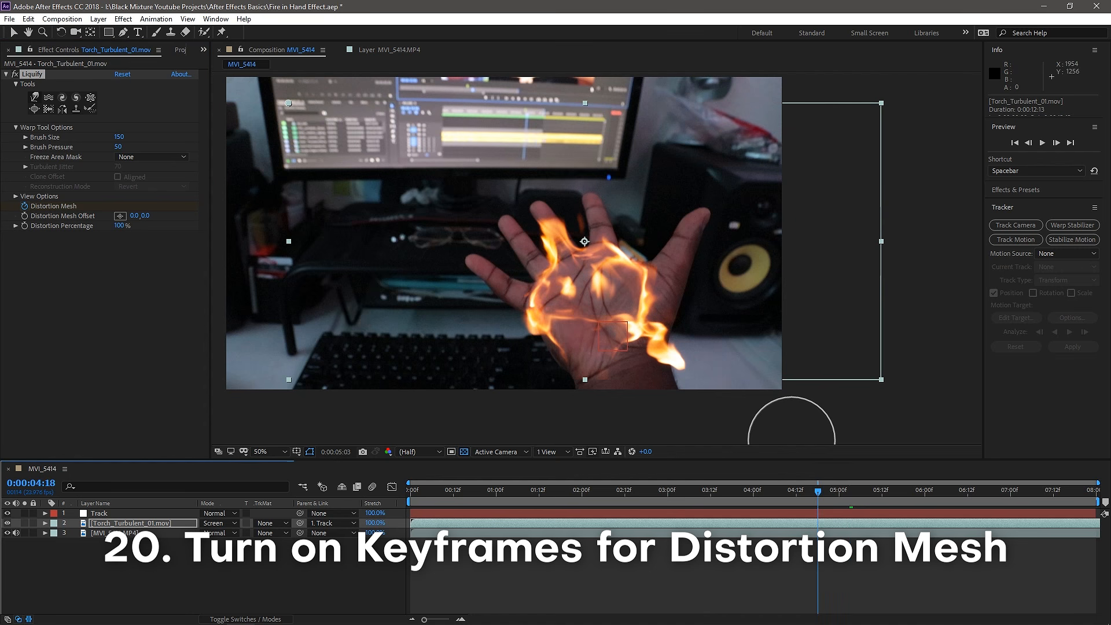
key("Page_Up")
key("Page_Up")
key("Page_Up")
key("Page_Up")
key("Page_Up")
key("Page_Up")
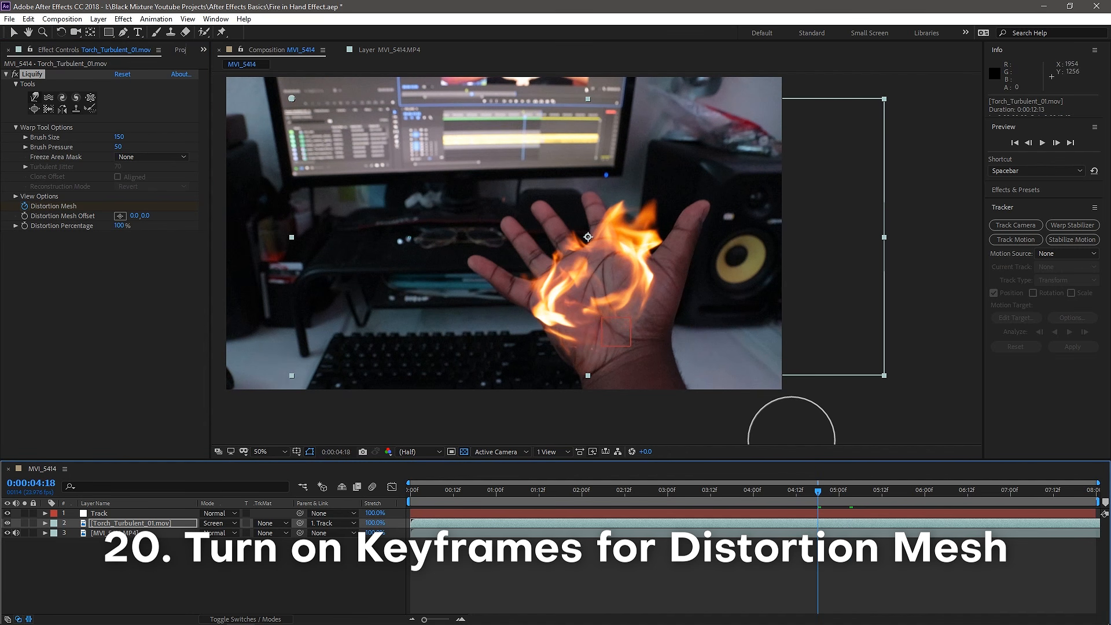
key("Page_Up")
key("Page_Up")
key("Page_Up")
key("Page_Up")
key("Page_Up")
key("Page_Up")
key("Page_Up")
key("Page_Up")
key("Page_Up")
key("Page_Up")
key("Page_Up")
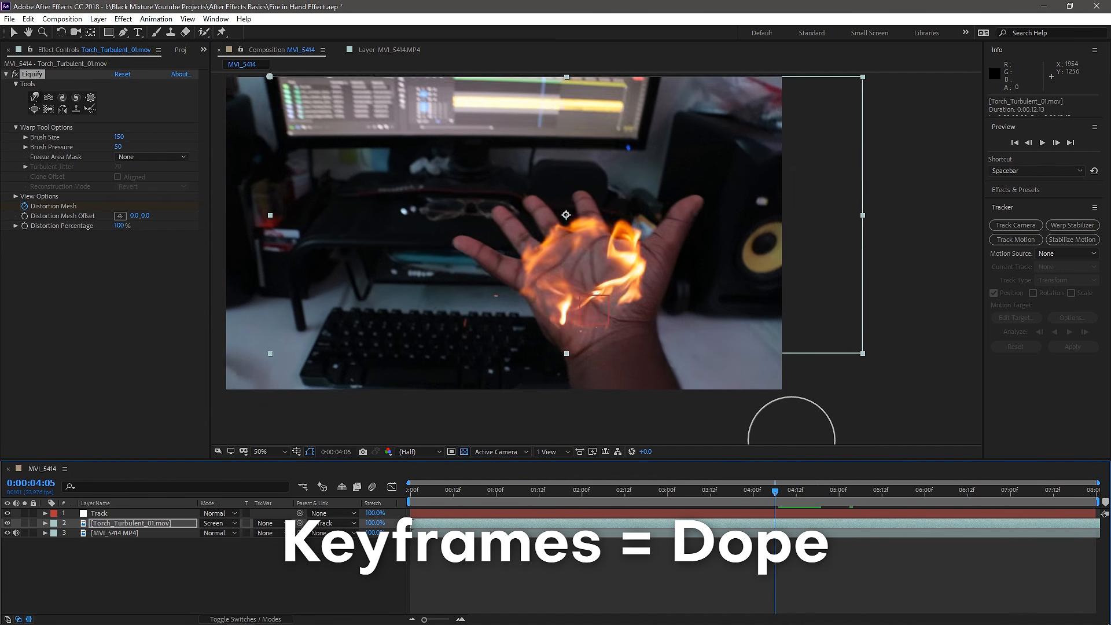
key("Page_Down")
key("Page_Down")
key("Page_Down")
key("Page_Down")
key("Page_Down")
key("Page_Down")
key("Page_Down")
key("Page_Down")
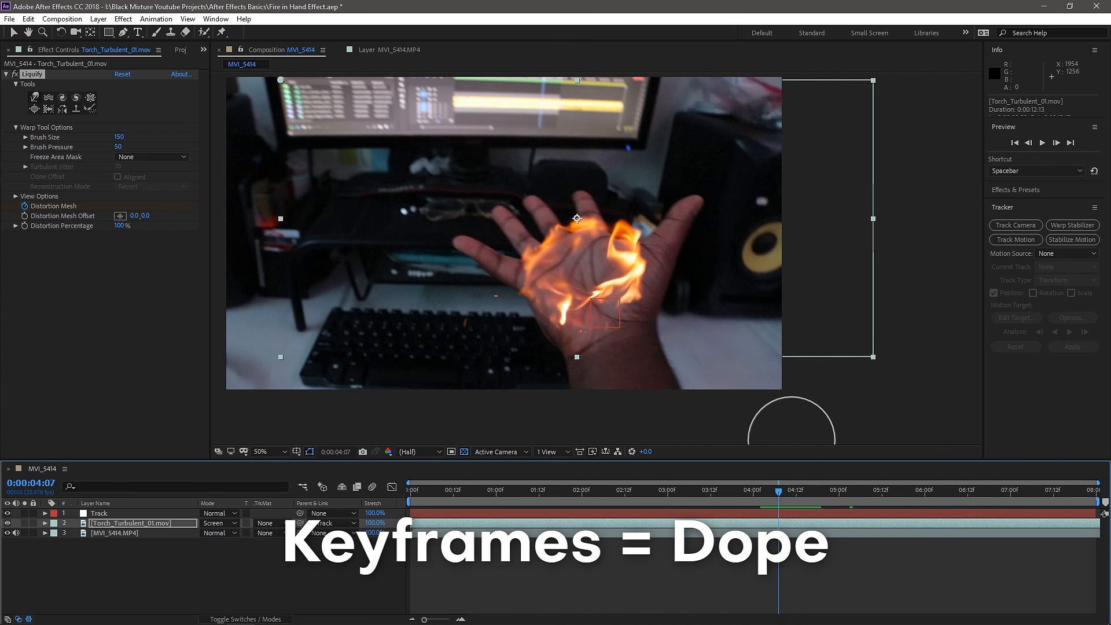
left_click_drag(558, 272, 539, 277)
key("space")
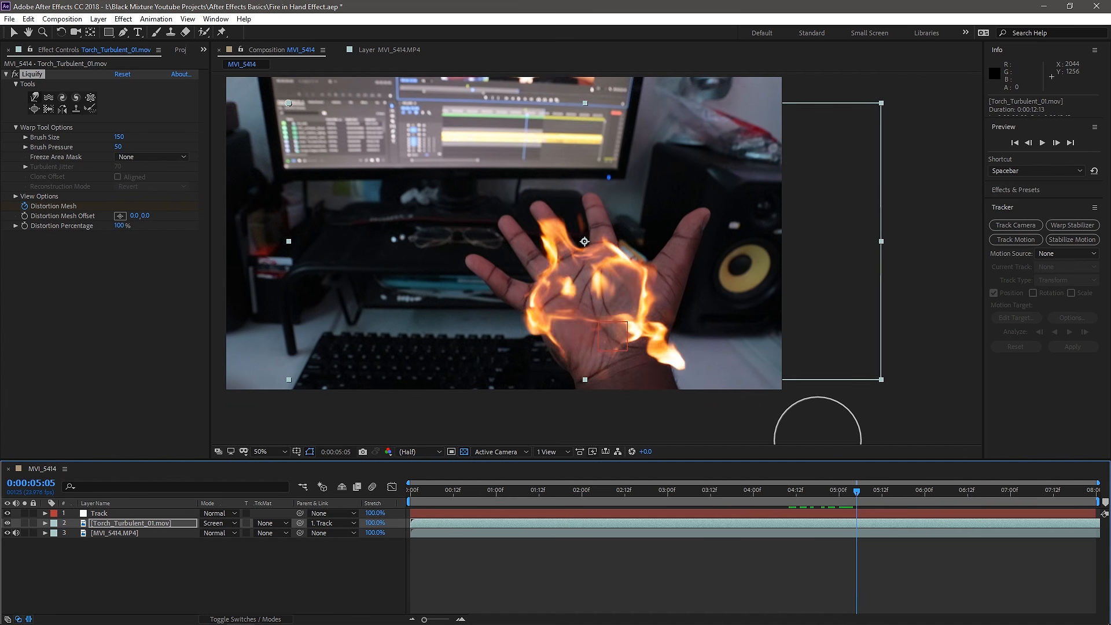
Warp the flame edge outward on the thumb side of the palm at 0:00:05:03 and preview the animated distortion.
key("Page_Up")
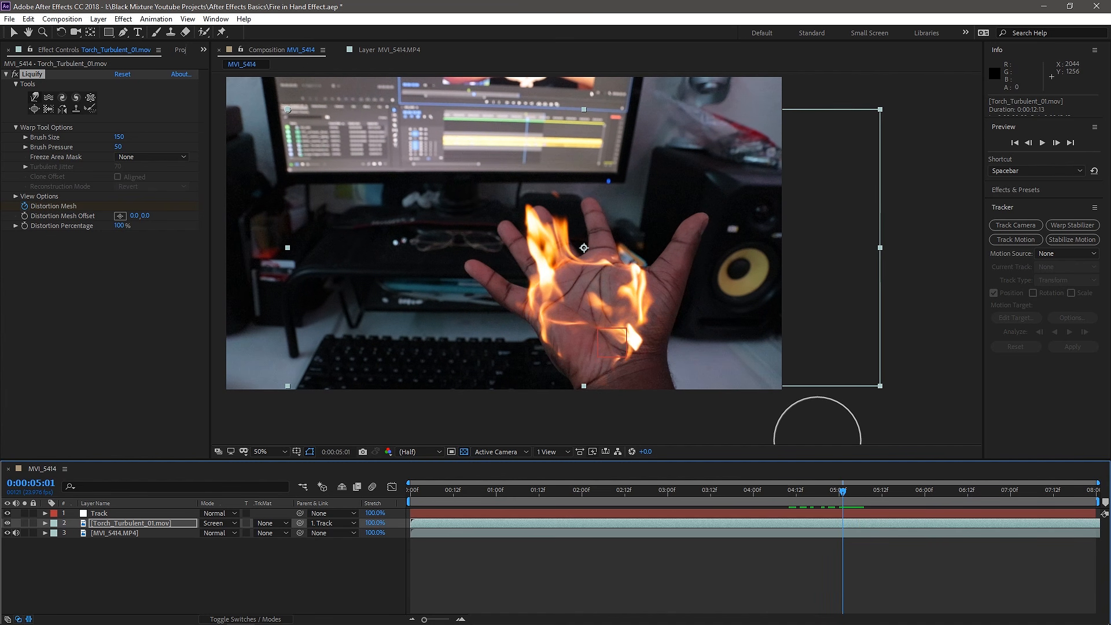
key("Page_Down")
key("Page_Down")
left_click_drag(634, 293, 655, 293)
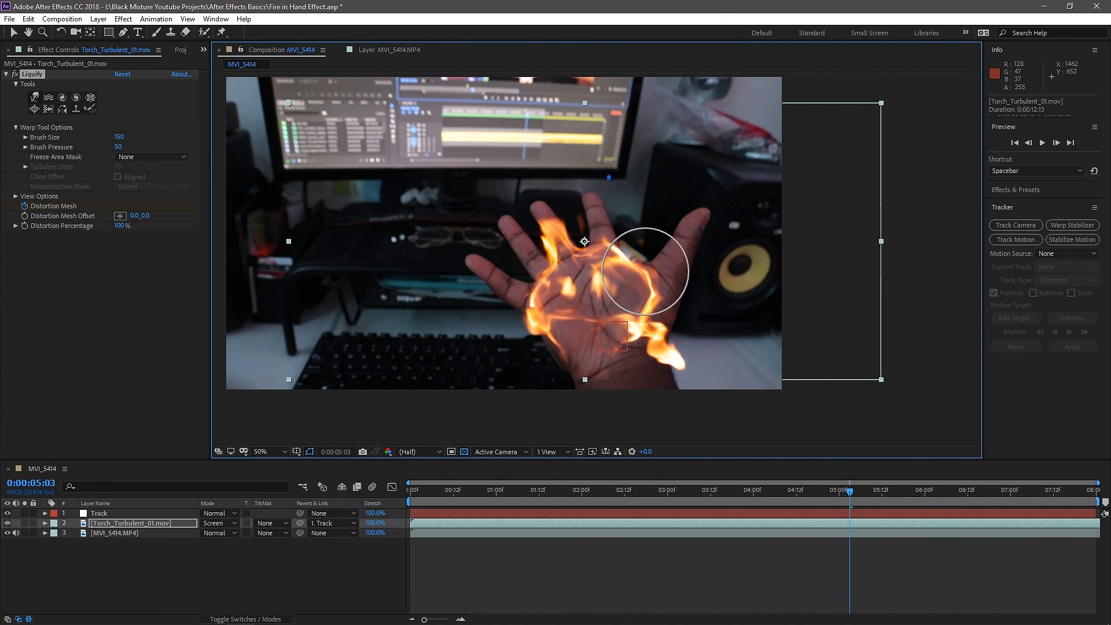
left_click(388, 556)
key("space")
key("space")
Warp the thumb-side flames inward toward the palm's centre at a further point in the timeline.
left_click(879, 490)
left_click(32, 74)
left_click_drag(650, 307, 599, 300)
left_click(414, 556)
Shift the Torch_Turbulent_01.mov layer in time so the fire starts just after 0:00:04:00, and preview the result.
left_click(655, 490)
left_click_drag(617, 524, 867, 524)
key("space")
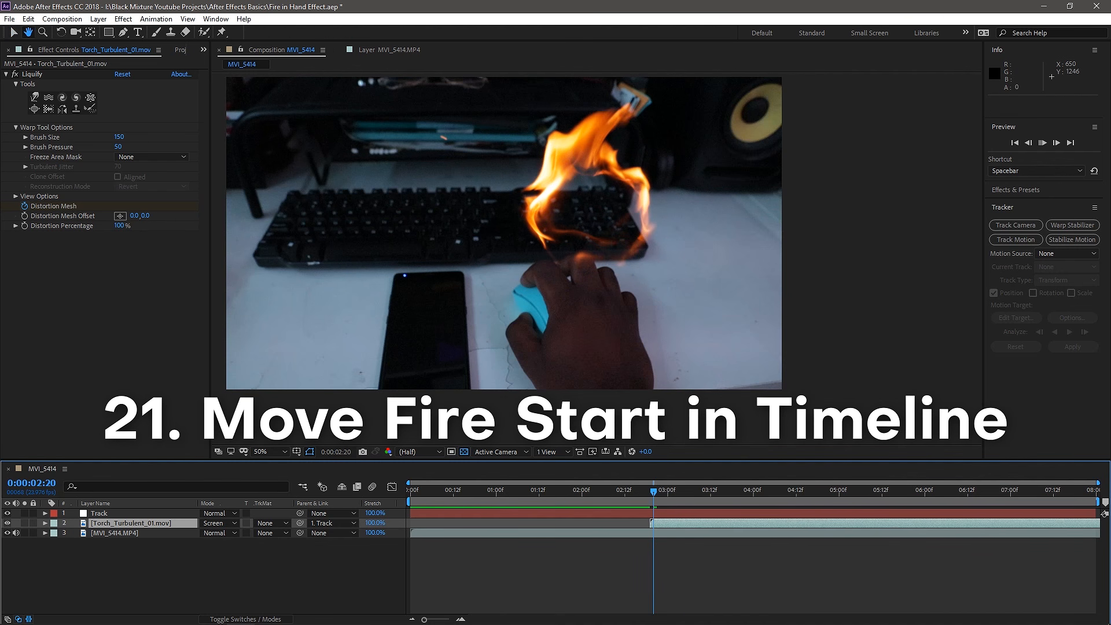
left_click_drag(668, 523, 786, 523)
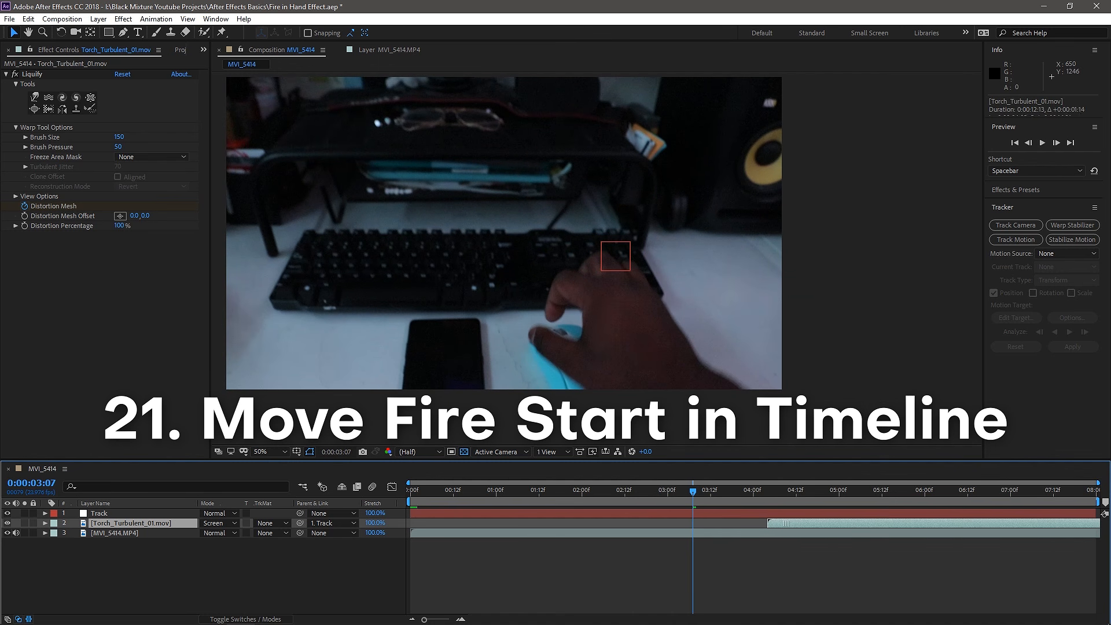
key("space")
key("space")
left_click_drag(965, 523, 769, 523)
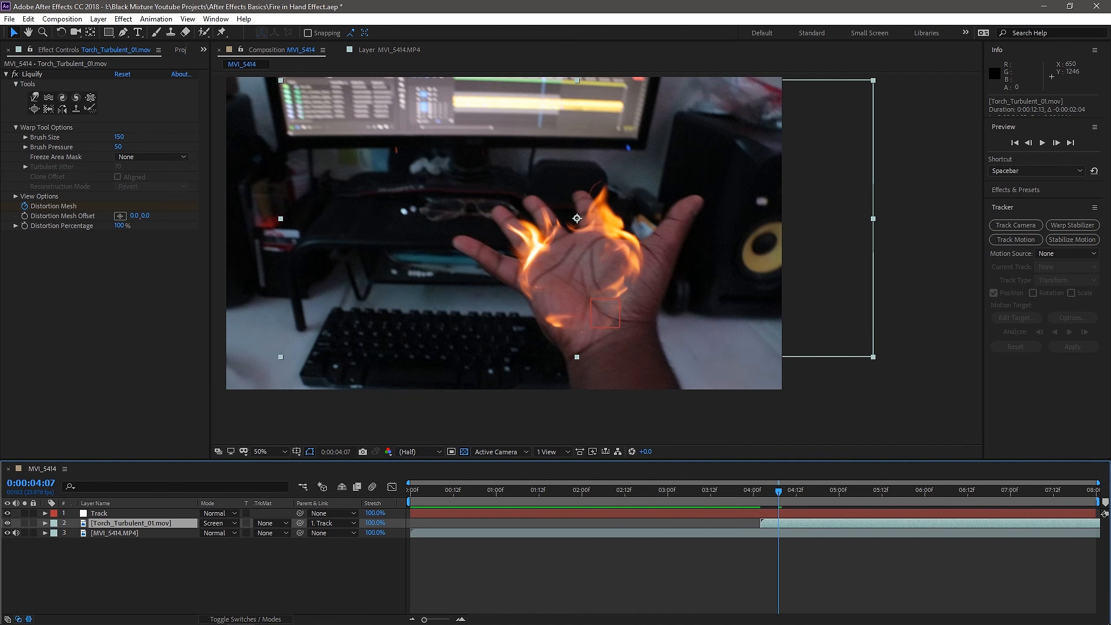
key("space")
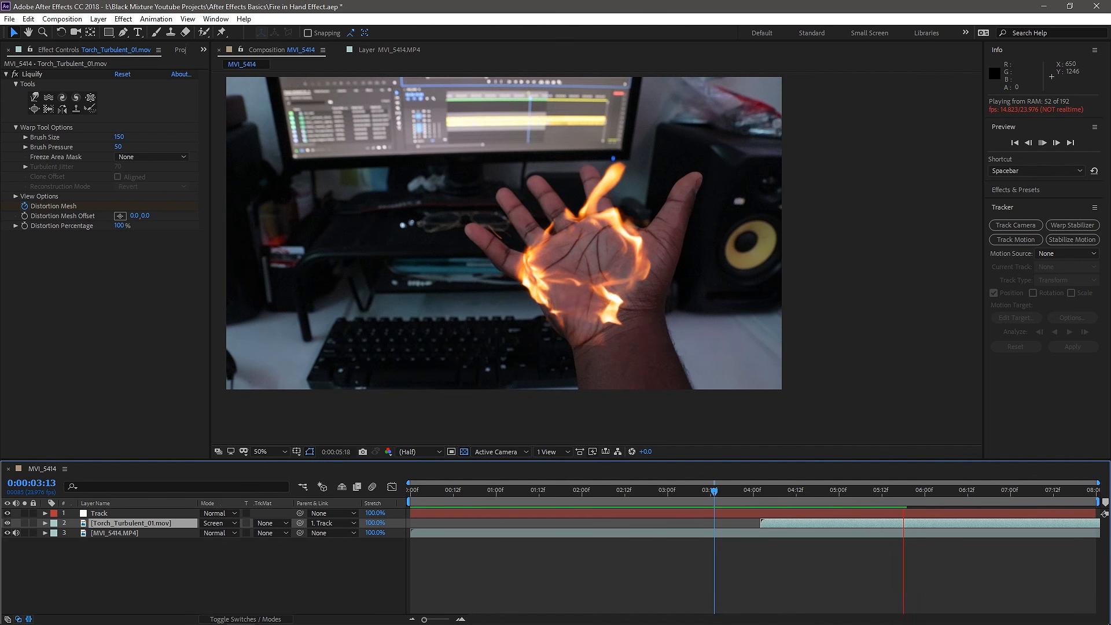
left_click_drag(503, 233, 564, 255)
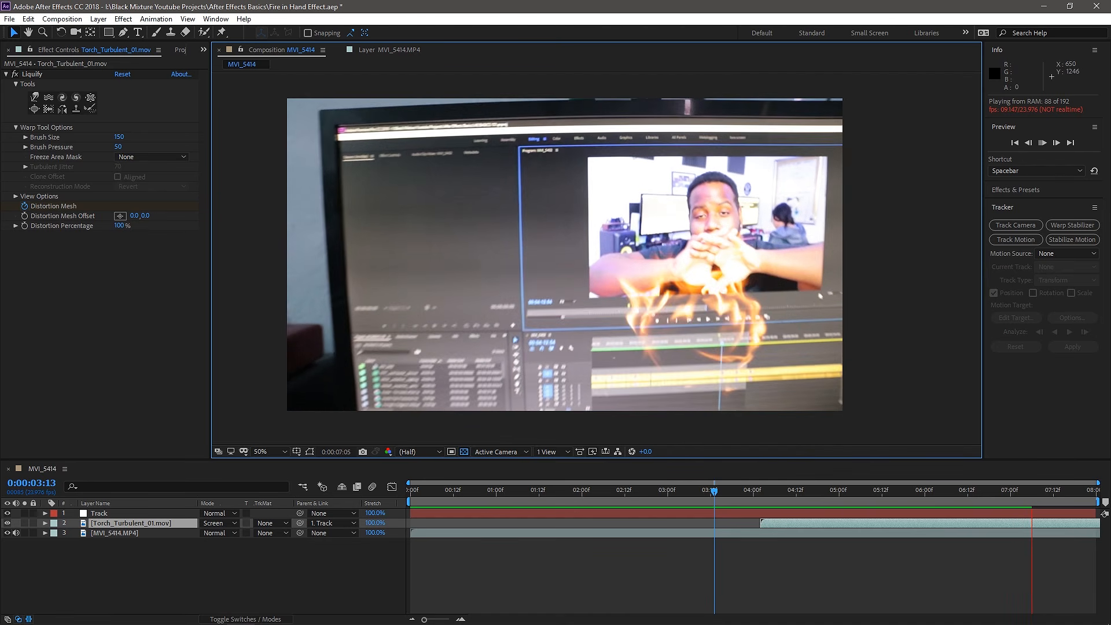
Add Torch_Windy_02.mov as a top layer with Screen blending and position its flames over the thumb at 0:00:05:12.
key("space")
left_click_drag(764, 491, 849, 491)
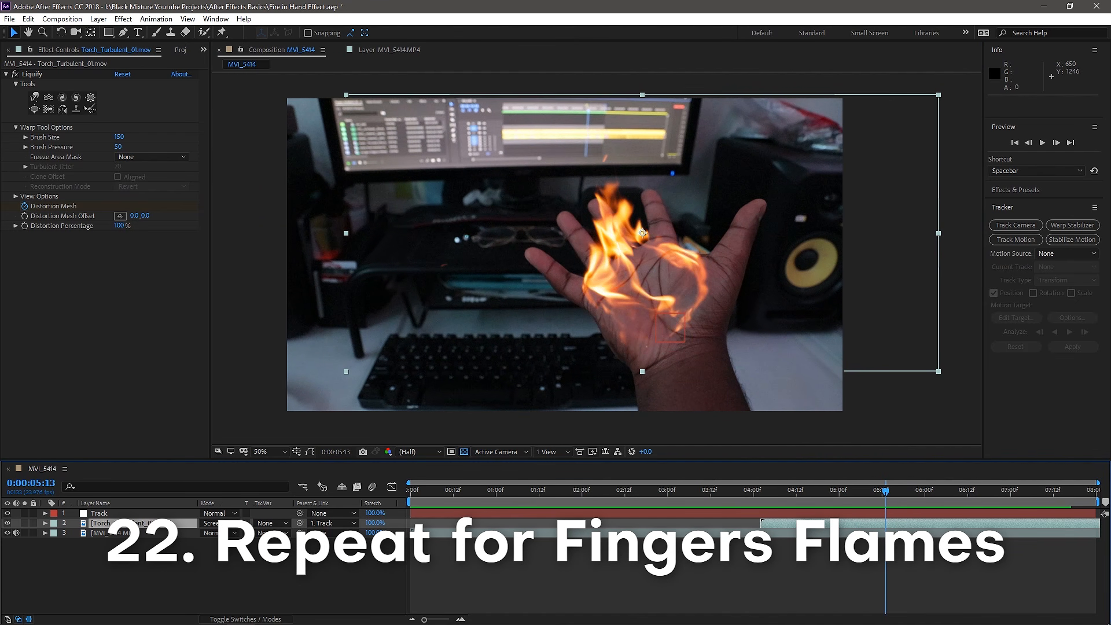
key("ctrl+shift+a")
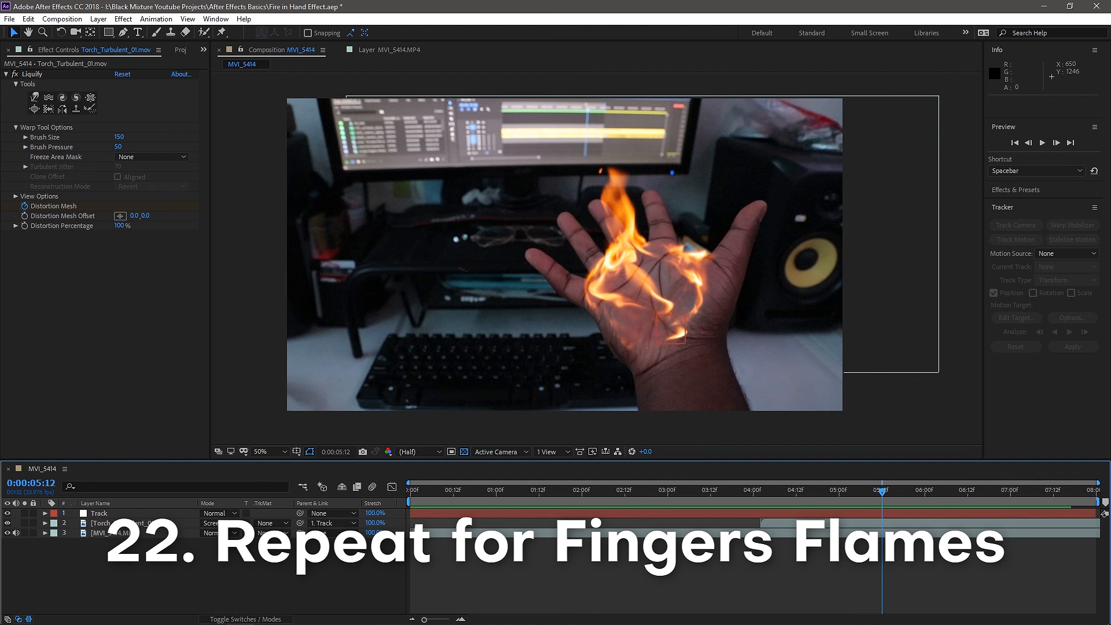
key("space")
left_click(937, 99)
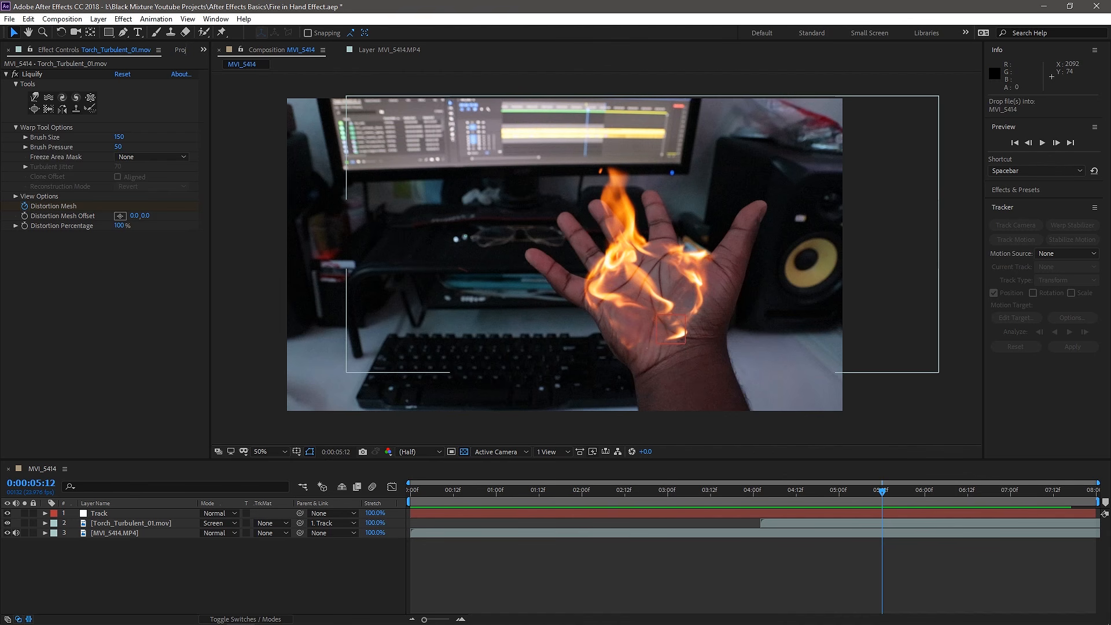
left_click_drag(892, 119, 145, 513)
left_click(219, 513)
left_click(232, 157)
left_click_drag(568, 364, 691, 298)
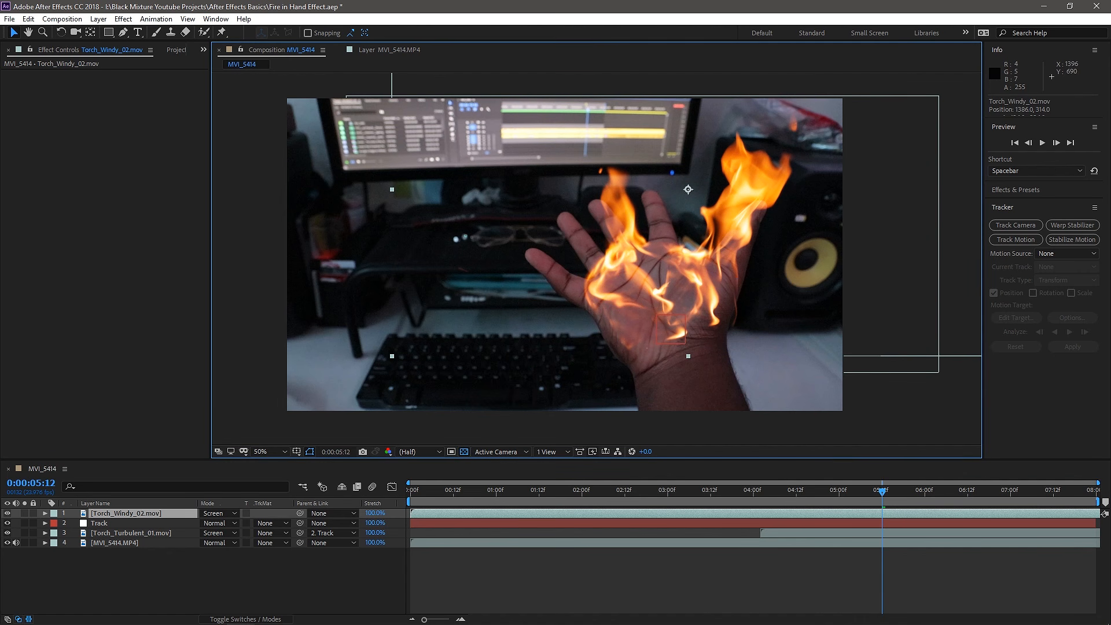
Rotate the Torch_Windy_02.mov layer to 13°, align it with the thumb, parent it to the Track null and preview.
key("r")
left_click_drag(215, 523, 223, 523)
left_click_drag(723, 231, 757, 206)
left_click_drag(300, 512, 143, 532)
key("space")
left_click(754, 491)
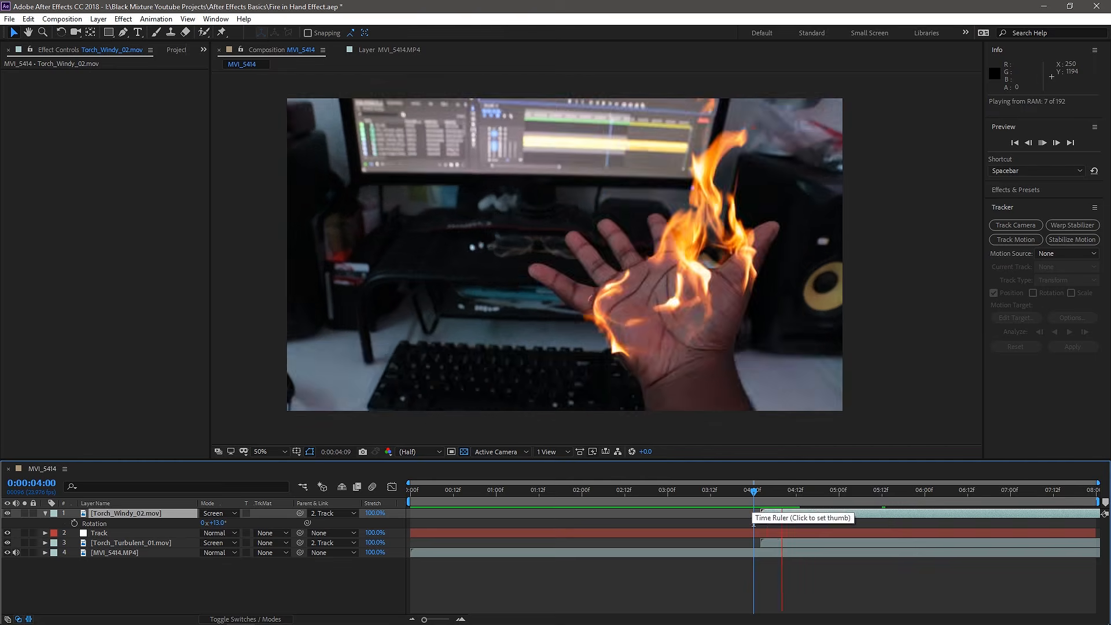
left_click(740, 491)
key("space")
Apply the Liquify effect to the Torch_Windy_02.mov layer and preview the flames from 0:00:04:00.
left_click_drag(740, 491, 803, 491)
right_click(144, 513)
mouse_move(212, 368)
mouse_move(372, 221)
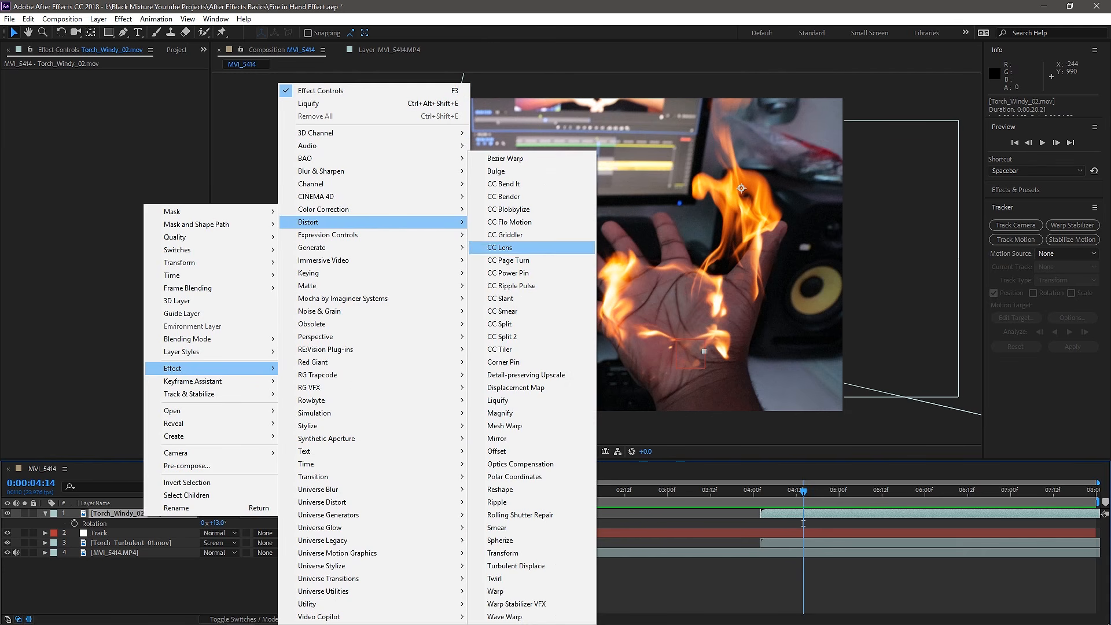
left_click(497, 400)
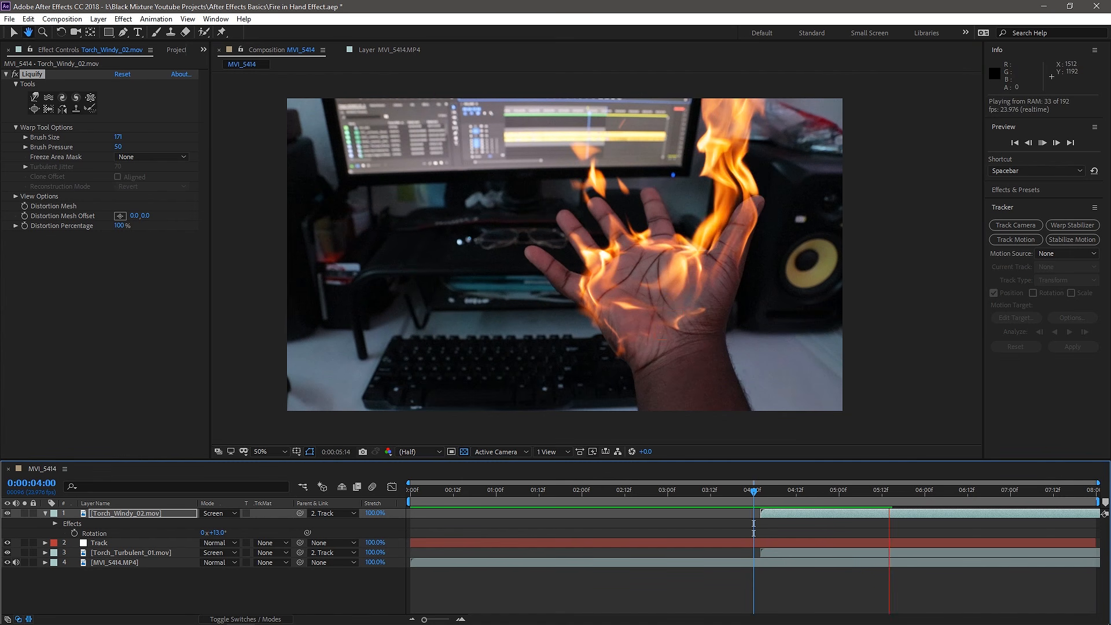
key("space")
Scale the Torch_Windy_02.mov layer to 78% and reposition its flames on the thumb.
key("s")
left_click_drag(216, 523, 198, 523)
mouse_move(734, 170)
left_mouse_down()
mouse_move(738, 204)
mouse_move(745, 199)
left_mouse_up()
Warp the thumb flames with a size 205 Liquify brush, keyframe a 42% Distortion Percentage and preview the result.
left_click(31, 74)
key("Page_Up")
key("Page_Up")
left_click_drag(776, 491, 896, 490)
left_click_drag(118, 226, 84, 226)
key("v")
left_click_drag(738, 257, 746, 255)
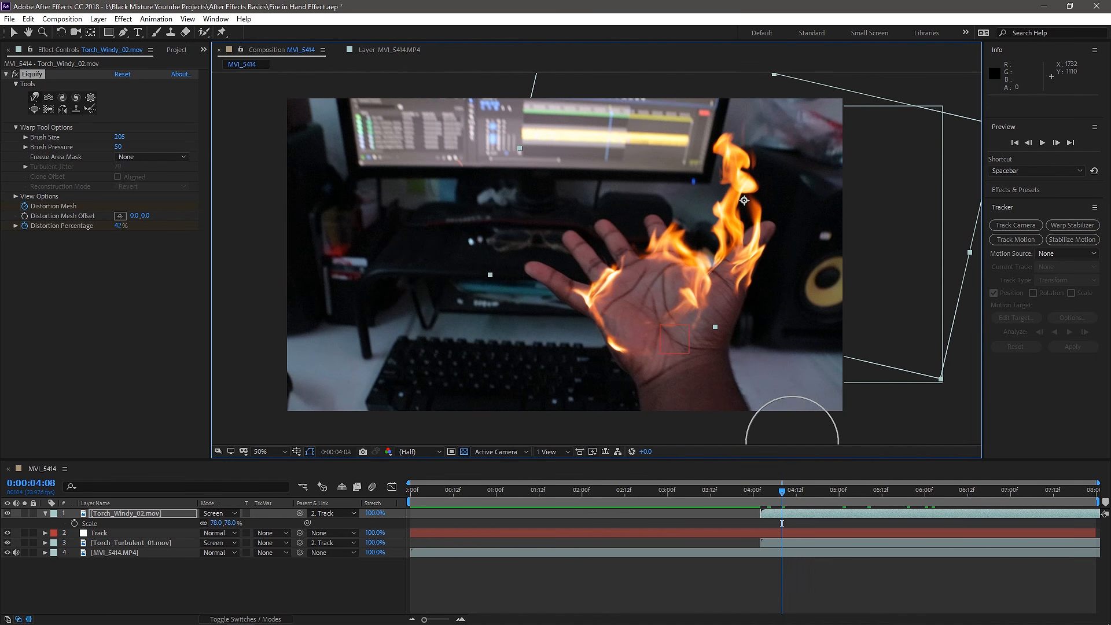
key("space")
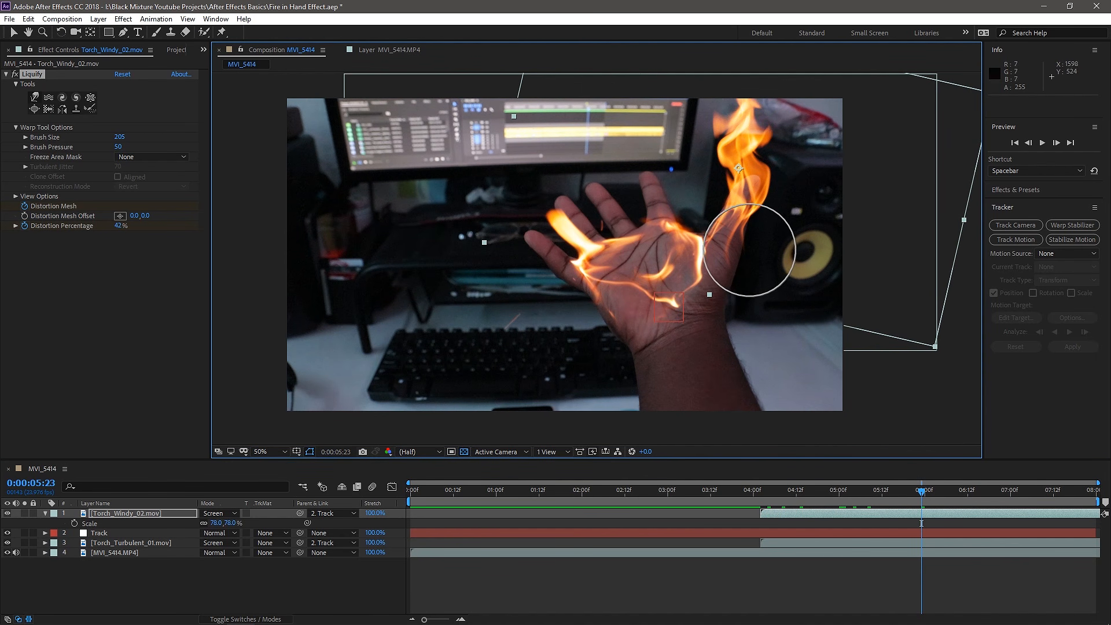
Add Torch_Turbulent_02.mov as a new top layer at 0:00:04:14.
left_click(961, 491)
key("r")
left_click_drag(960, 492, 807, 491)
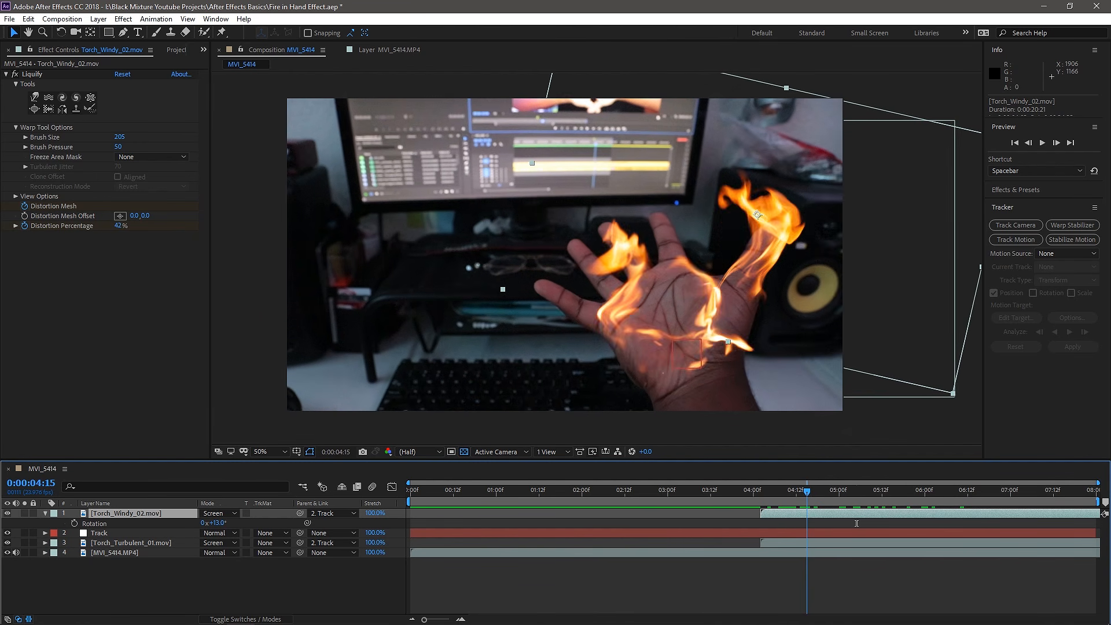
key("Page_Up")
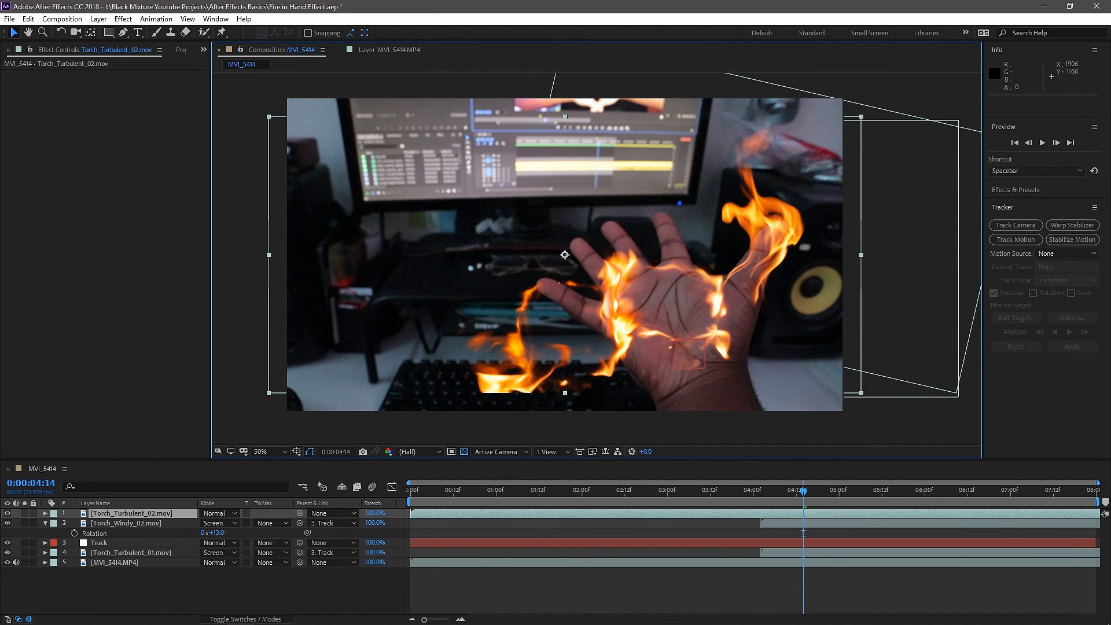
left_click(265, 514)
Rotate the Torch_Turbulent_02.mov layer, scale it to 47%, align it with the little finger and parent it to the Track null.
key("r")
left_click_drag(218, 533, 119, 543)
left_click_drag(515, 264, 554, 247)
left_click_drag(217, 543, 187, 524)
key("s")
left_click_drag(607, 265, 575, 297)
left_click_drag(283, 514, 99, 553)
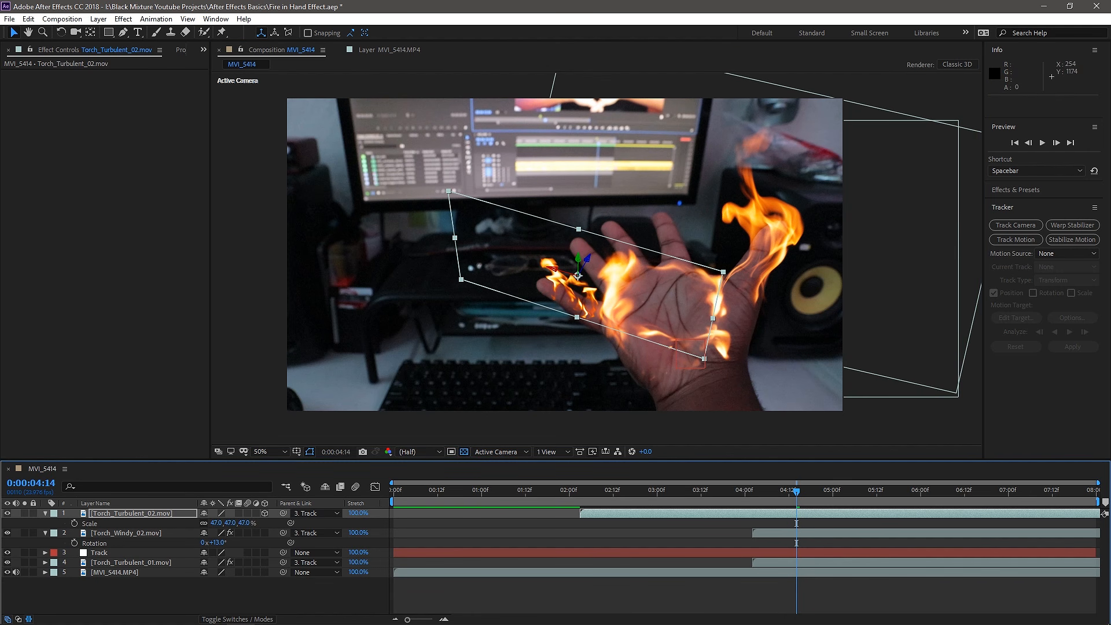
Unlink the little-finger flame's scale proportions and set it to 66% wide by 32% high.
key("space")
key("space")
left_click(203, 523)
left_click_drag(231, 524, 221, 523)
left_click_drag(245, 523, 227, 523)
key("ctrl+z")
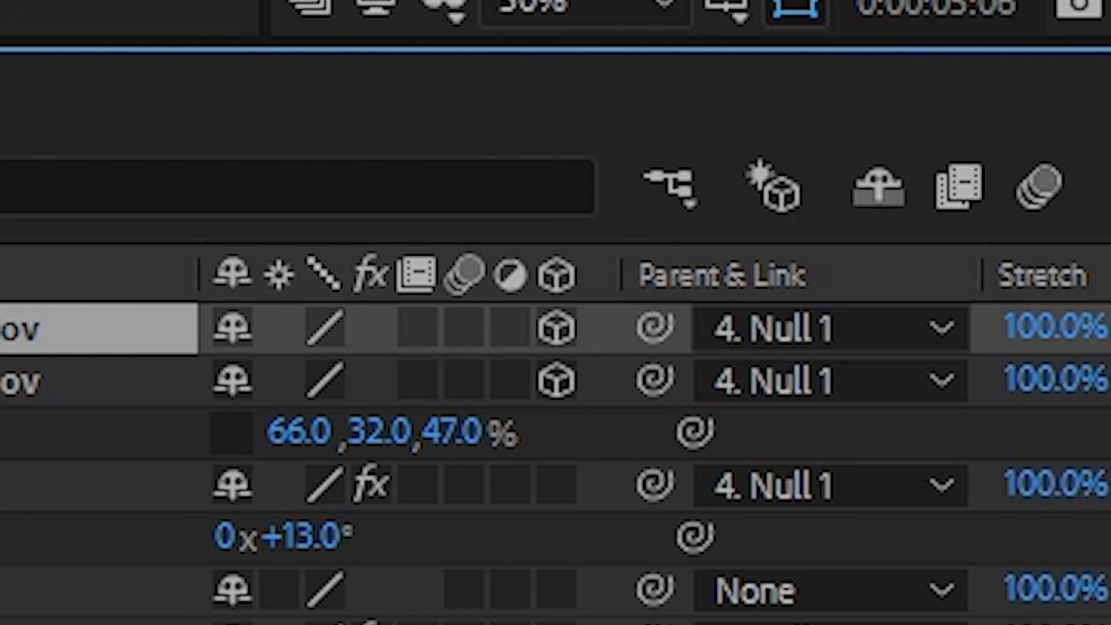
Rotate the duplicated flame layer to X 52° and Y -73° so it follows the ring finger.
key("r")
left_click_drag(310, 484, 399, 484)
left_click_drag(310, 432, 329, 432)
Duplicate the ring-finger flame onto the index finger and set its rotation to X 15°, Y -97° and Z -15°.
left_click_drag(590, 235, 664, 211)
key("ctrl+d")
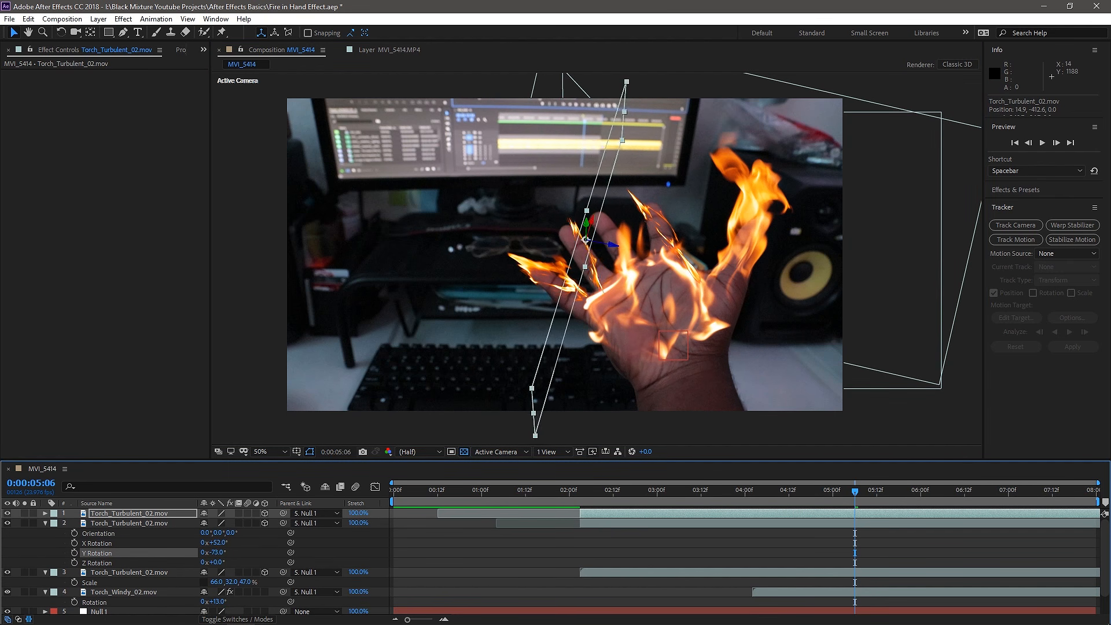
key("r")
key("r")
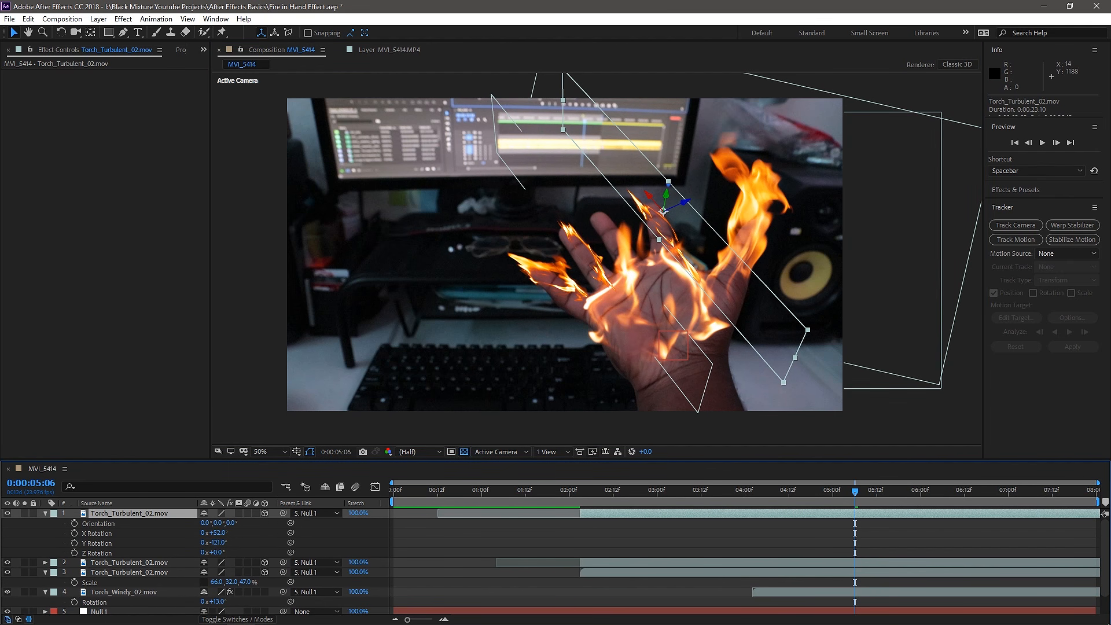
mouse_move(218, 533)
left_mouse_down()
mouse_move(196, 533)
mouse_move(232, 543)
left_mouse_up()
mouse_move(217, 553)
left_mouse_down()
mouse_move(226, 552)
mouse_move(201, 553)
left_mouse_up()
Duplicate the index-finger flame onto the middle finger, set its rotation to X 10° and Y -104°, and preview from 0:00:04:00.
left_click(128, 513)
key("ctrl+d")
left_click_drag(689, 211, 641, 211)
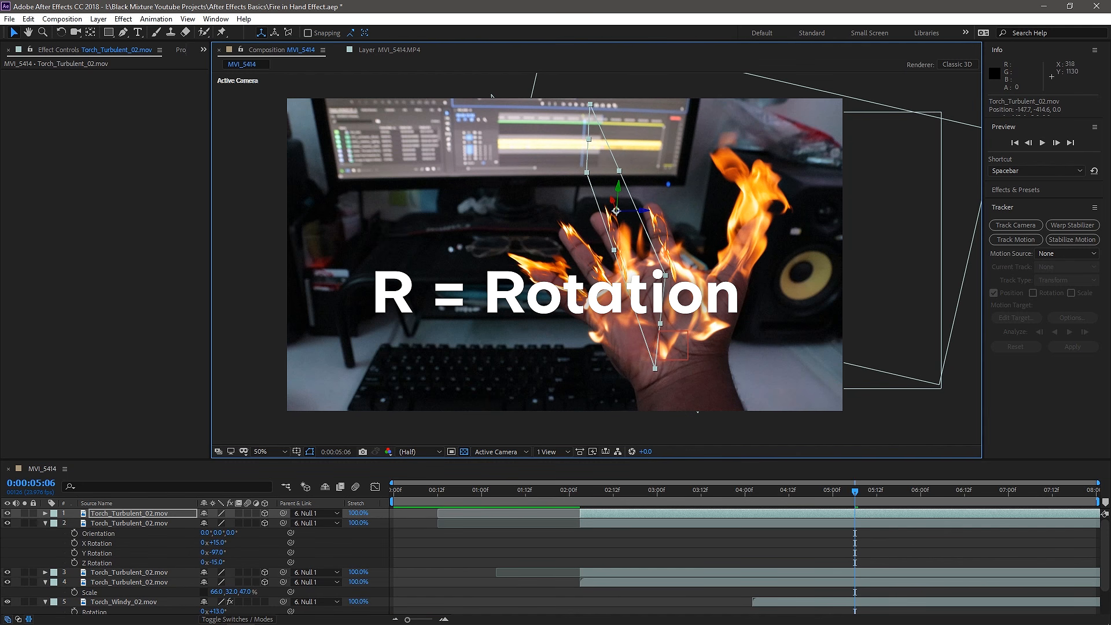
left_click_drag(128, 523, 128, 511)
left_click(128, 563)
key("r")
left_click_drag(217, 583, 217, 592)
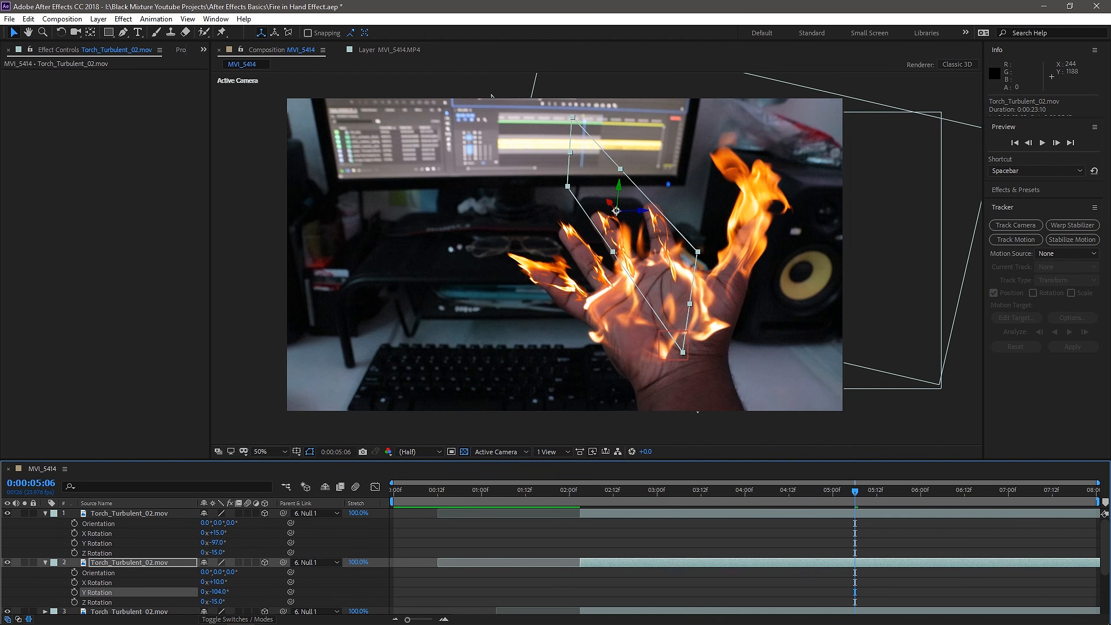
key("F2")
left_click_drag(855, 491, 745, 491)
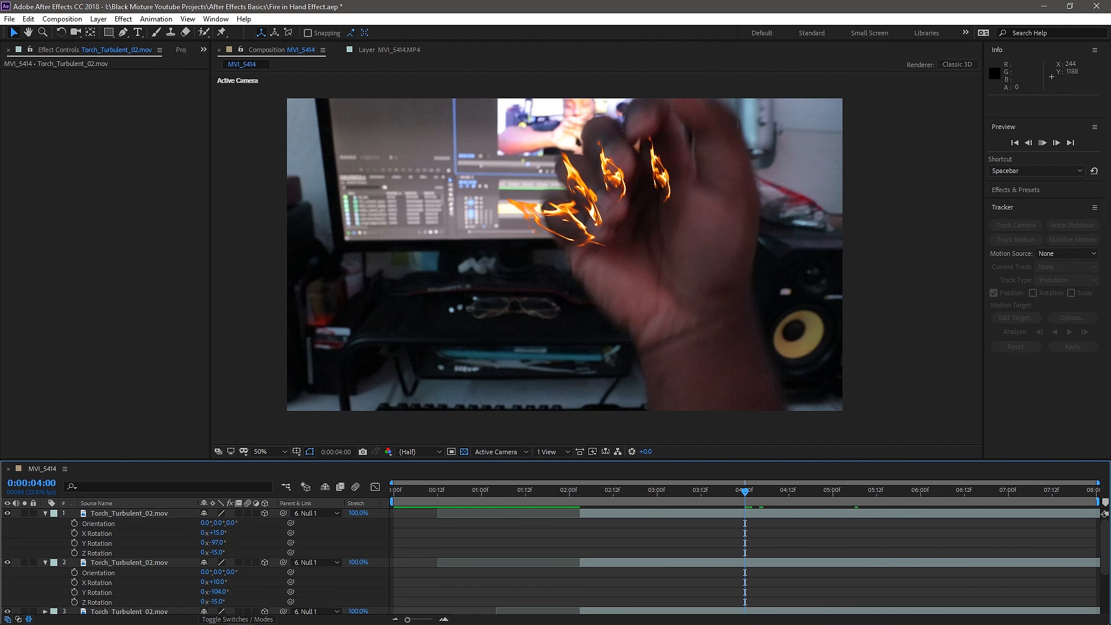
key("space")
key("space")
Apply Gaussian Blur with a Blurriness of 35 to all four Torch_Turbulent_02.mov finger layers.
left_click(45, 562)
left_click(45, 583)
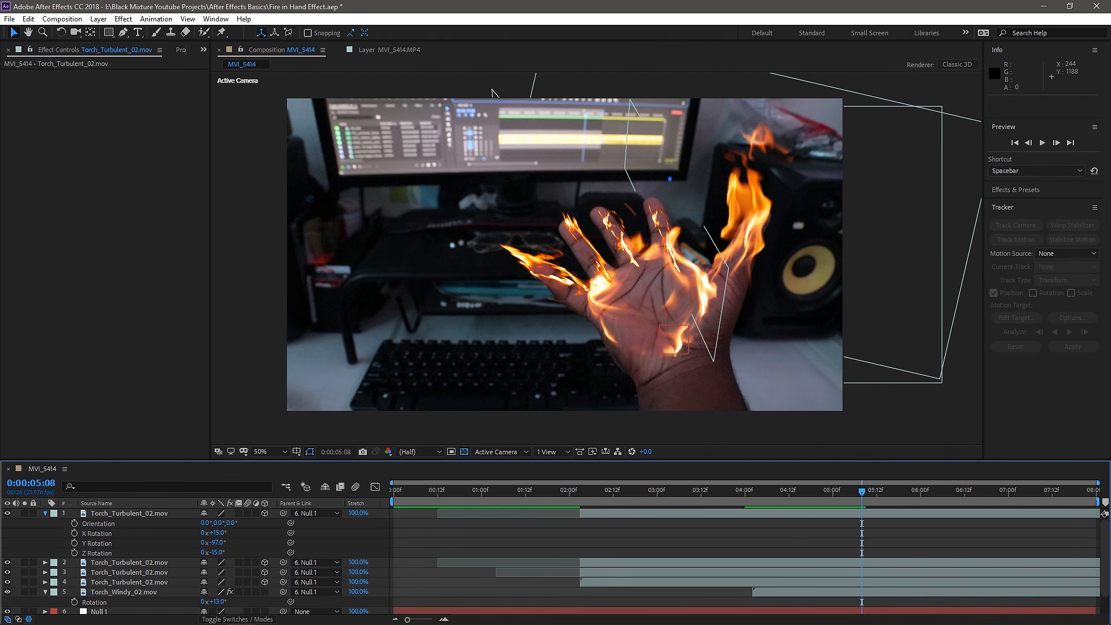
left_click(45, 513)
left_click(130, 513)
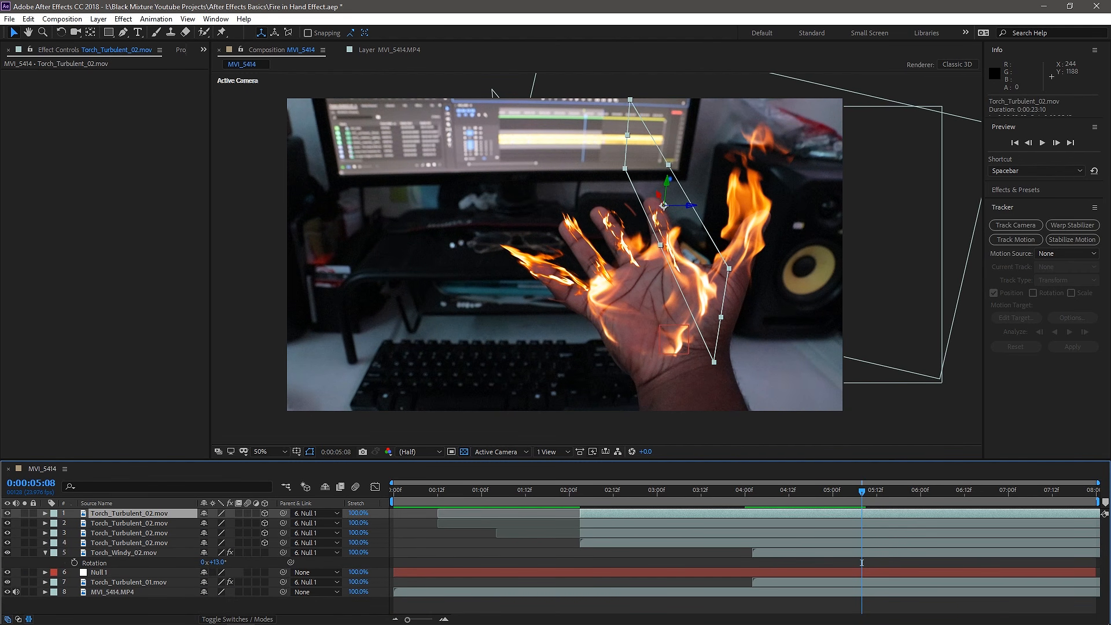
left_click(125, 542, "shift")
key("ctrl+space")
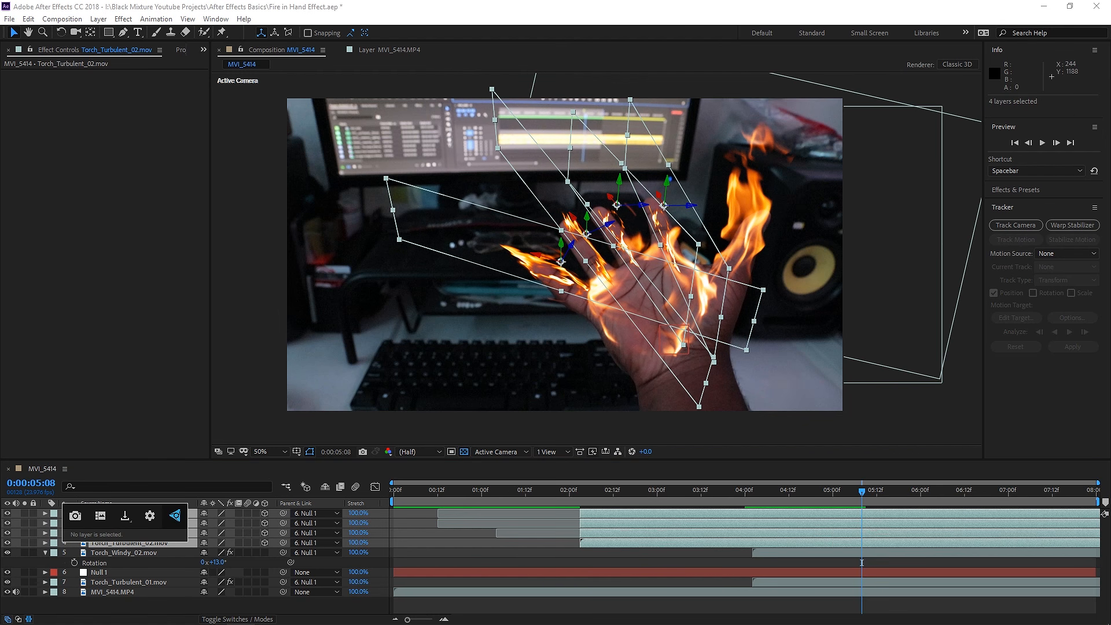
right_click(132, 544)
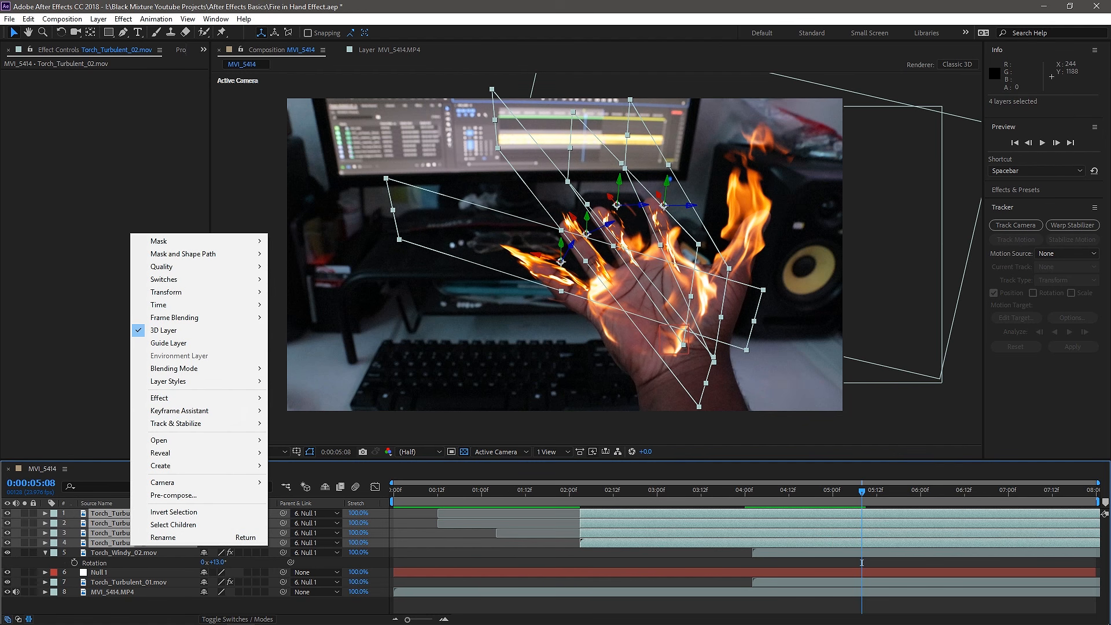
mouse_move(173, 397)
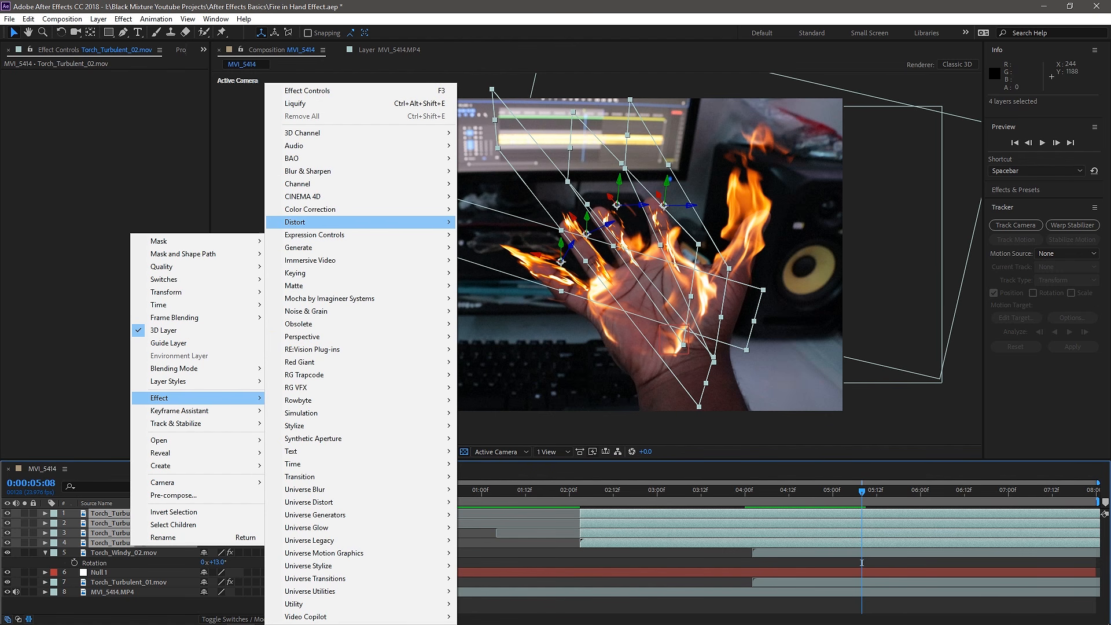
mouse_move(348, 170)
left_click(494, 310)
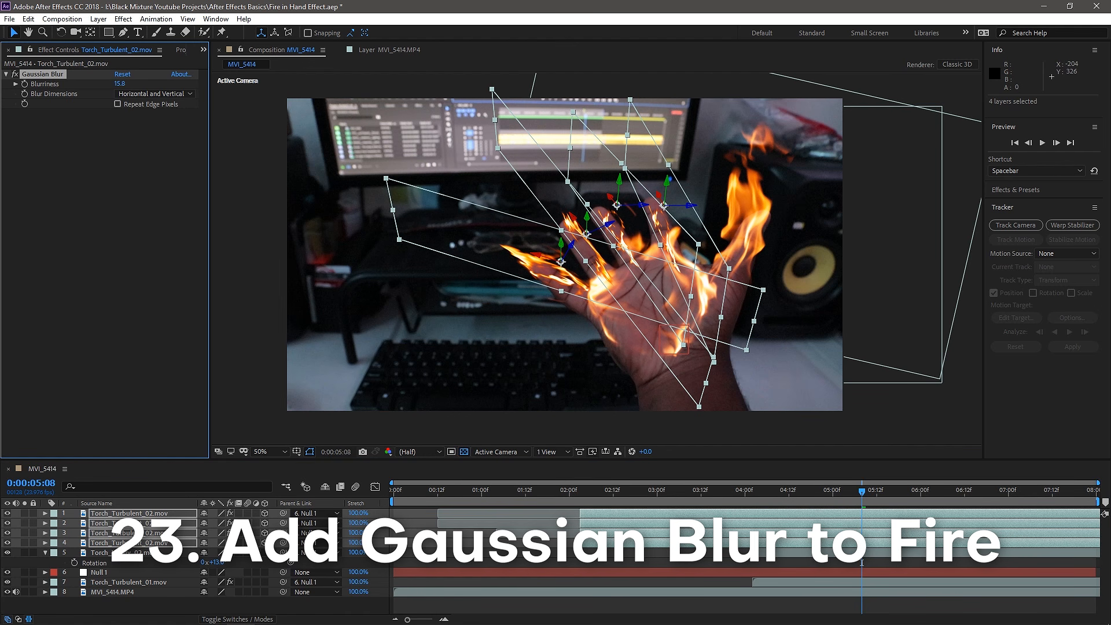
left_click_drag(119, 83, 179, 84)
left_click_drag(293, 83, 230, 83)
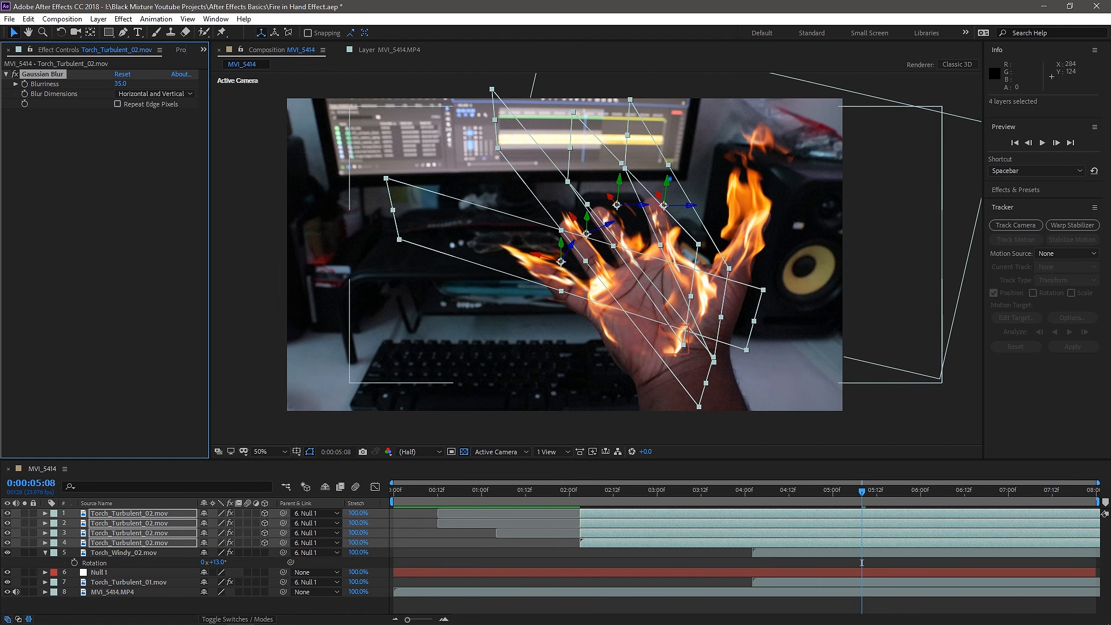
Move the four finger-flame layers below Torch_Windy_02.mov in the layer order and preview the composition.
key("ctrl+[")
key("ctrl+shift+a")
key("space")
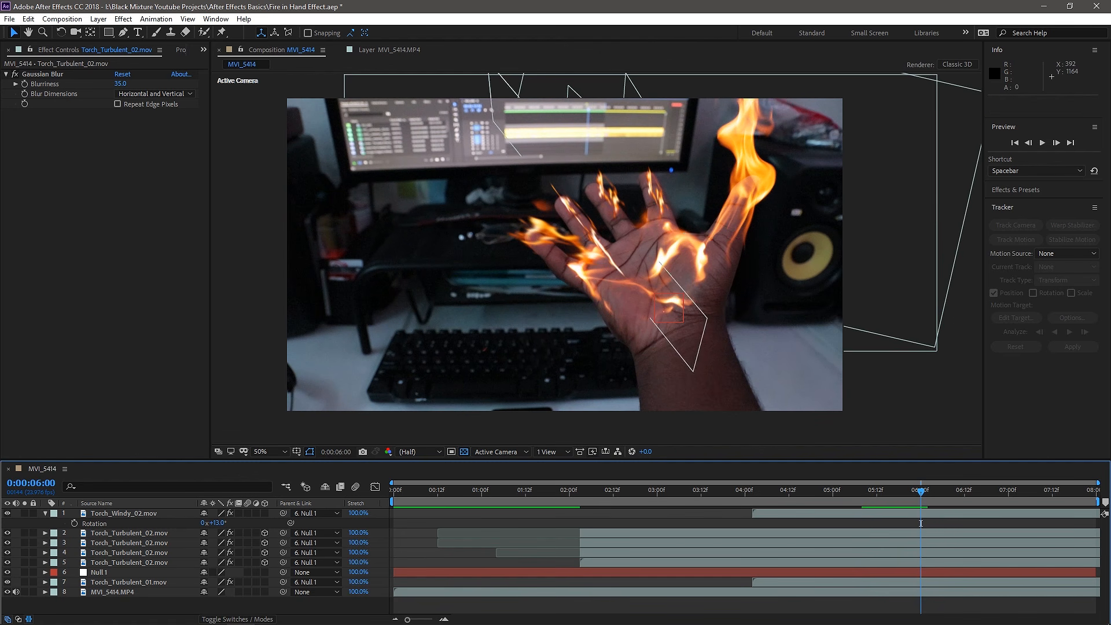
Set the blending mode of the four Torch_Turbulent_02.mov finger layers to Screen.
key("F4")
left_click(129, 533)
left_click(128, 553, "shift")
left_click(219, 533)
left_click(255, 168)
left_click(219, 562)
left_click(255, 198)
key("ctrl+shift+a")
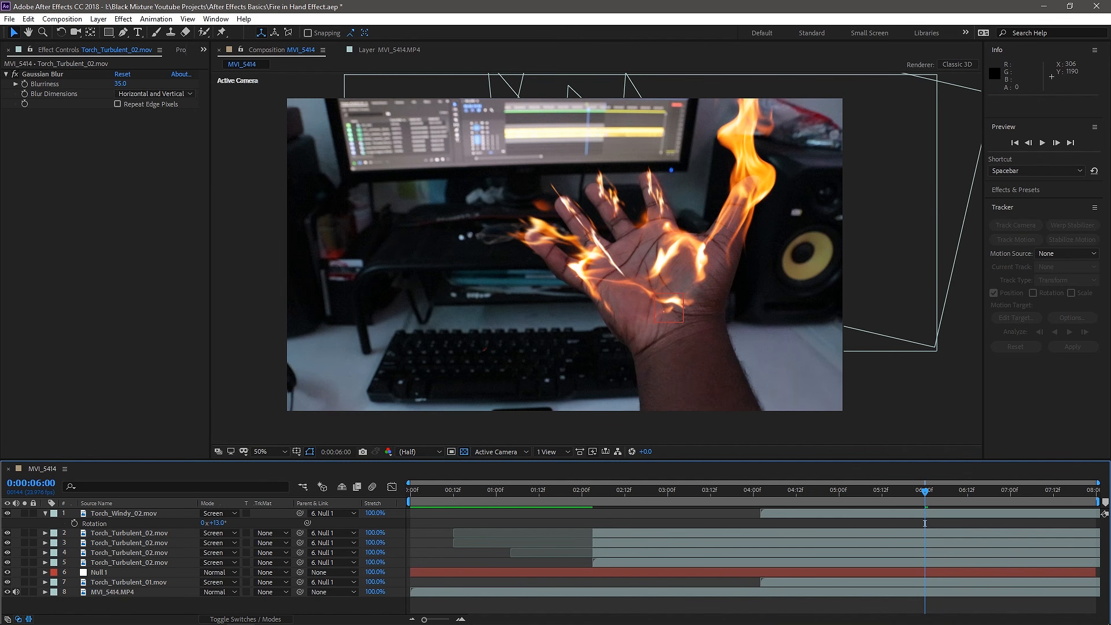
Shift the four finger-flame layers in time so they start just after 0:00:04:00, and preview the result.
left_click(784, 491)
key("space")
key("space")
left_click(129, 533)
left_click(128, 563, "shift")
left_click_drag(637, 563, 804, 562)
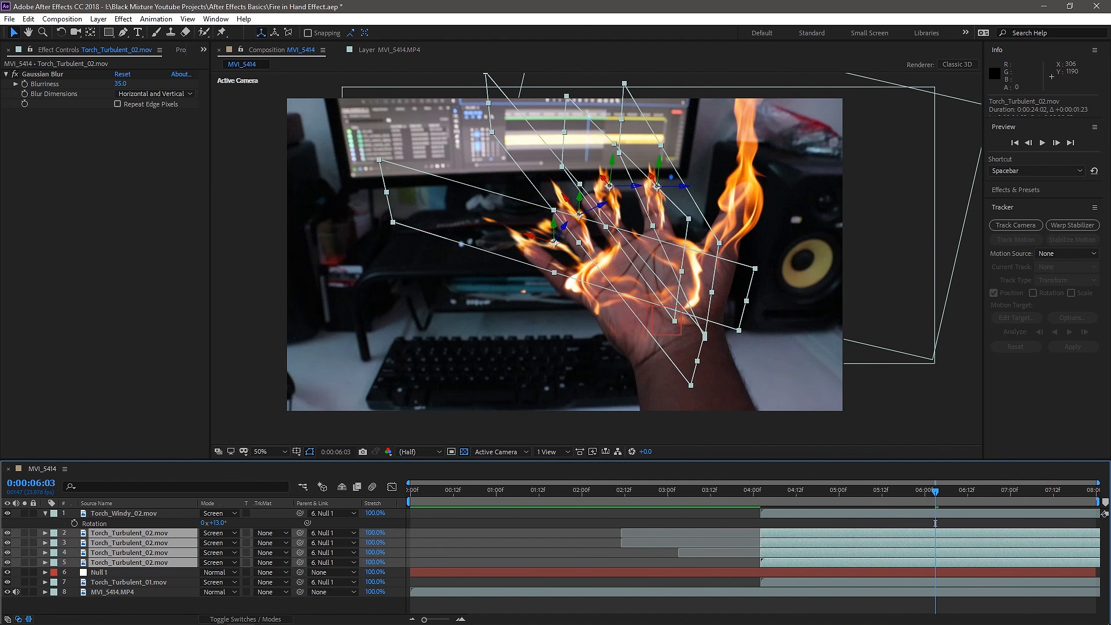
left_click(753, 490)
key("space")
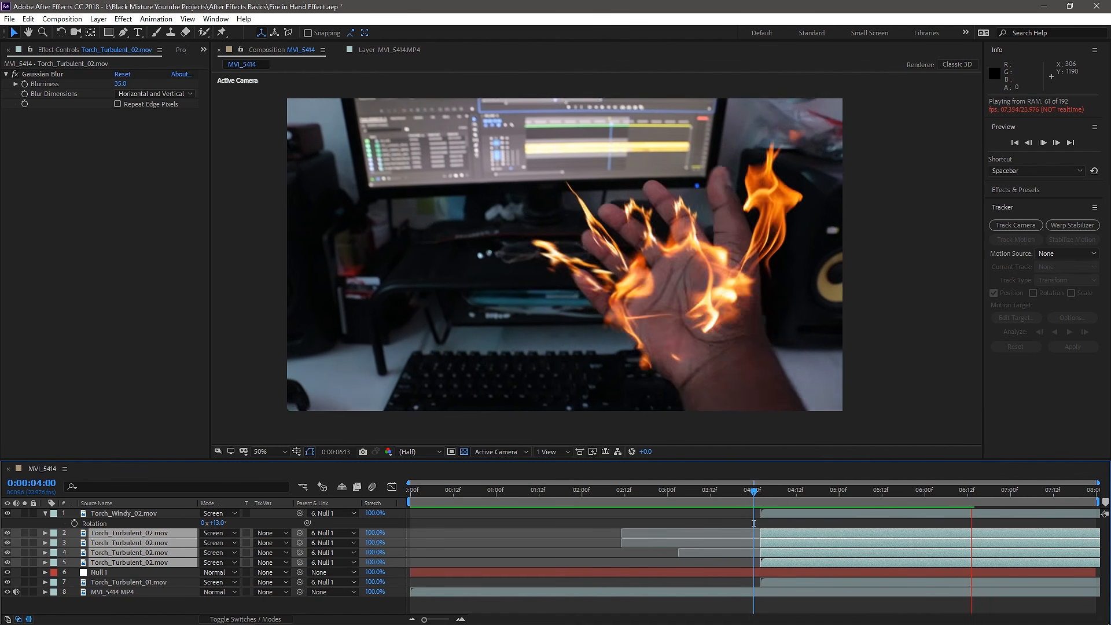
key("space")
Adjust the finger flames' rotation and show the Scale properties of the flame layers.
key("r")
mouse_move(218, 562)
left_mouse_down()
mouse_move(228, 562)
mouse_move(202, 542)
mouse_move(250, 562)
mouse_move(233, 562)
left_mouse_up()
left_click(128, 582)
key("s")
left_click(123, 514)
scroll(129, 561, "down", 3)
left_click(128, 571, "shift")
key("s")
key("ctrl+z")
Resize the finger flames to 39% by 32%, giving the middle-finger flame a scale of 39% by 41%.
left_click(123, 513)
left_click(129, 533)
left_click(129, 592, "shift")
left_click(668, 216)
left_click(625, 222)
right_click(174, 554)
mouse_move(213, 301)
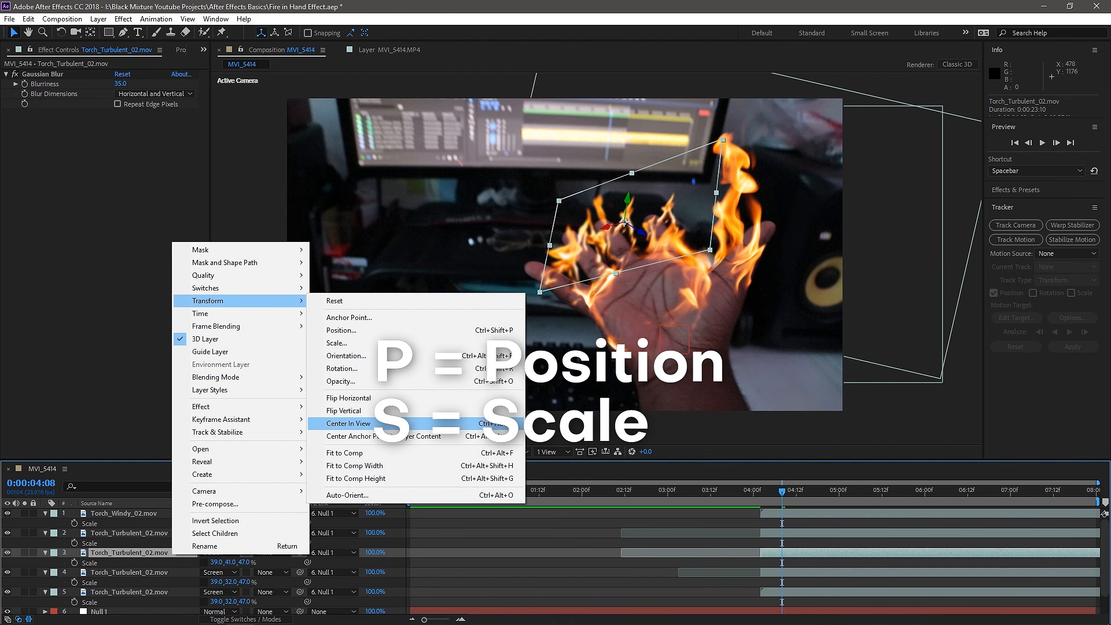
left_click(347, 495)
left_click(581, 348)
Preview the adjusted finger flames over the moving hand.
key("space")
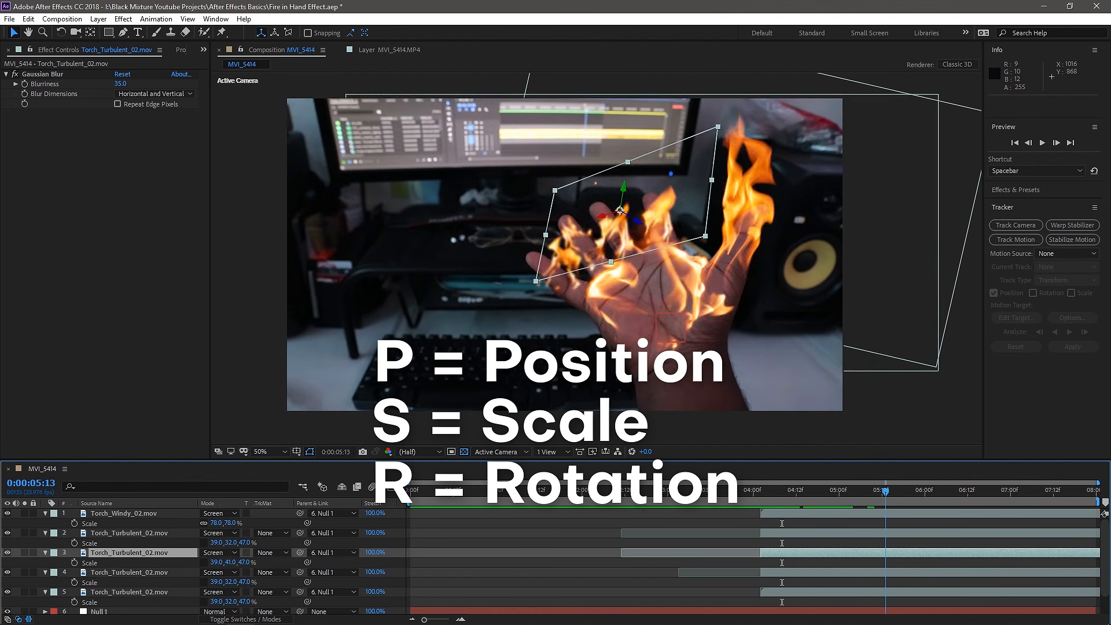
key("space")
left_click(660, 211)
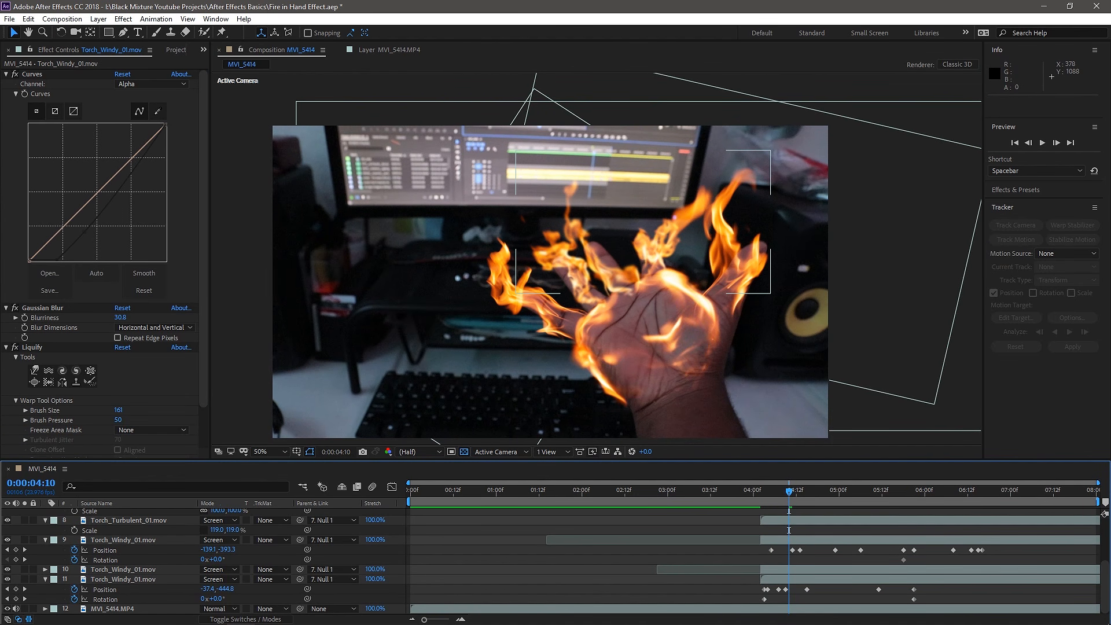
Add a Glow effect to the lowest Torch_Windy_01.mov layer with threshold 59.6%, radius 390 and intensity 1.3.
left_click(122, 579)
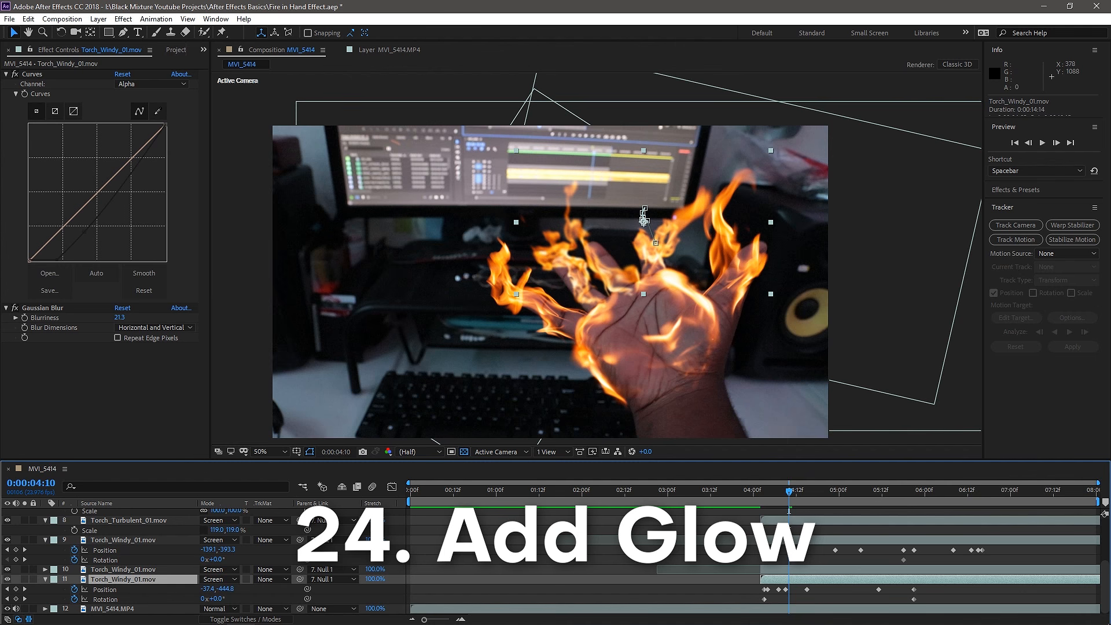
right_click(130, 579)
mouse_move(168, 428)
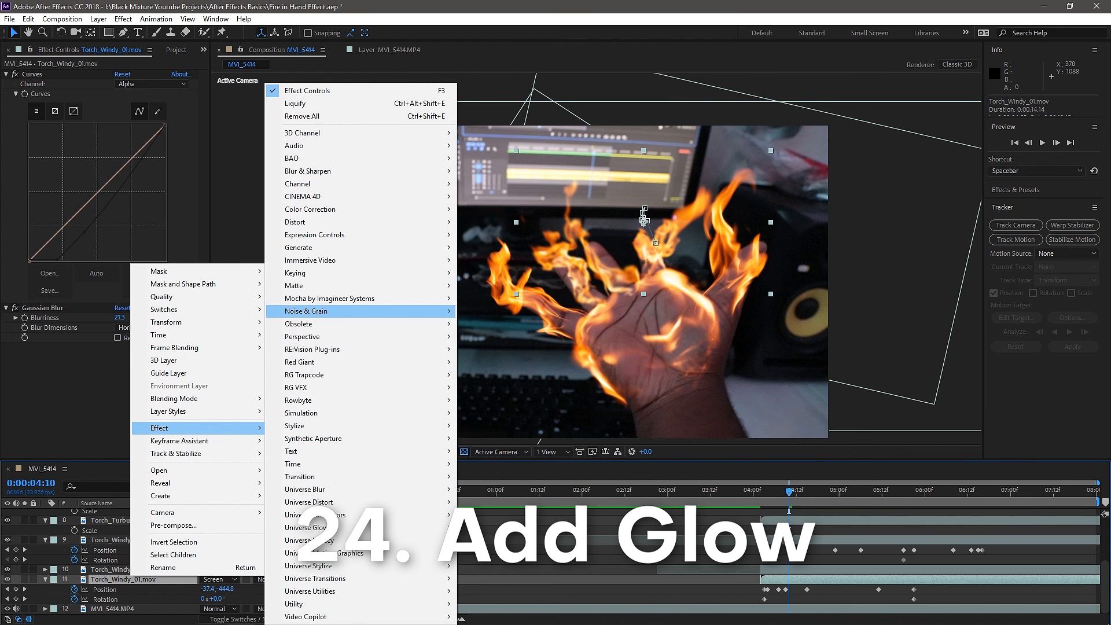
mouse_move(312, 209)
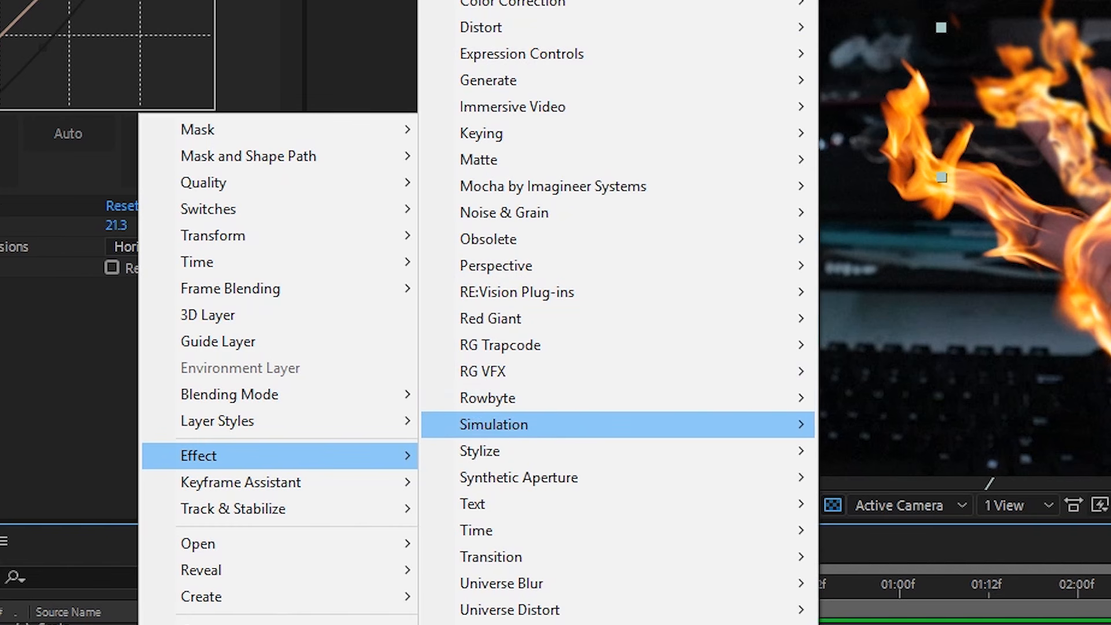
mouse_move(301, 425)
left_click(870, 239)
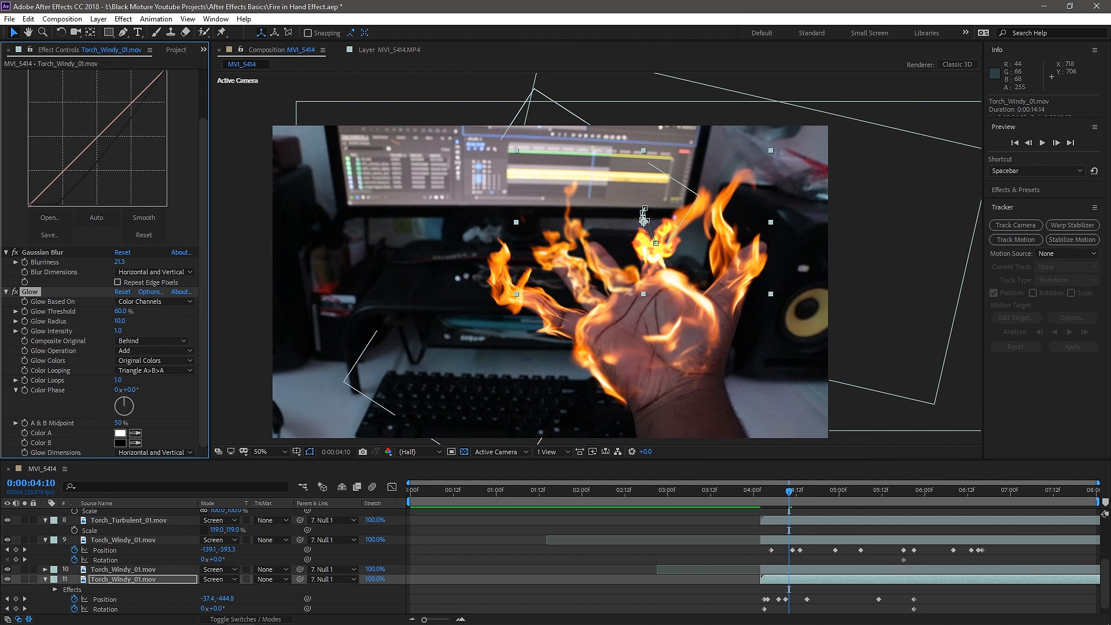
left_click_drag(120, 321, 339, 321)
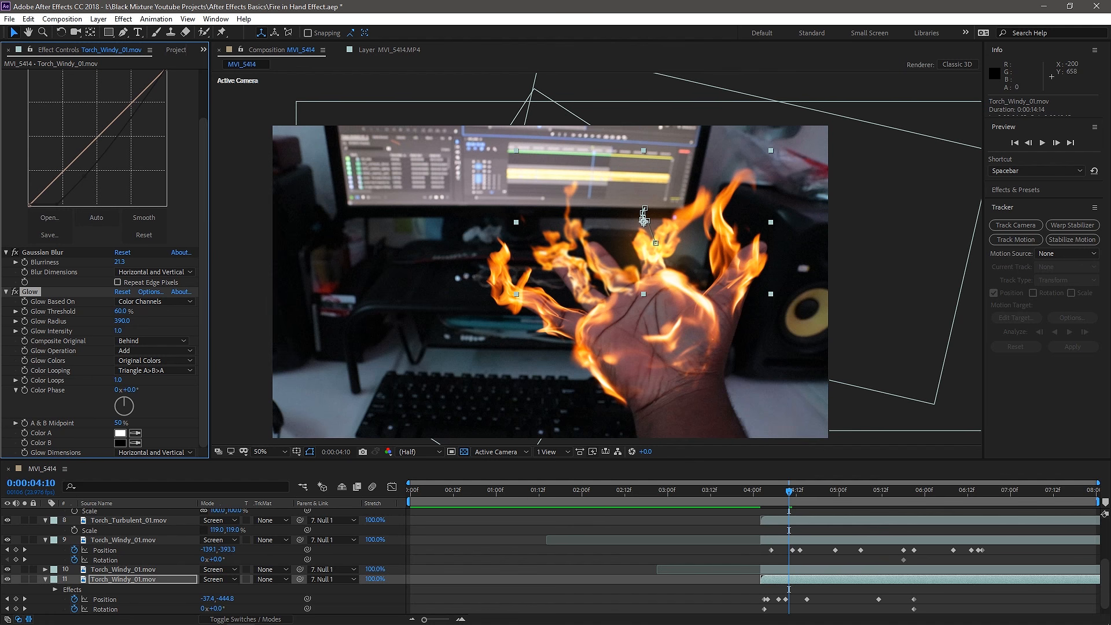
mouse_move(119, 310)
left_mouse_down()
mouse_move(152, 311)
mouse_move(107, 311)
left_mouse_up()
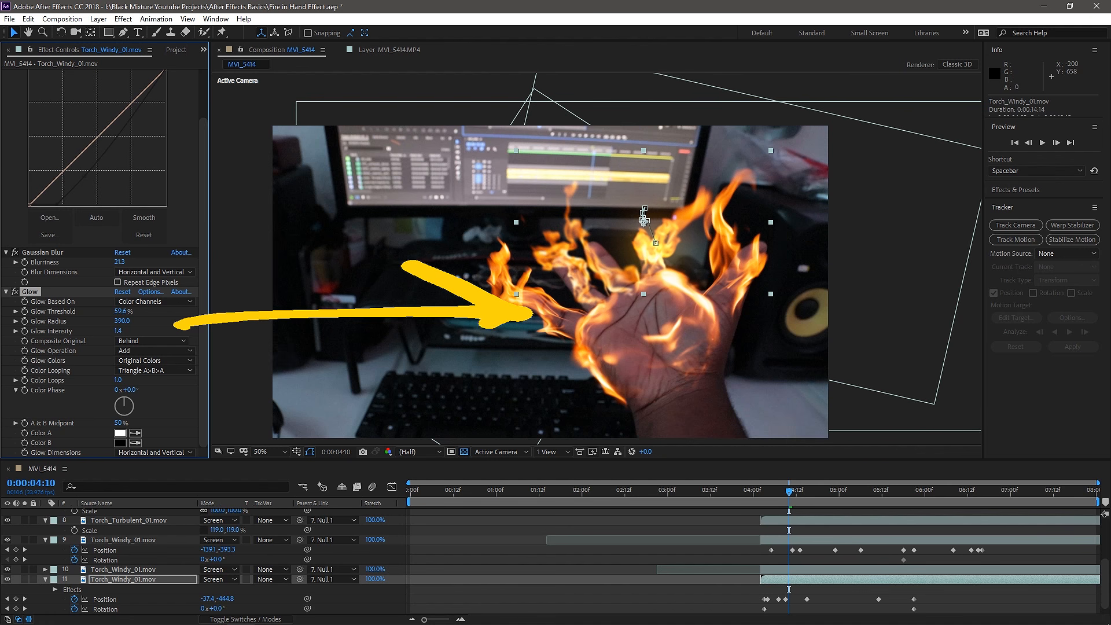
key("Return")
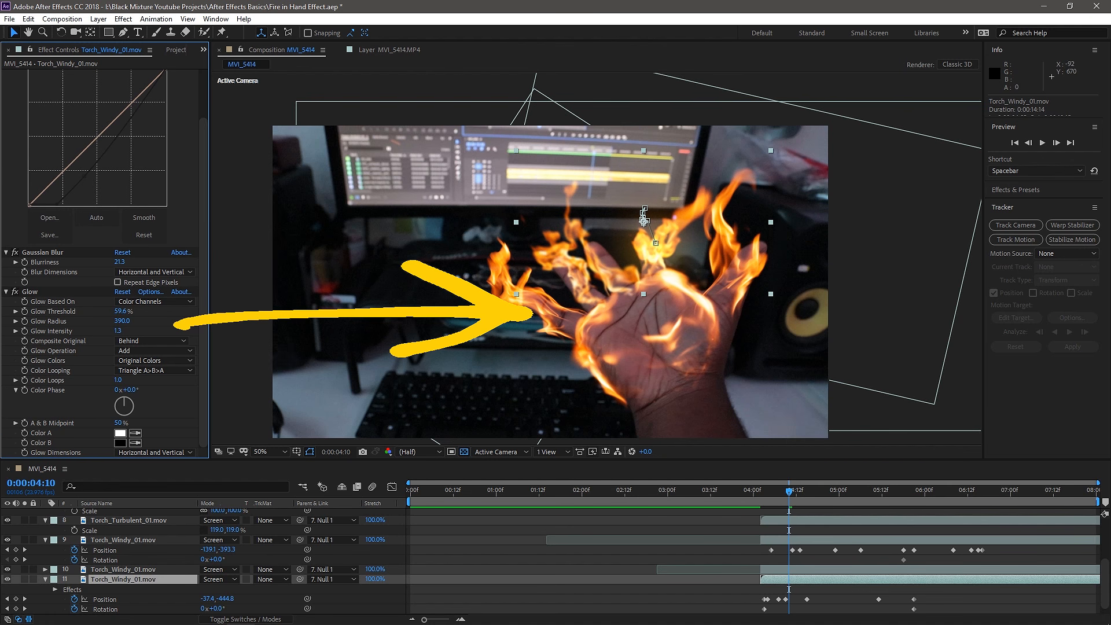
Duplicate the Glow effect, set the copy to intensity 0.2, threshold 11.4% and radius 588, and compare the flame with and without it.
left_click(6, 291)
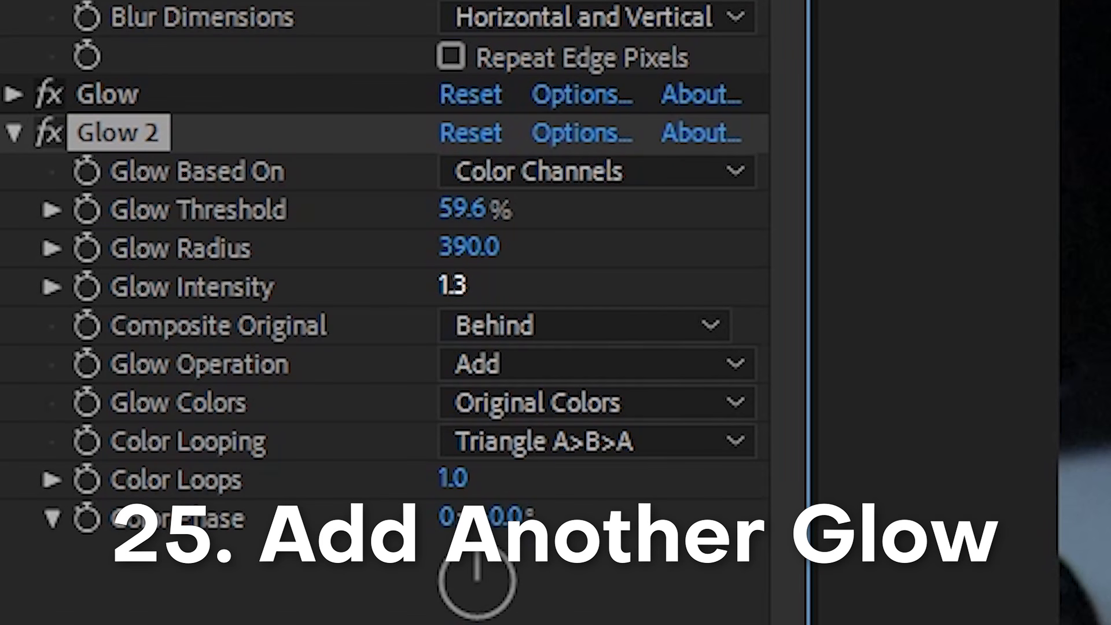
left_click(452, 285)
type("0.2")
key("Return")
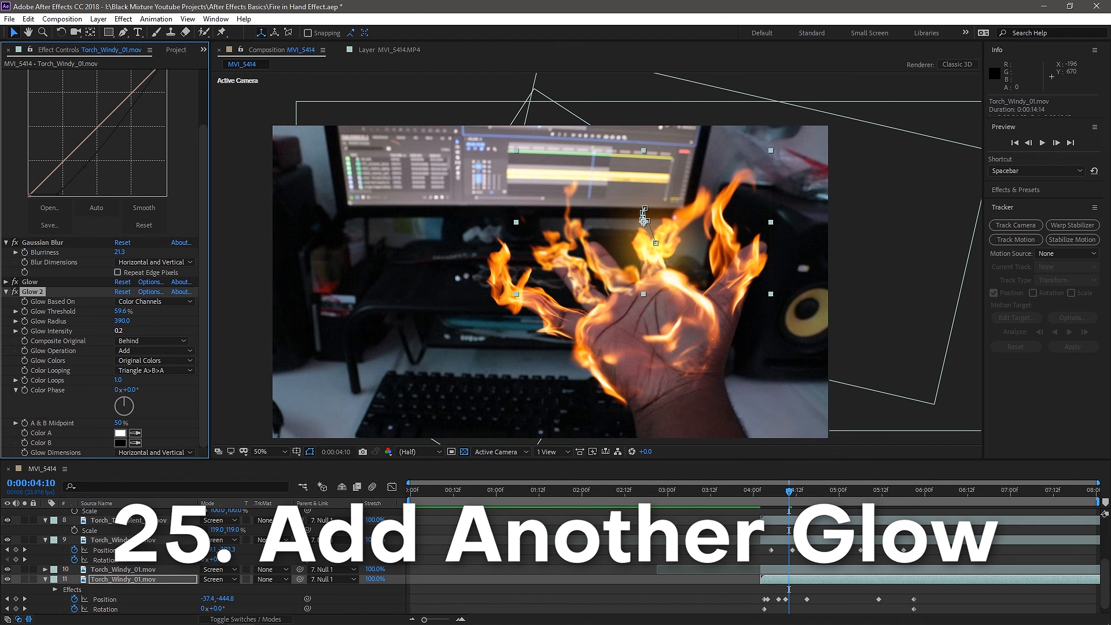
left_click_drag(121, 311, 115, 311)
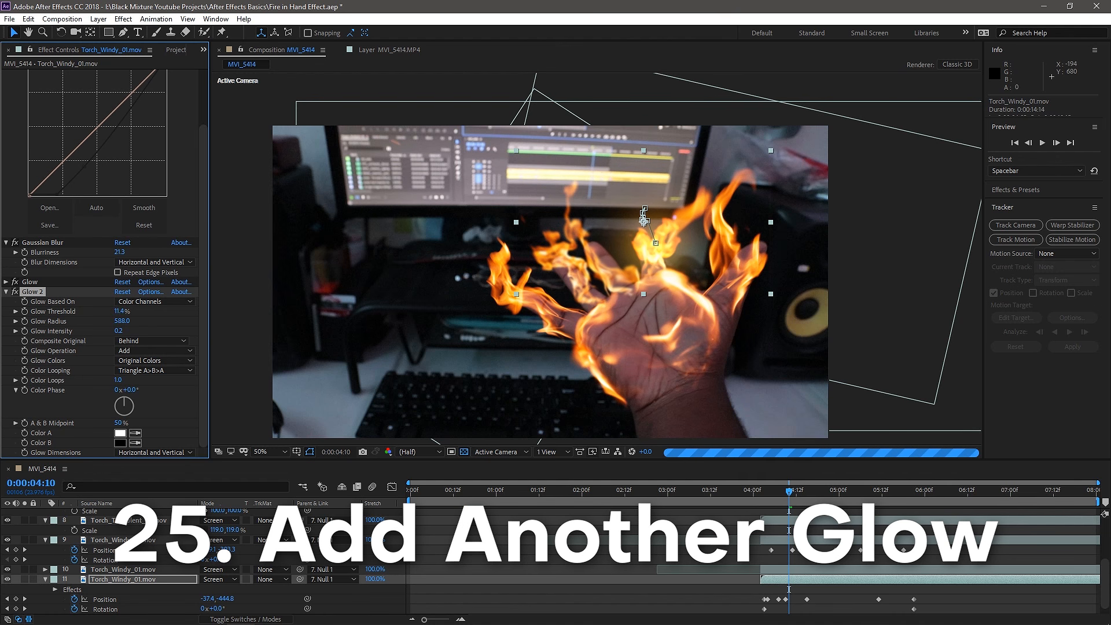
left_click(6, 292)
left_click(15, 358)
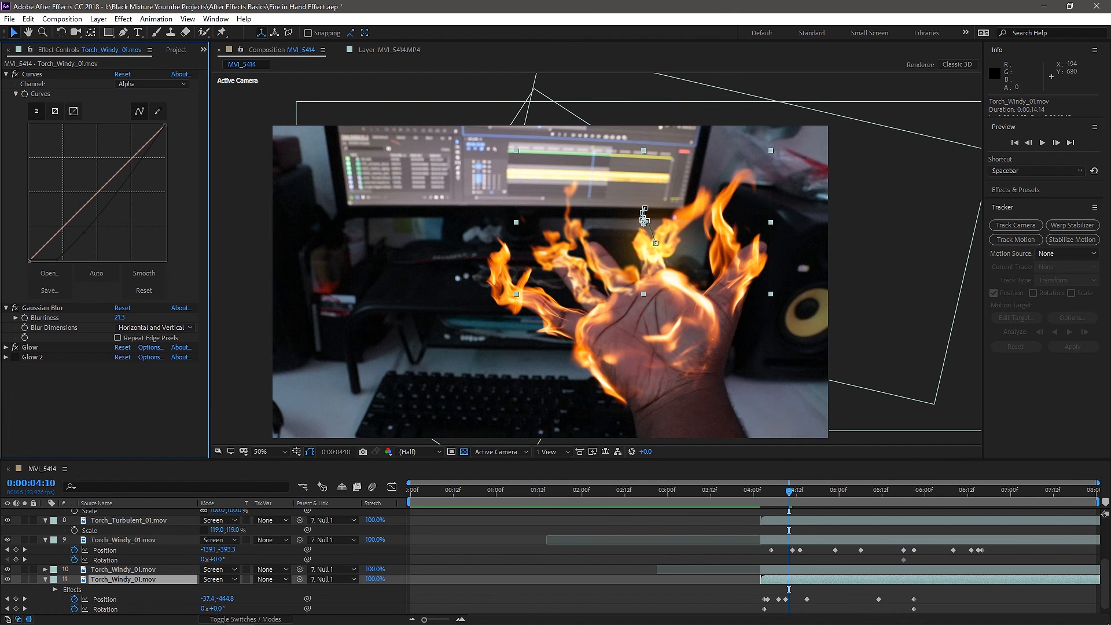
Copy both Glow effects from the lowest Torch_Windy_01.mov layer and collapse the expanded flame layers.
left_click(30, 347)
left_click(32, 358, "ctrl")
key("Delete")
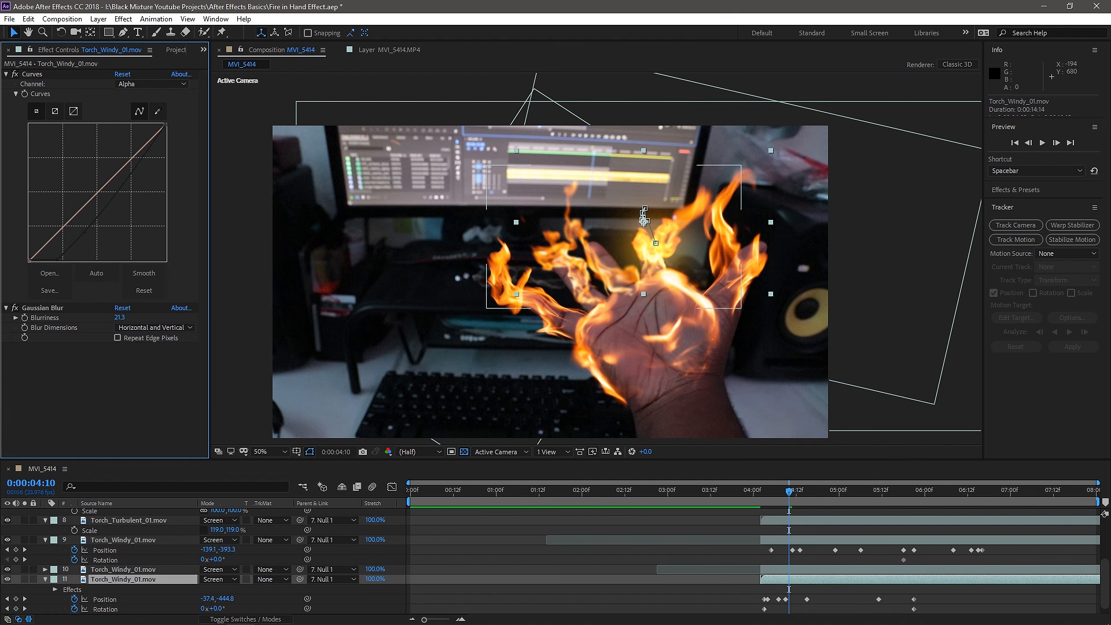
key("ctrl+z")
left_click(45, 579)
left_click(46, 559)
left_click(45, 560)
left_click(129, 569)
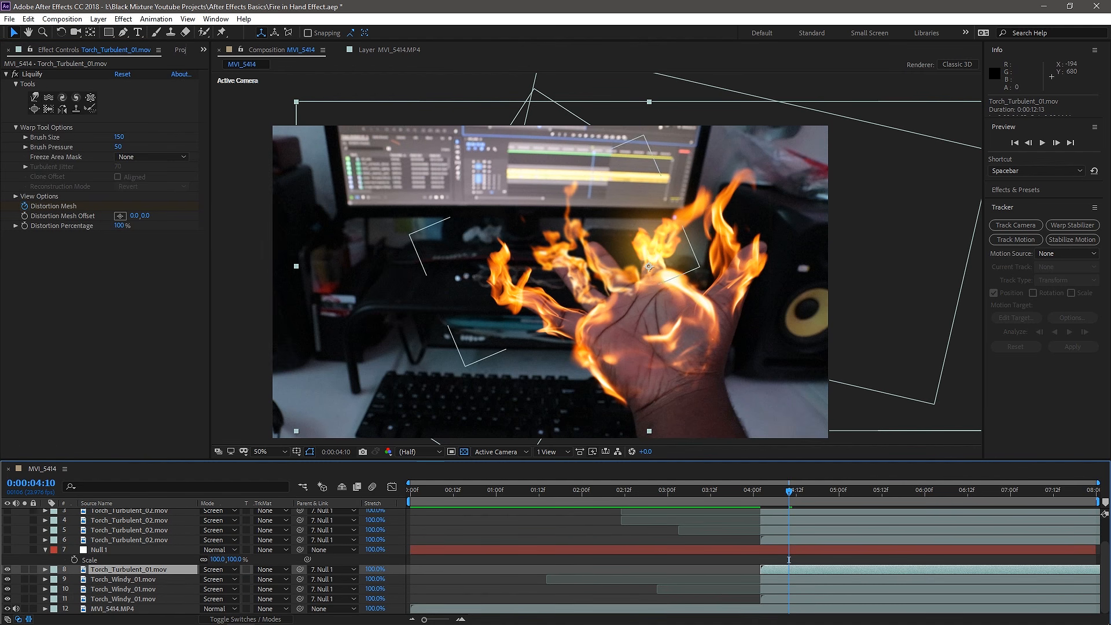
Delete the hidden Torch_Turbulent_02.mov layers above the null.
scroll(128, 570, "up", 1)
left_click(129, 570)
left_click(129, 540, "shift")
key("Delete")
Paste the two Glow effects onto the Torch_Turbulent_01.mov, remaining Torch_Windy_01.mov and both Torch_Windy_02.mov layers.
left_click(129, 563)
left_click(128, 582, "shift")
key("ctrl+v")
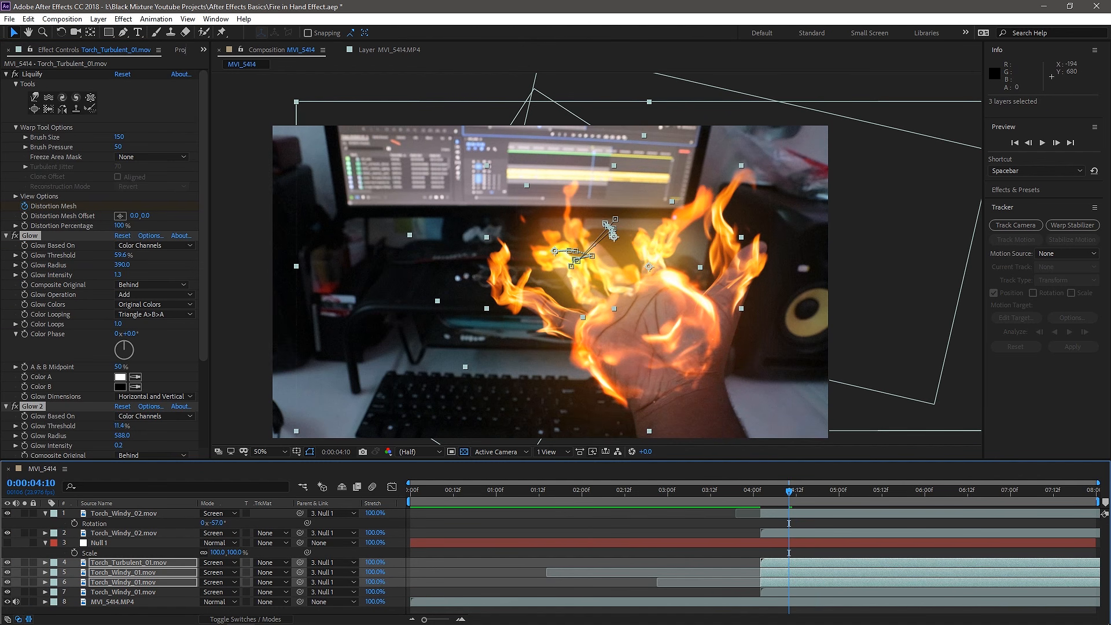
left_click(123, 533)
left_click(123, 513, "shift")
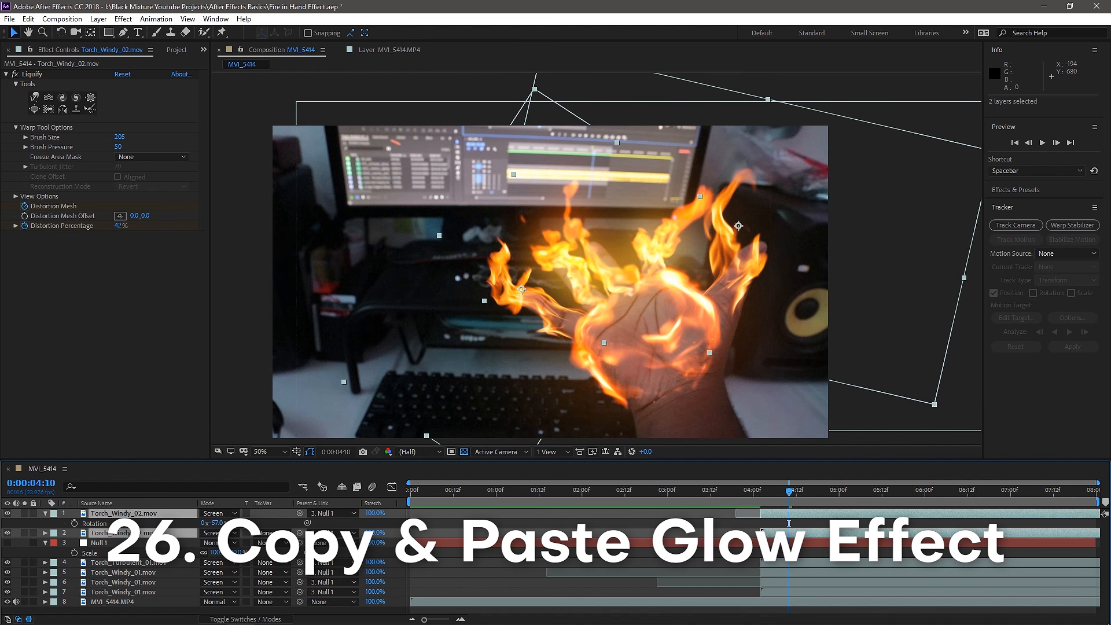
key("ctrl+v")
Preview the glowing flames over the moving hand from 0:00:04:10.
key("comma")
key("space")
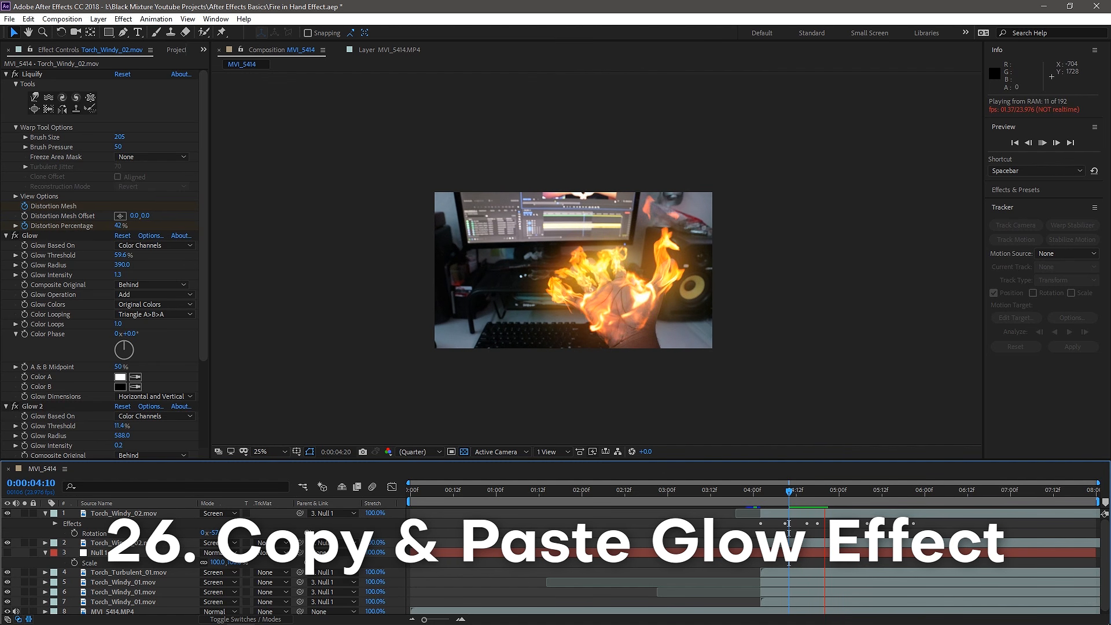
key("space")
Solo the MVI_5414.MP4 footage layer and duplicate it.
scroll(333, 561, "down", 1)
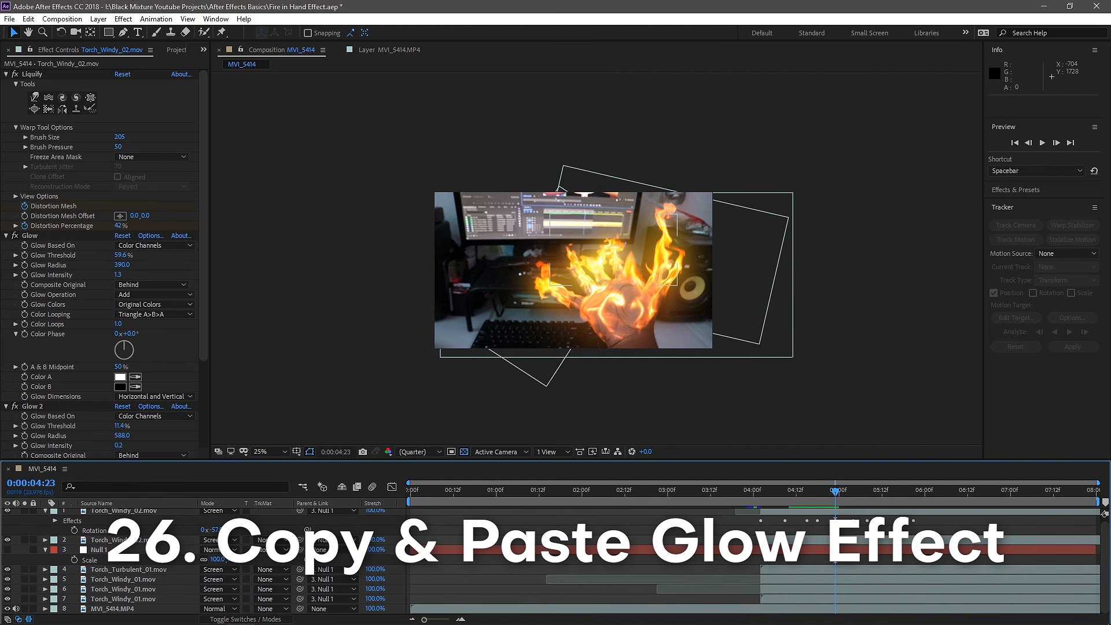
left_click(24, 608)
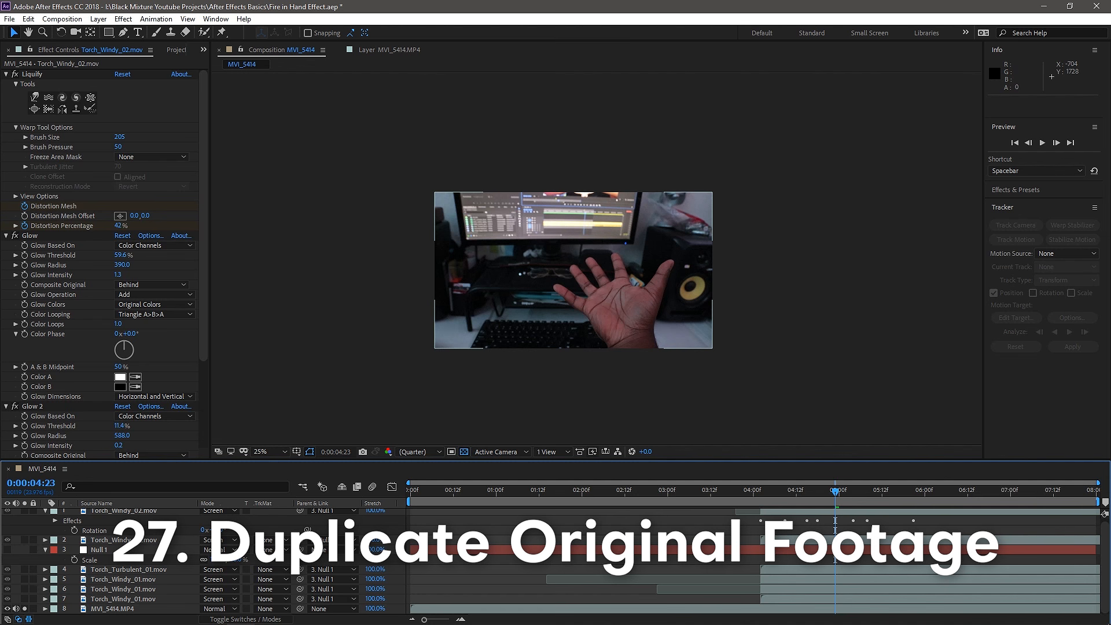
left_click(112, 608)
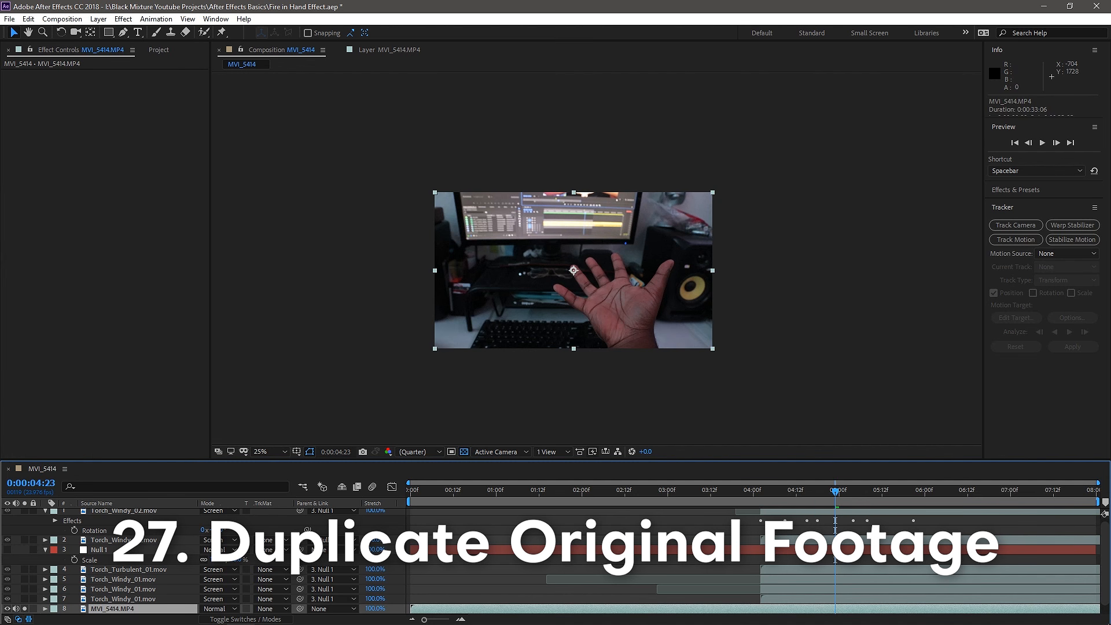
key("ctrl+d")
Start a Pen mask on the duplicated footage, tracing from the wrist along the palm edge, little finger and ring finger to the middle fingertip.
scroll(597, 259, "up", 3)
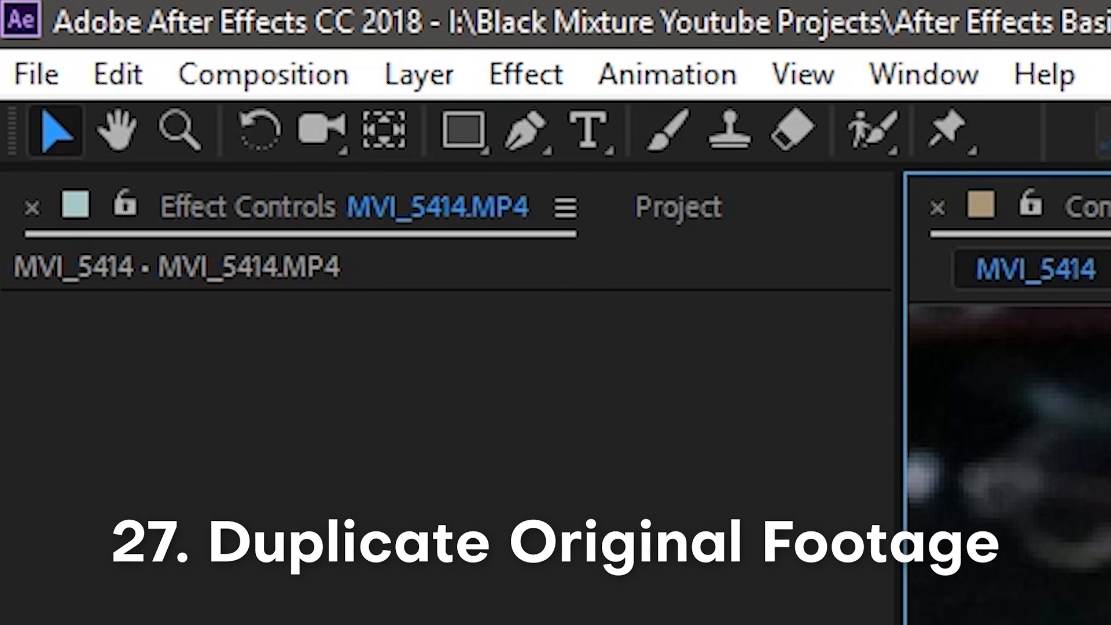
key("h")
key("v")
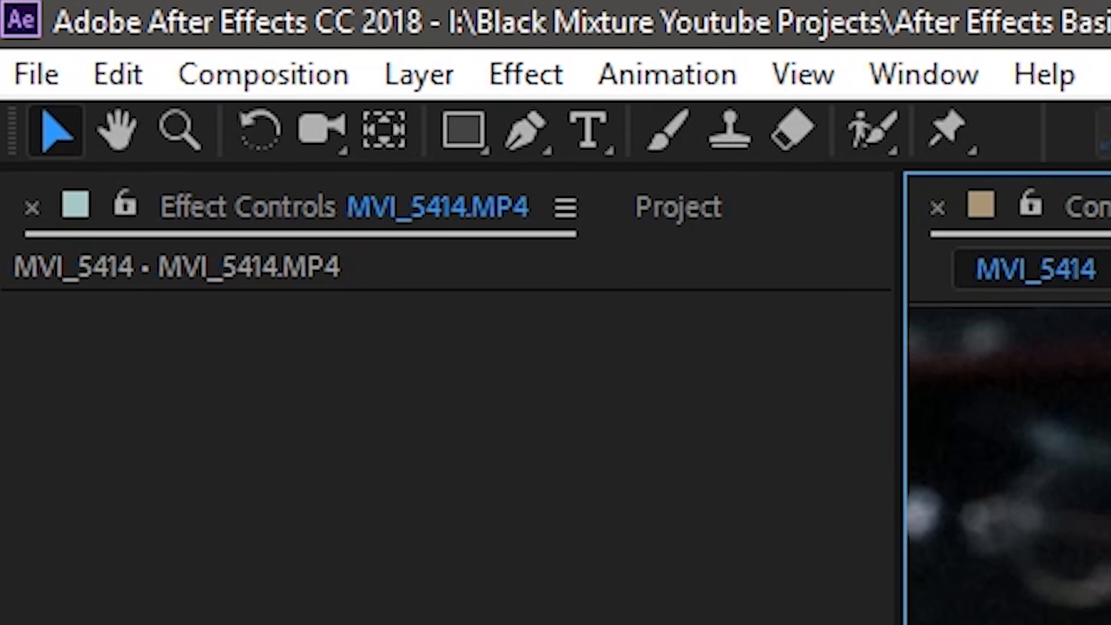
key("g")
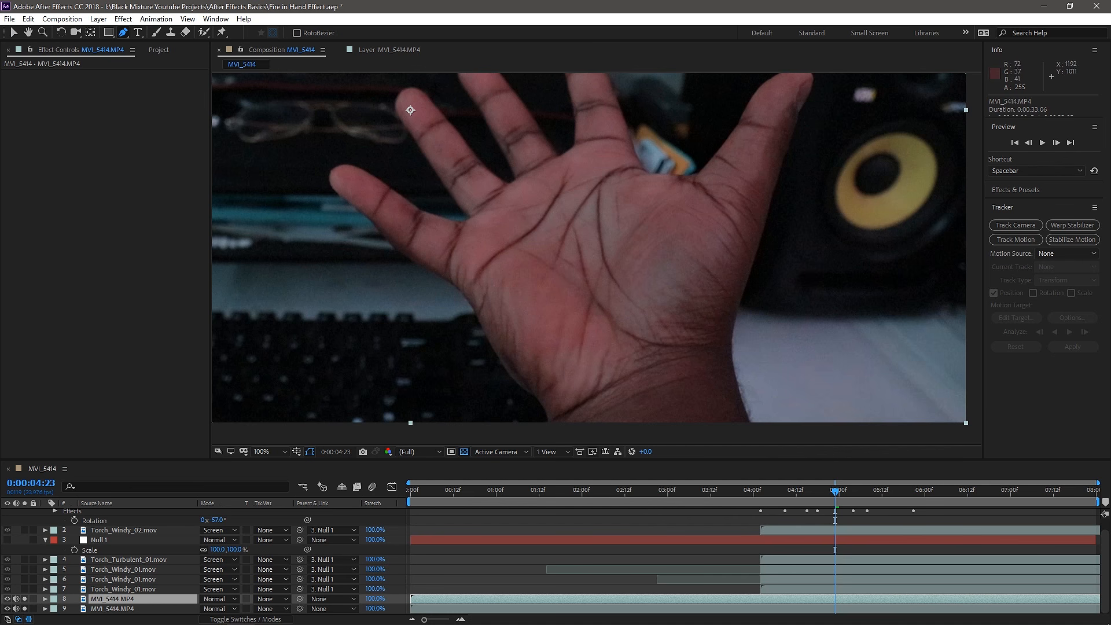
left_click_drag(468, 288, 475, 292)
left_click(553, 398)
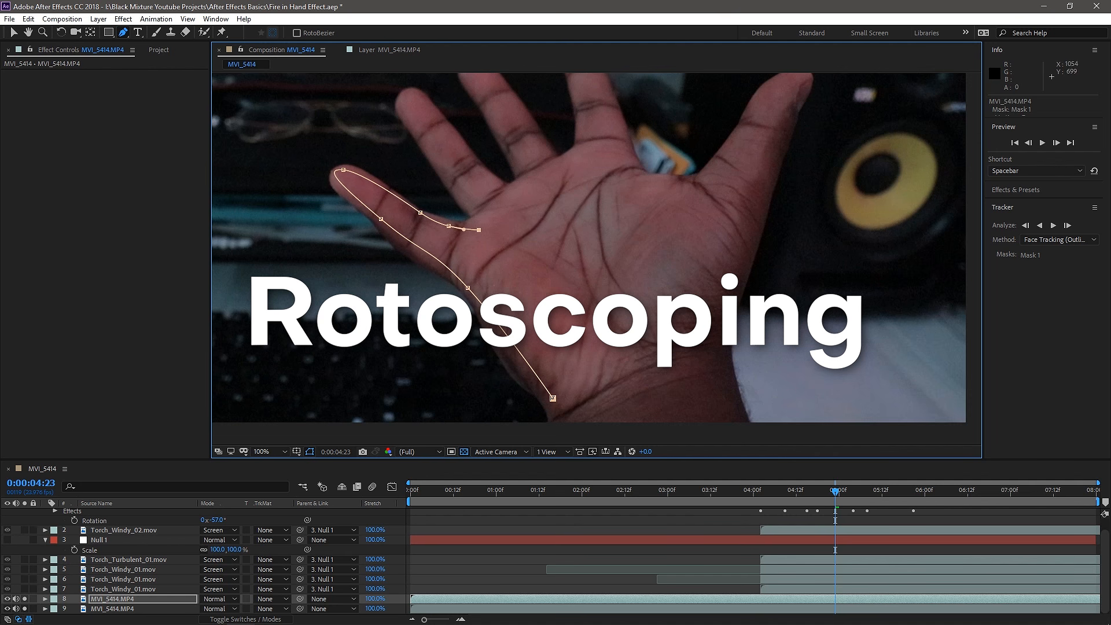
key("ctrl+z")
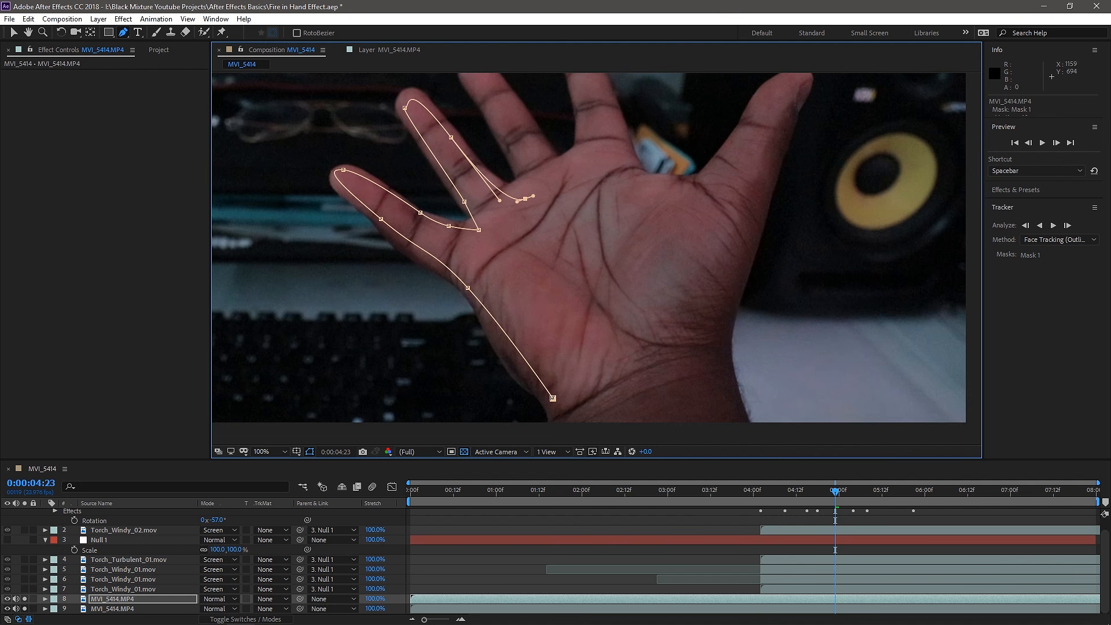
left_click_drag(469, 80, 493, 134)
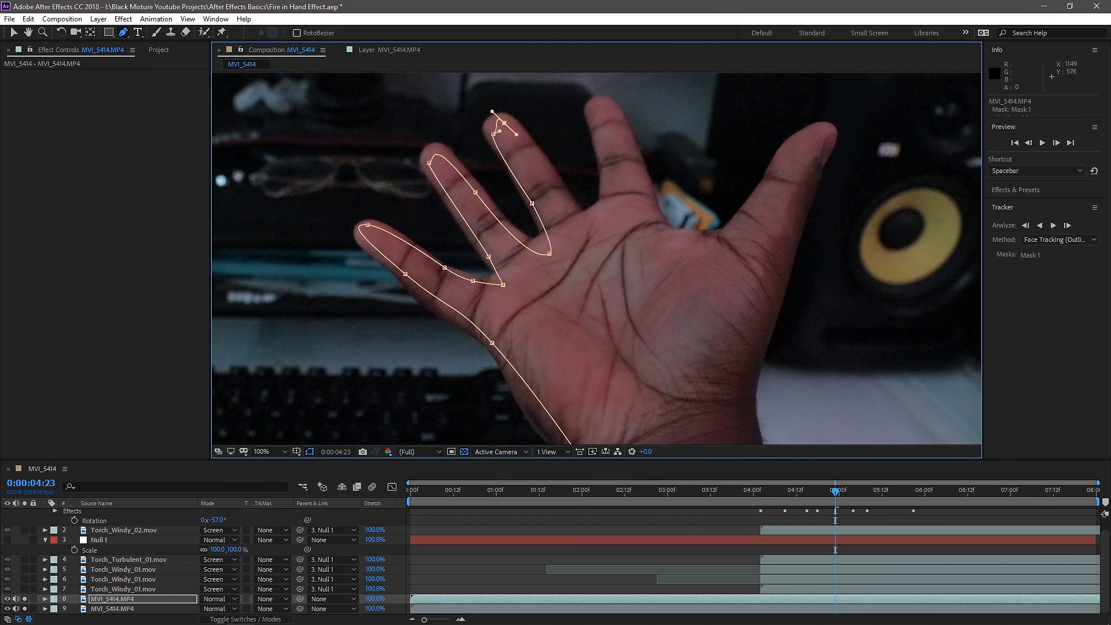
Continue the mask around the middle finger, index finger, thumb and palm, closing it at the wrist.
left_click_drag(569, 217, 577, 223)
left_click_drag(592, 115, 595, 107)
left_click_drag(623, 154, 673, 239)
left_click(707, 236)
left_click_drag(799, 138, 810, 135)
left_click(827, 127)
left_click_drag(792, 220, 780, 232)
left_click(727, 369)
key("ctrl+z")
left_click_drag(727, 369, 646, 290)
left_click_drag(590, 352, 550, 355)
left_click(545, 350)
scroll(617, 280, "down", 1)
left_click_drag(617, 280, 618, 294)
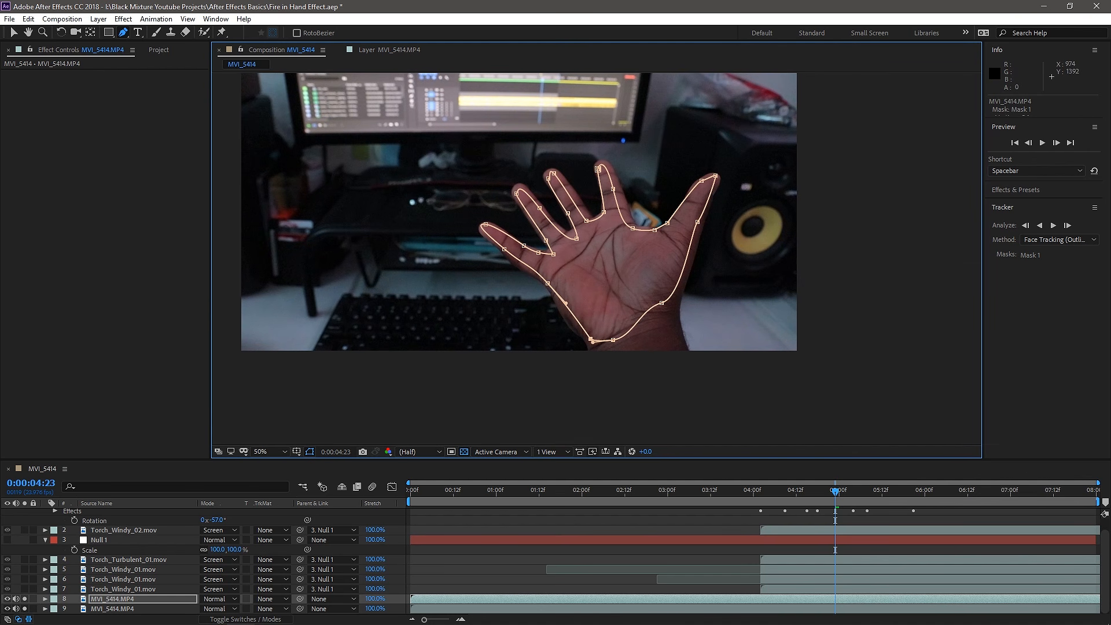
Set the masked footage layer's blending mode to Add and deselect its mask.
left_click(219, 599)
left_click(231, 209)
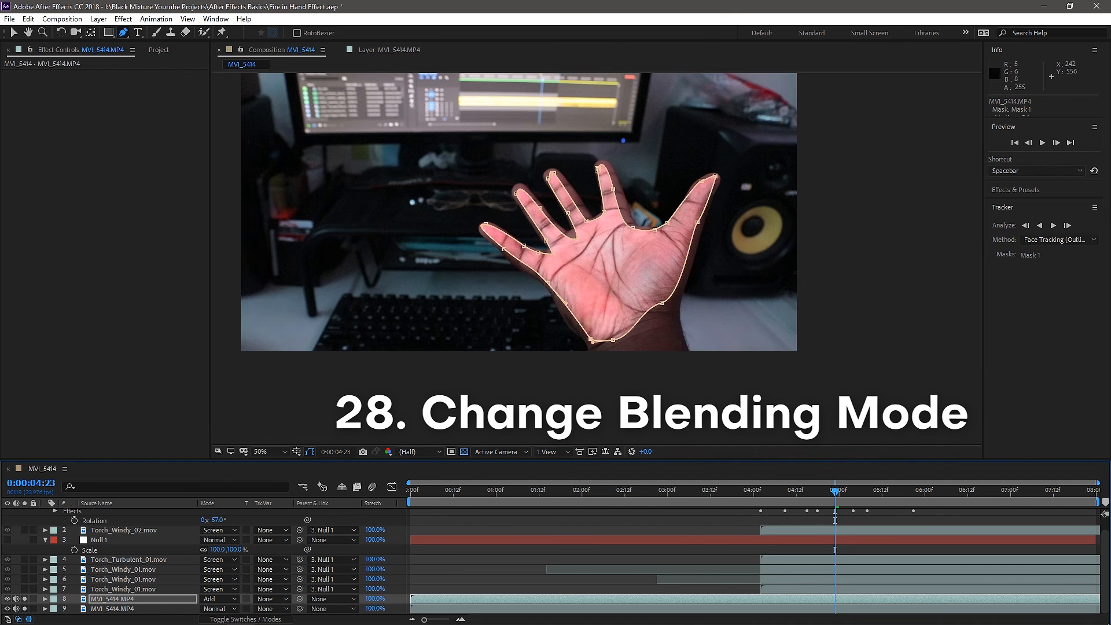
key("v")
left_click(520, 195)
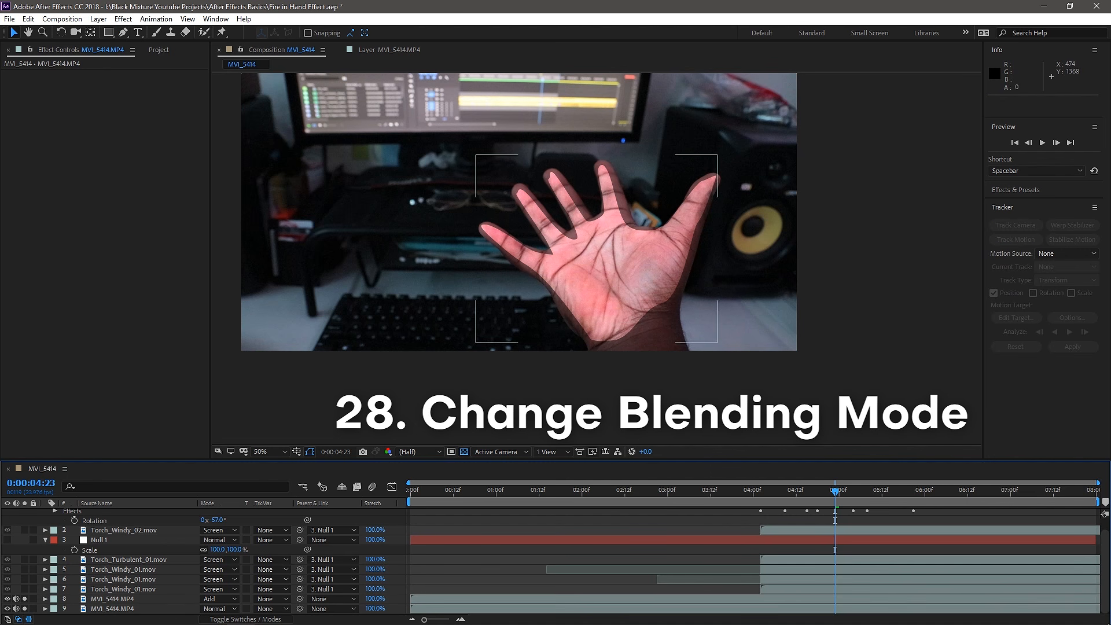
Show the properties of the hand mask and set its feather to 34 pixels.
key("m")
key("F2")
key("m")
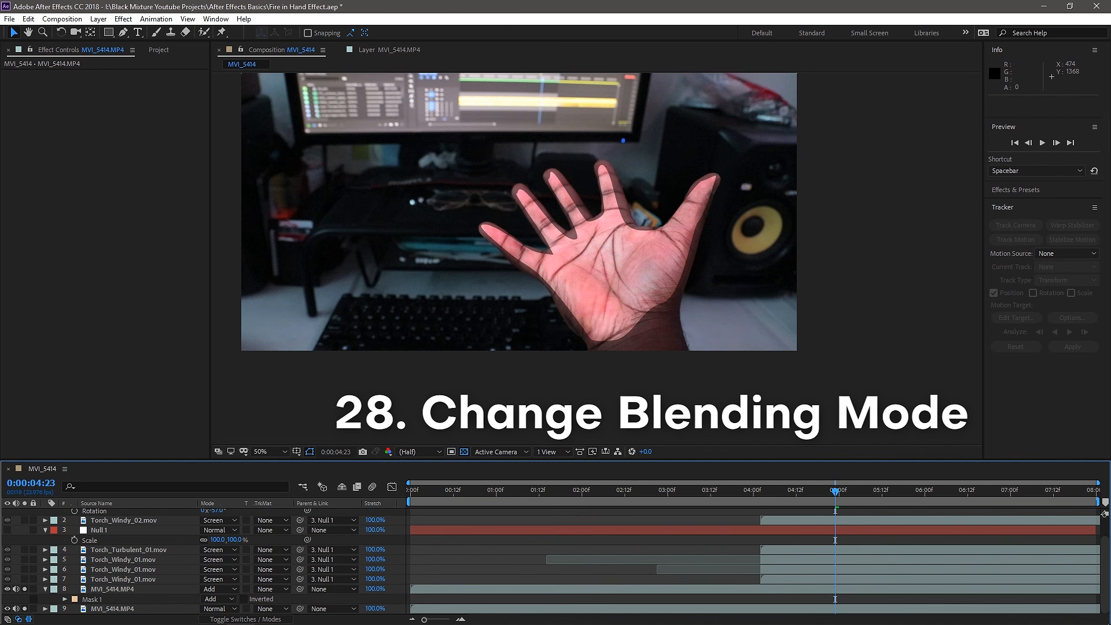
key("m")
key("m")
scroll(556, 561, "down", 1)
mouse_move(215, 580)
left_mouse_down()
mouse_move(254, 579)
mouse_move(235, 580)
left_mouse_up()
key("F2")
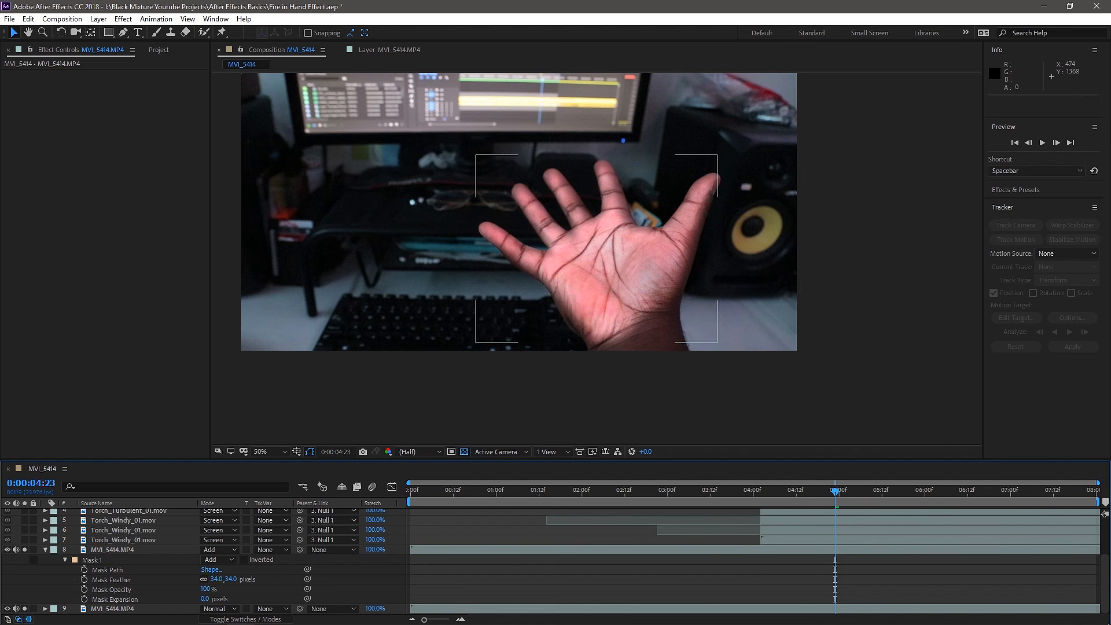
Create a new composition-size dark gray solid, 1920 by 1080 px.
right_click(405, 467)
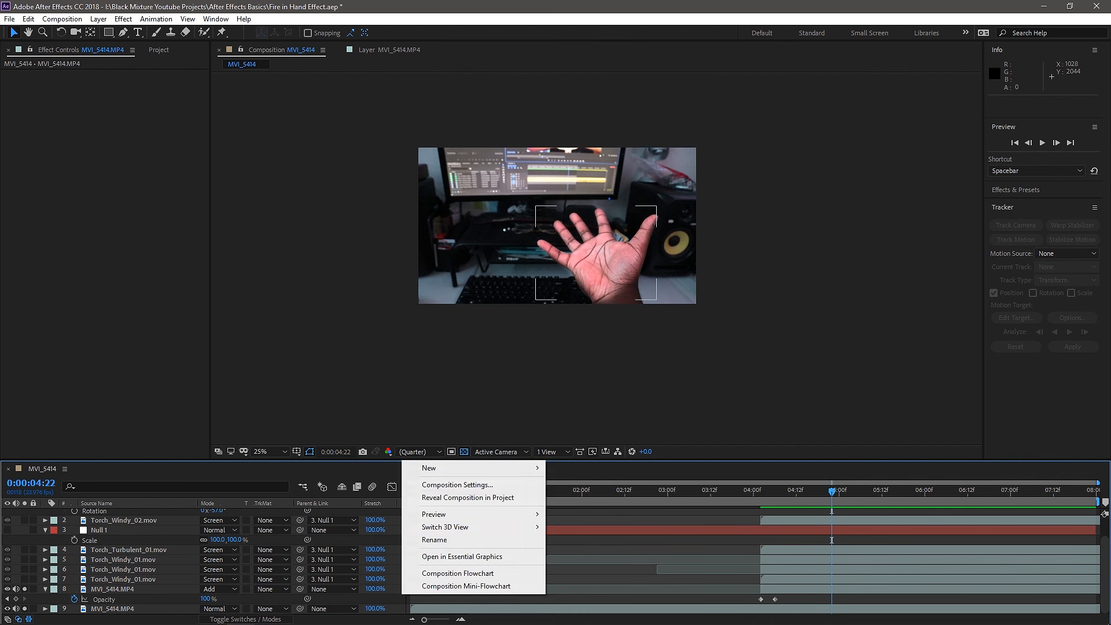
mouse_move(463, 467)
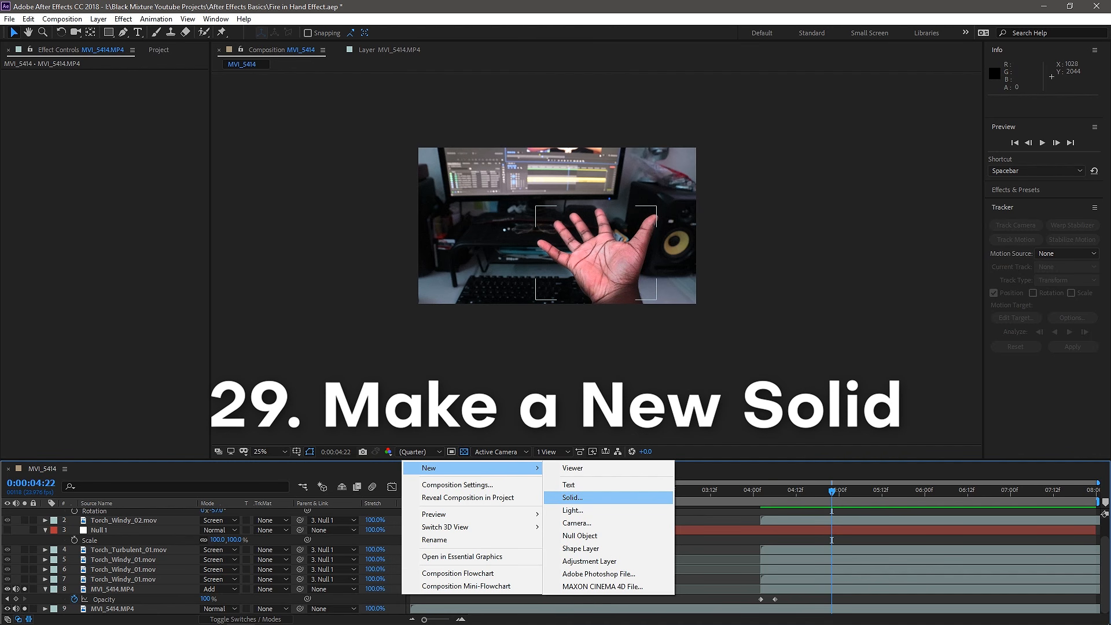
left_click(572, 497)
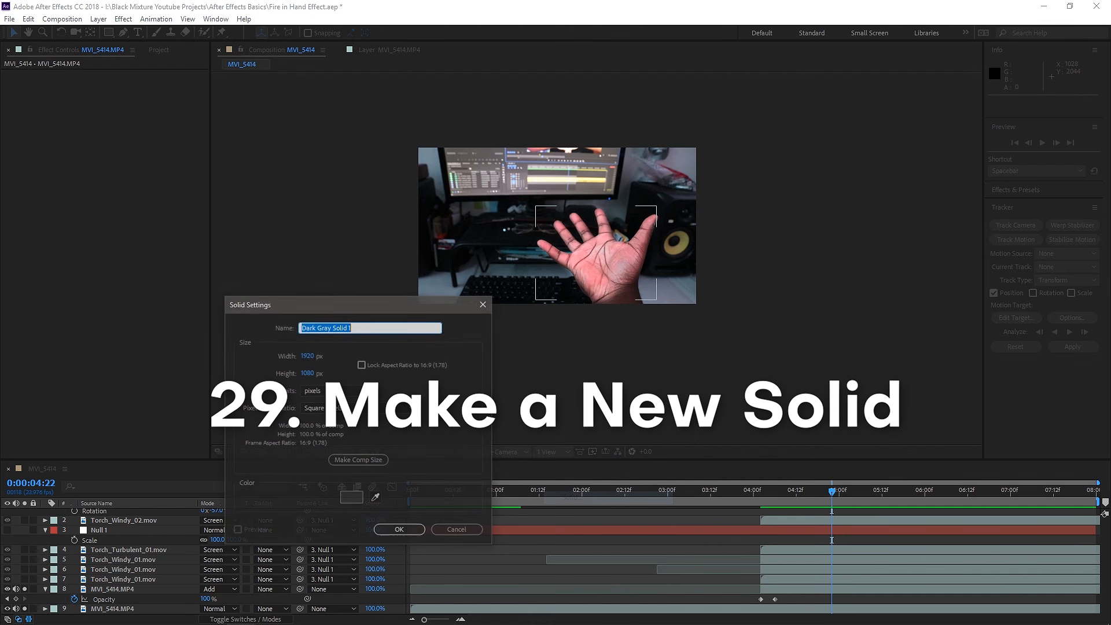
left_click(358, 460)
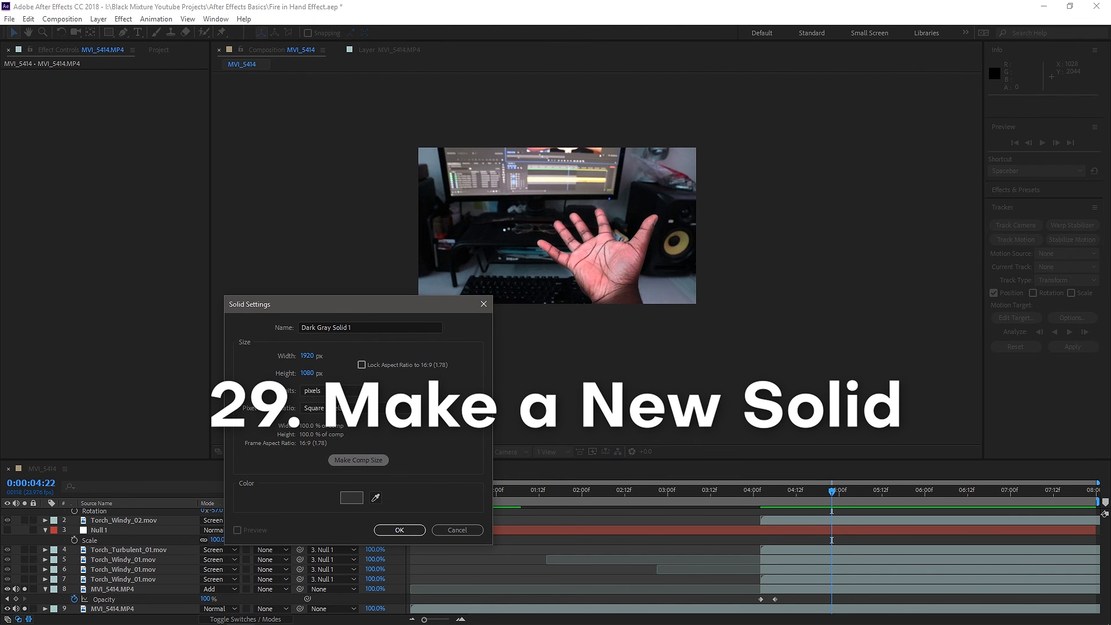
key("Return")
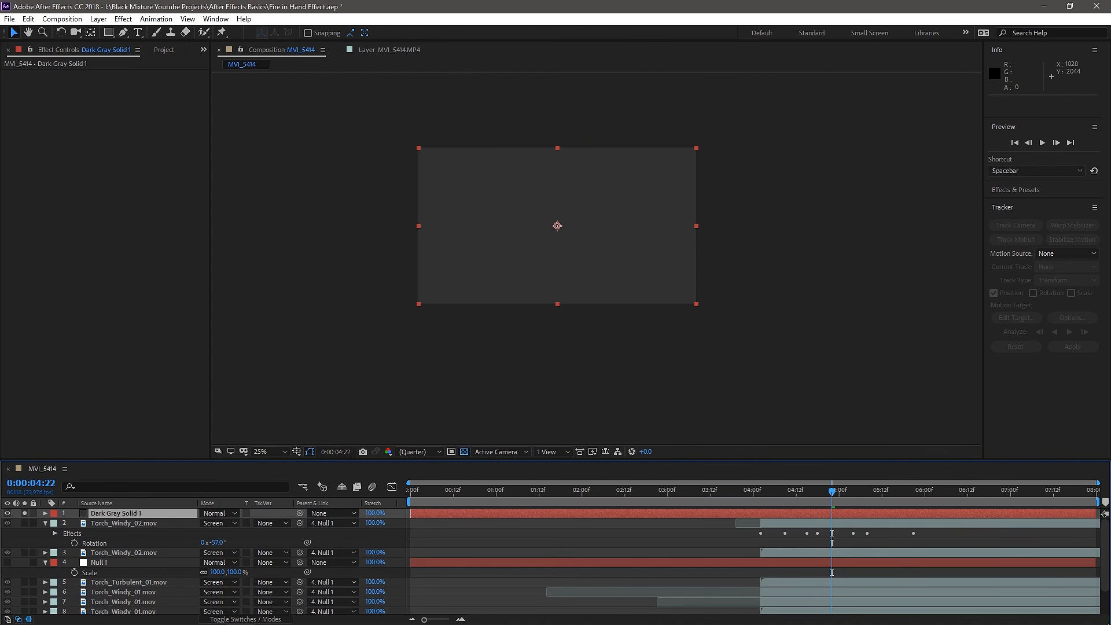
Copy Mask 1 from the masked hand footage onto Dark Gray Solid 1 and move the solid directly above that footage layer.
scroll(139, 565, "down", 3)
left_click(112, 589)
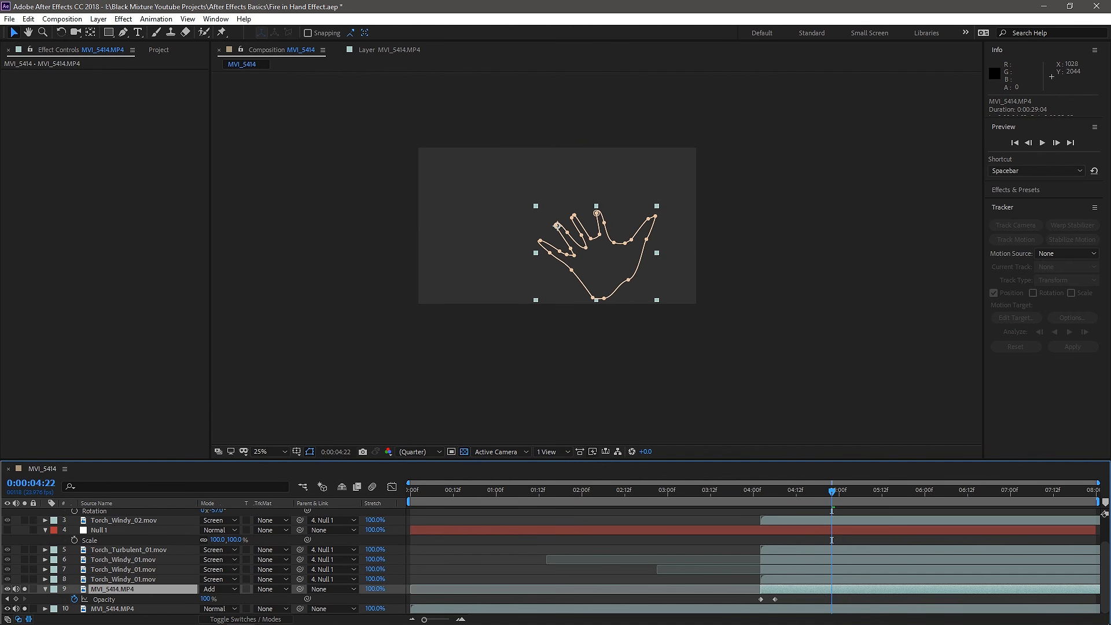
key("m")
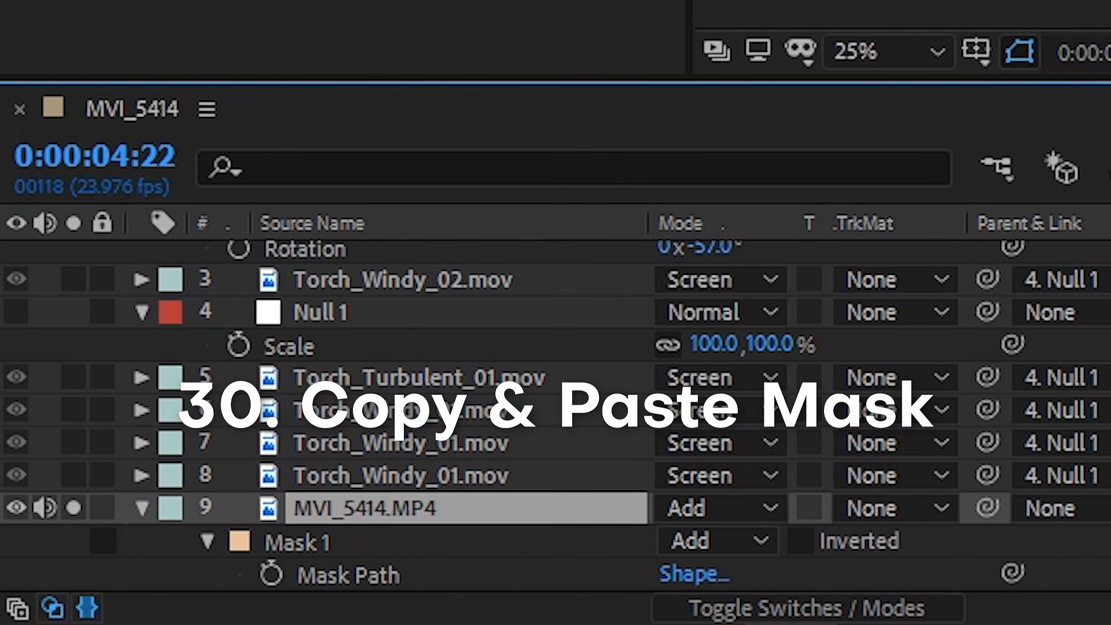
left_click(297, 542)
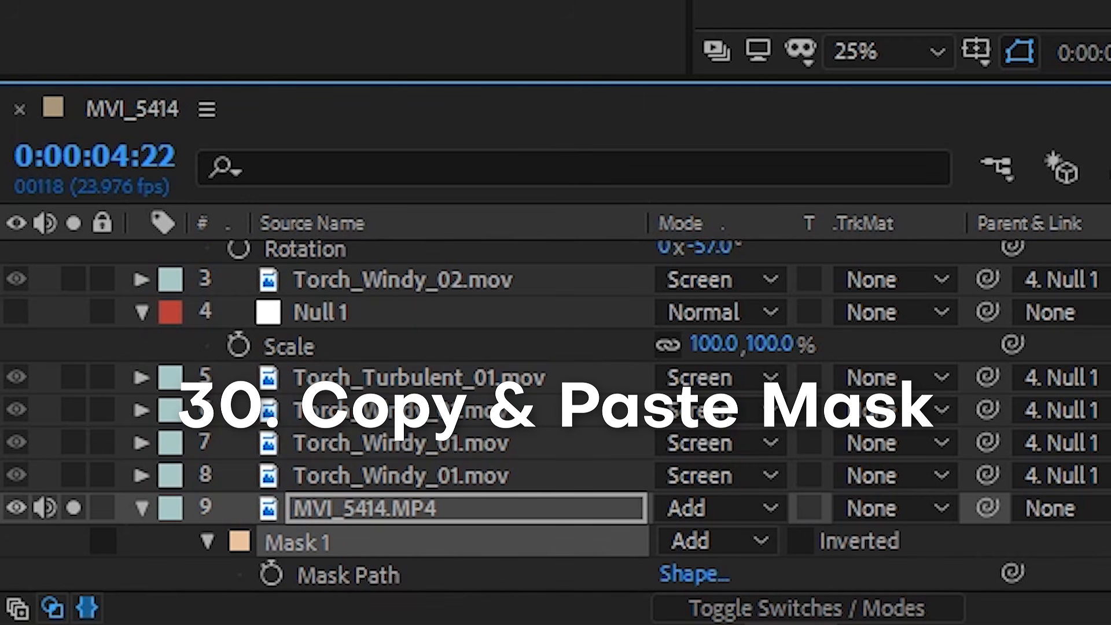
scroll(405, 411, "up", 3)
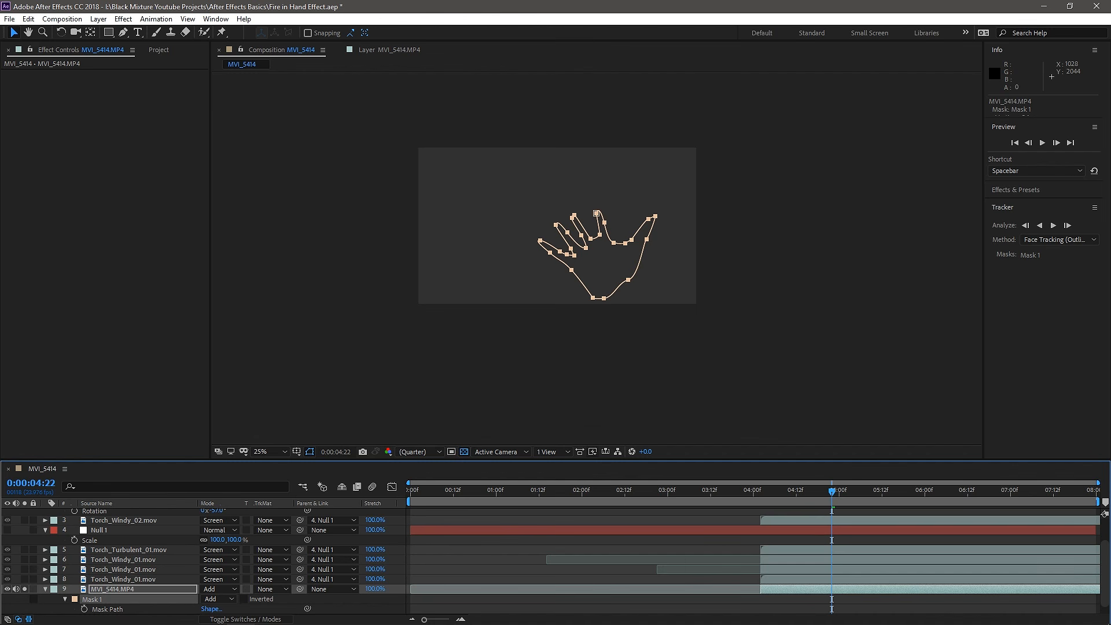
scroll(405, 411, "up", 3)
left_click(116, 512)
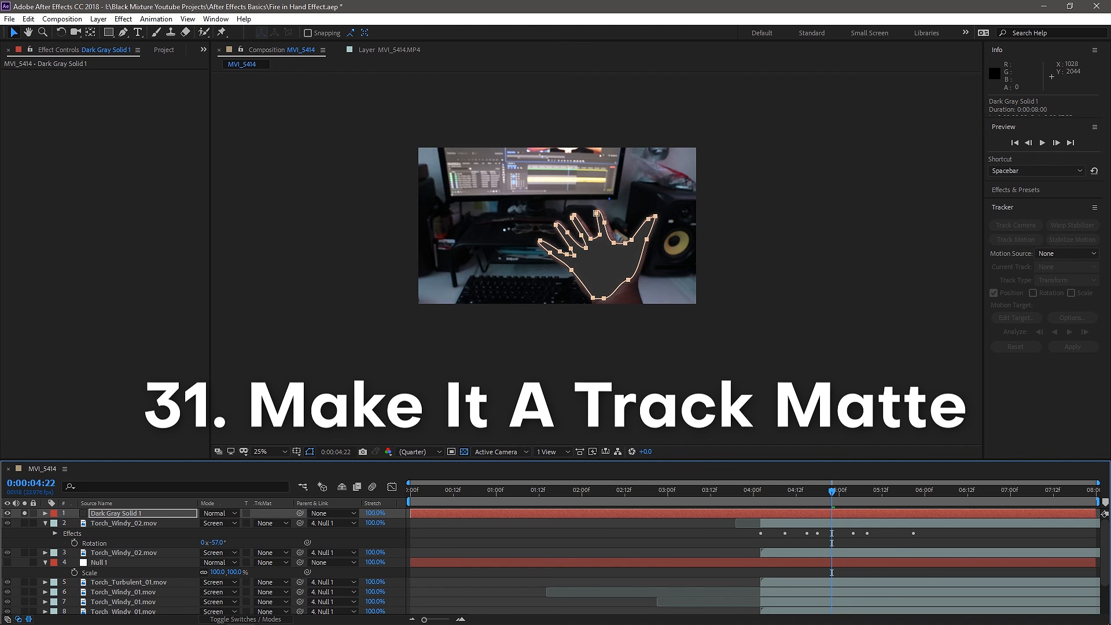
left_click_drag(116, 512, 128, 575)
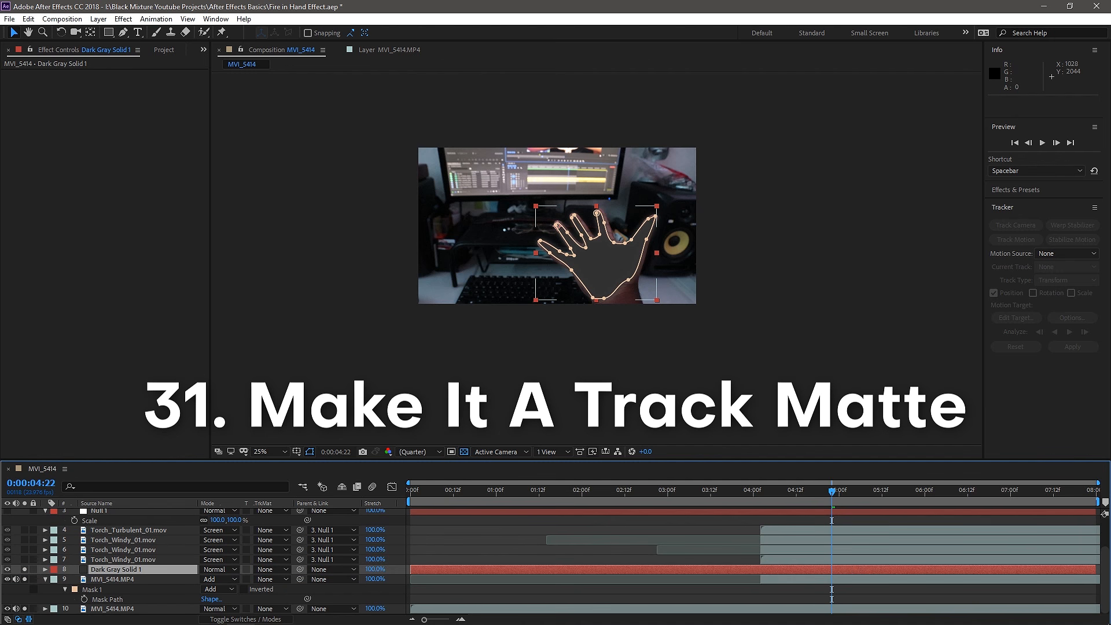
Set the masked footage's Mask 1 mode to None and its track matte to Alpha, using the solid above as the matte.
left_click(93, 590)
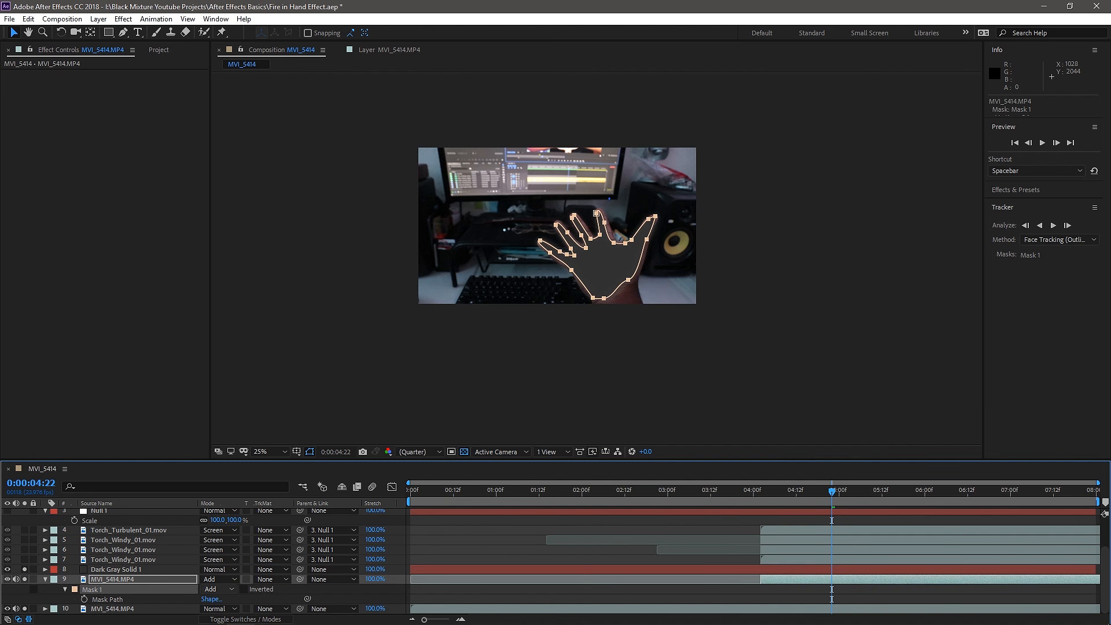
left_click(220, 590)
left_click(220, 500)
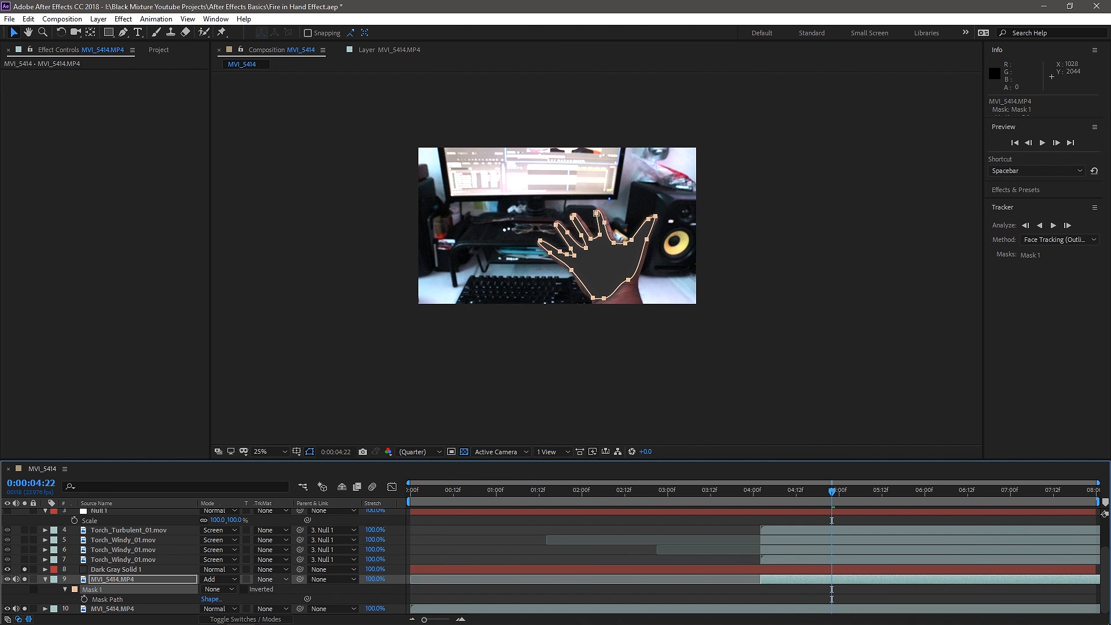
left_click(269, 579)
left_click(278, 529)
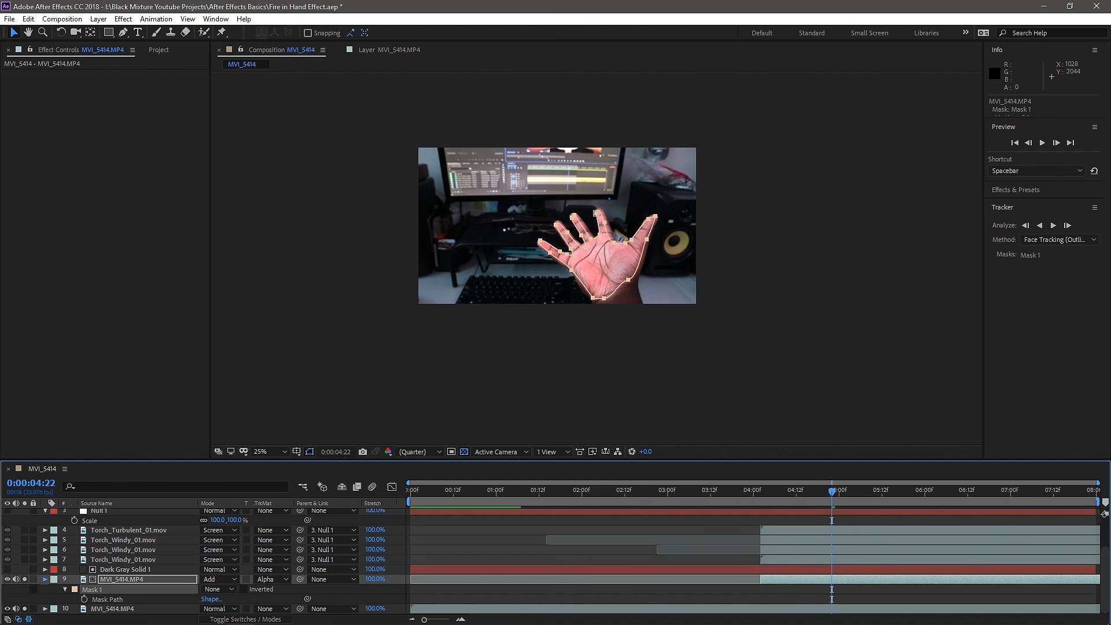
left_click(45, 580)
left_click(8, 599)
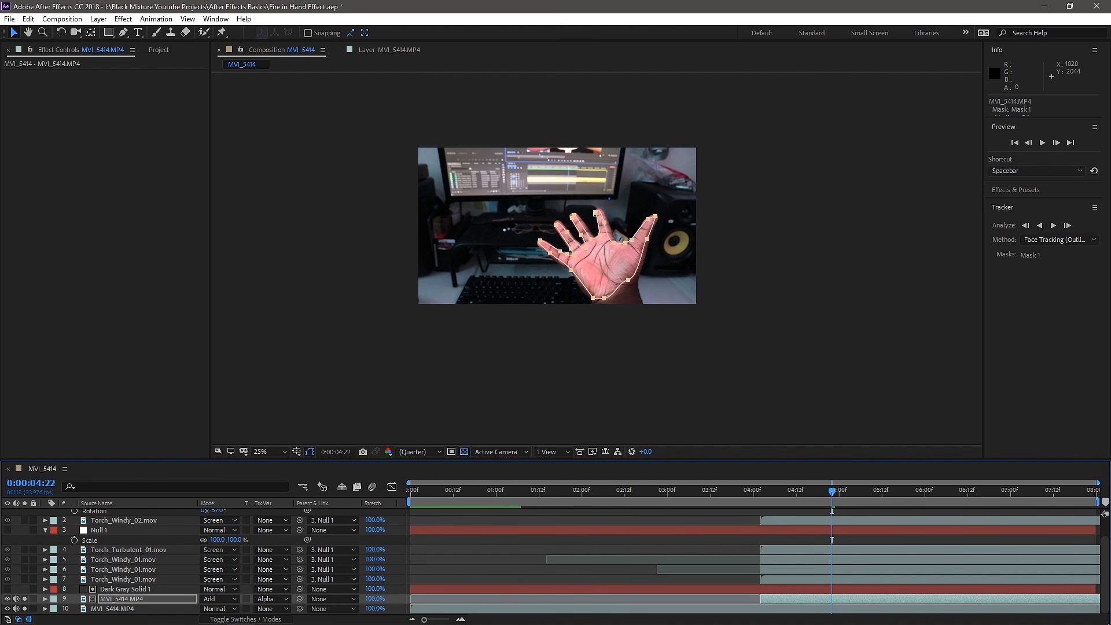
left_click(8, 598)
key("ctrl+shift+a")
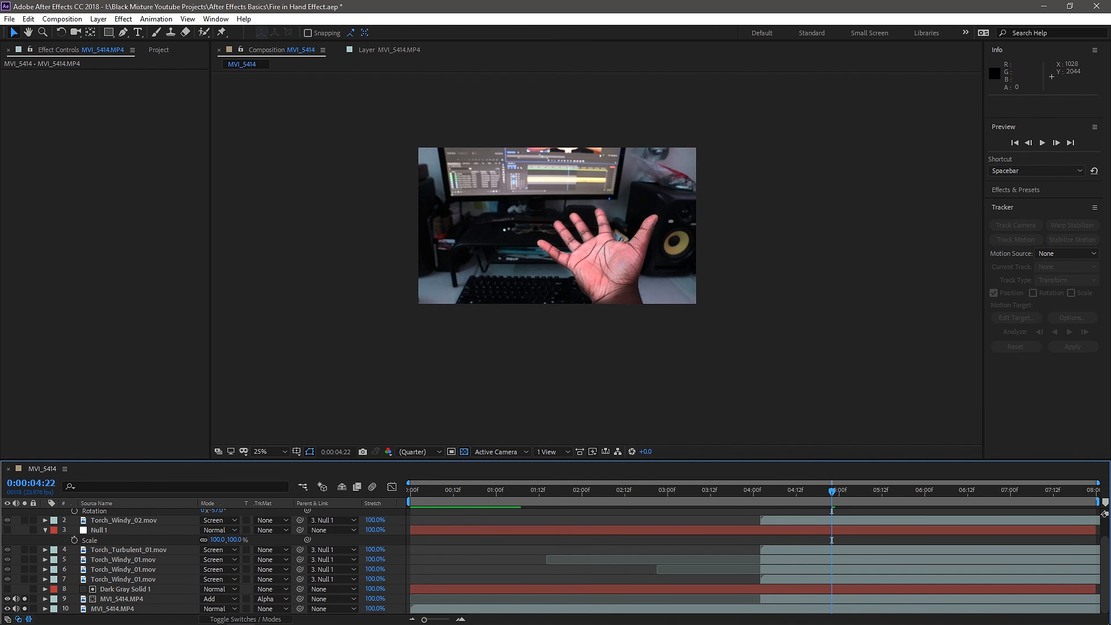
Step through the frames up to 0:00:04:15 to check how the matted lighting fits the moving hand.
left_click_drag(831, 491, 754, 491)
key("Page_Down")
key("Page_Down")
key("Page_Down")
key("Page_Down")
key("Page_Down")
key("Page_Down")
key("Page_Down")
key("Page_Down")
key("Page_Down")
key("Page_Down")
key("Page_Down")
key("Page_Down")
key("Page_Down")
key("Page_Down")
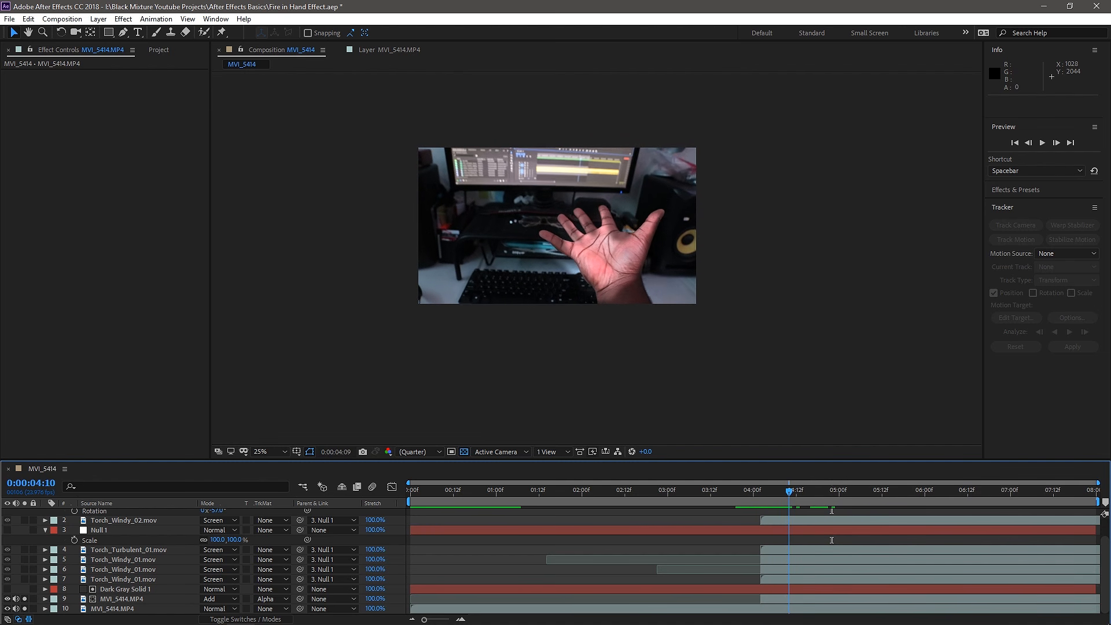
key("Page_Down")
Try the Normal blending mode on the matted footage layer and undo it.
left_click(218, 599)
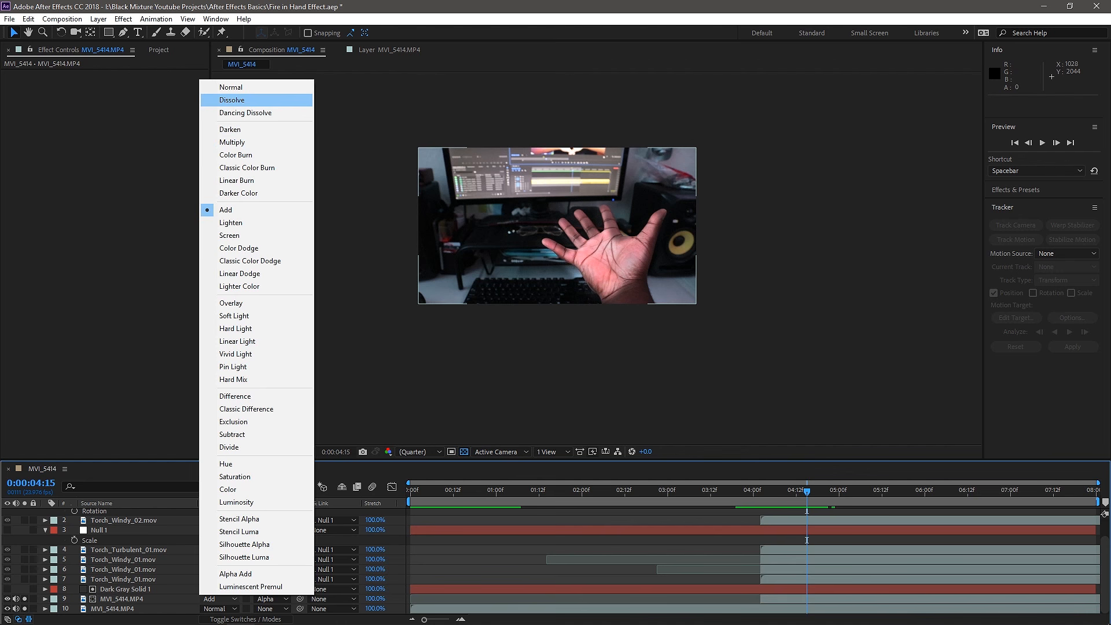
left_click(231, 87)
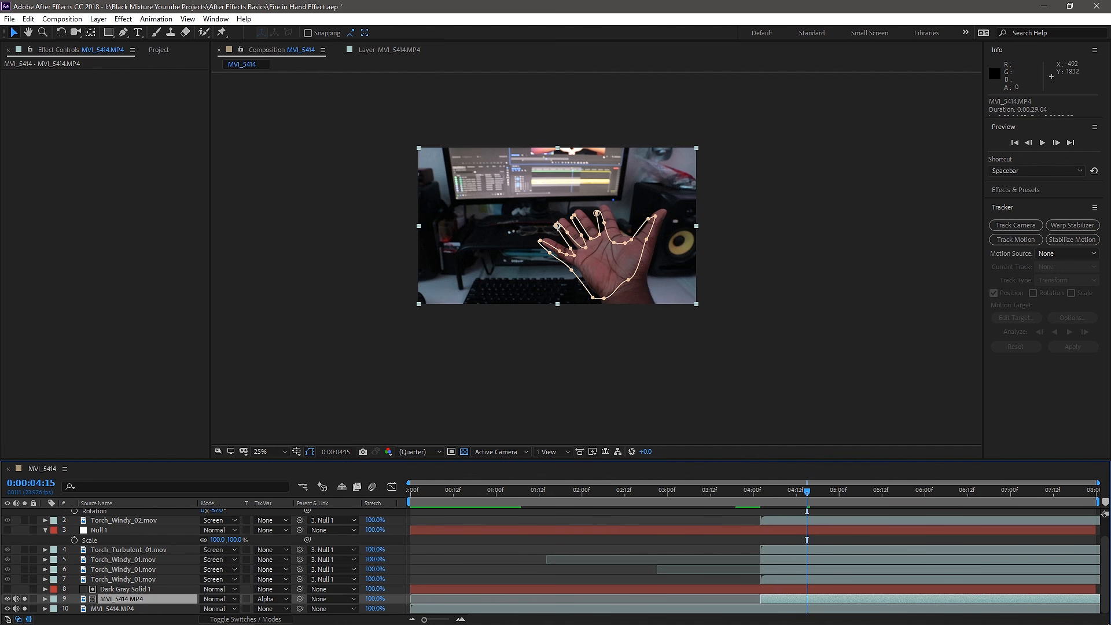
key("ctrl+z")
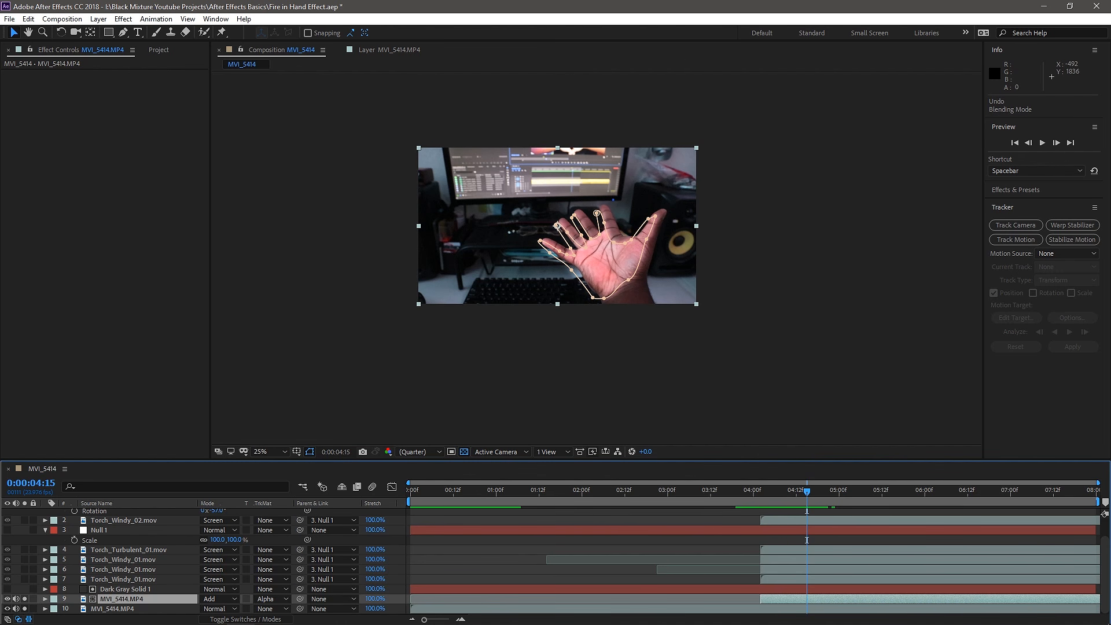
Step backward and forward through the frames, ending at 0:00:04:21, to compare the matte's position with the hand's movement.
key("Page_Up")
key("Page_Up")
key("Page_Up")
key("Page_Up")
key("Page_Up")
key("Page_Up")
key("Page_Up")
key("Page_Up")
key("Page_Up")
key("Page_Up")
key("Page_Up")
key("Page_Up")
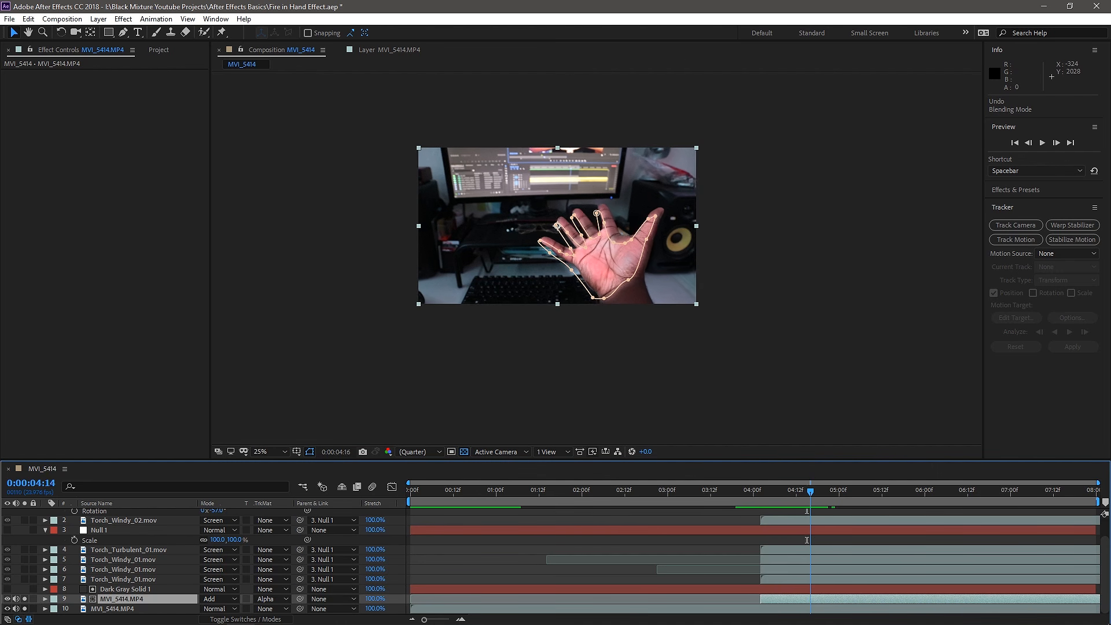
key("Page_Down")
key("Page_Down")
key("Page_Down")
key("Page_Down")
key("Page_Down")
key("Page_Down")
key("Page_Down")
key("Page_Down")
key("Page_Down")
key("Page_Down")
key("Page_Down")
key("Page_Down")
key("Page_Down")
key("Page_Down")
key("Page_Down")
key("Page_Down")
key("Page_Down")
key("Page_Down")
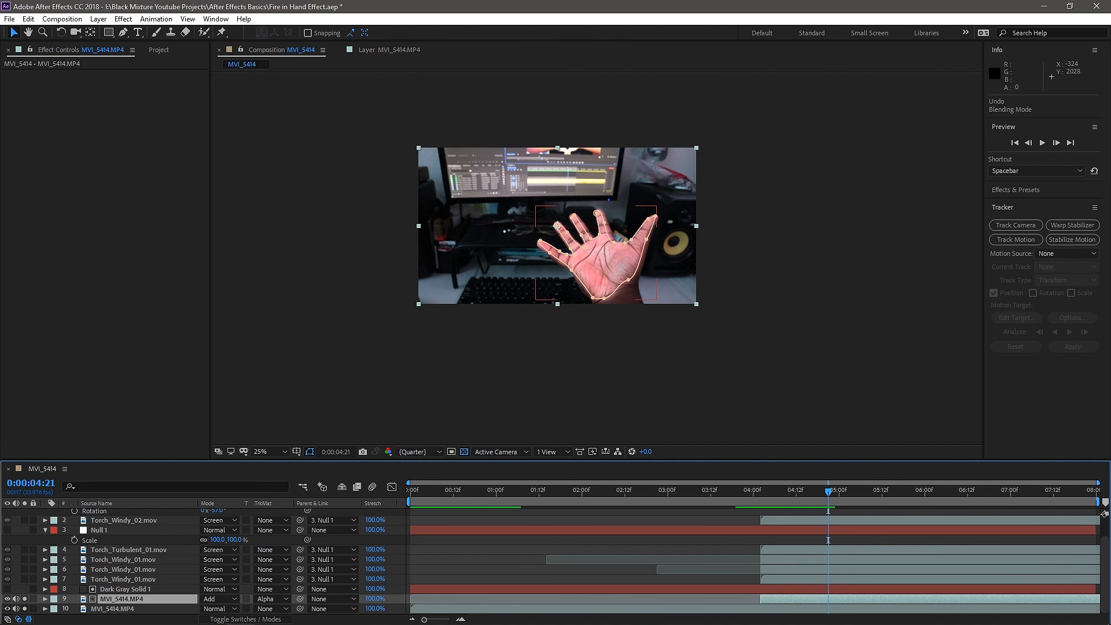
Parent the Dark Gray Solid 1 matte layer to Null 1.
key("ctrl+Up")
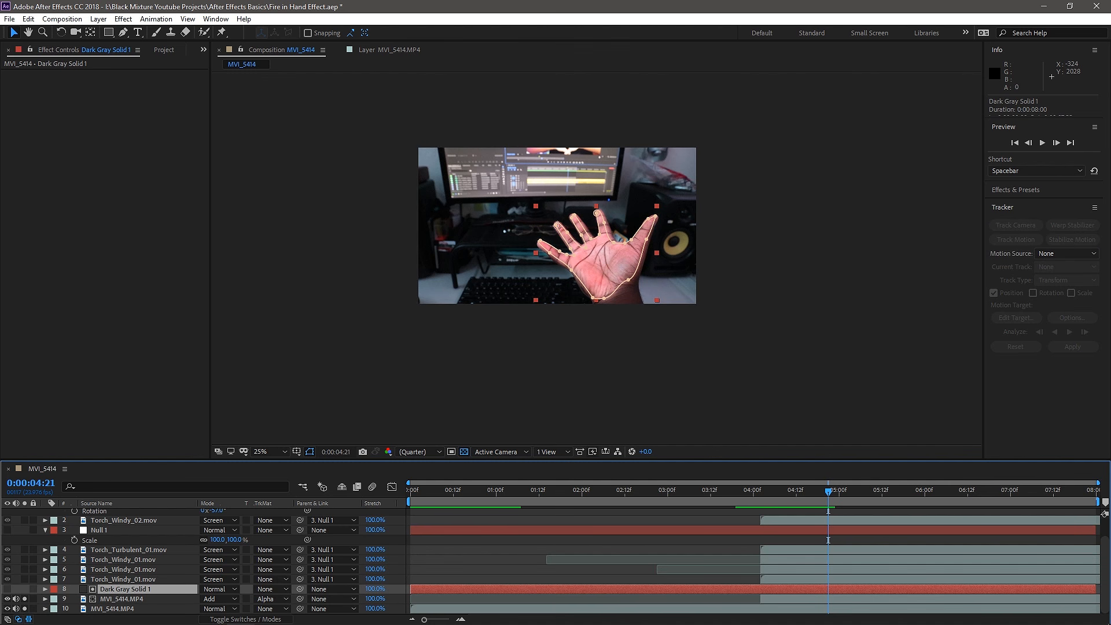
left_click_drag(299, 589, 149, 520)
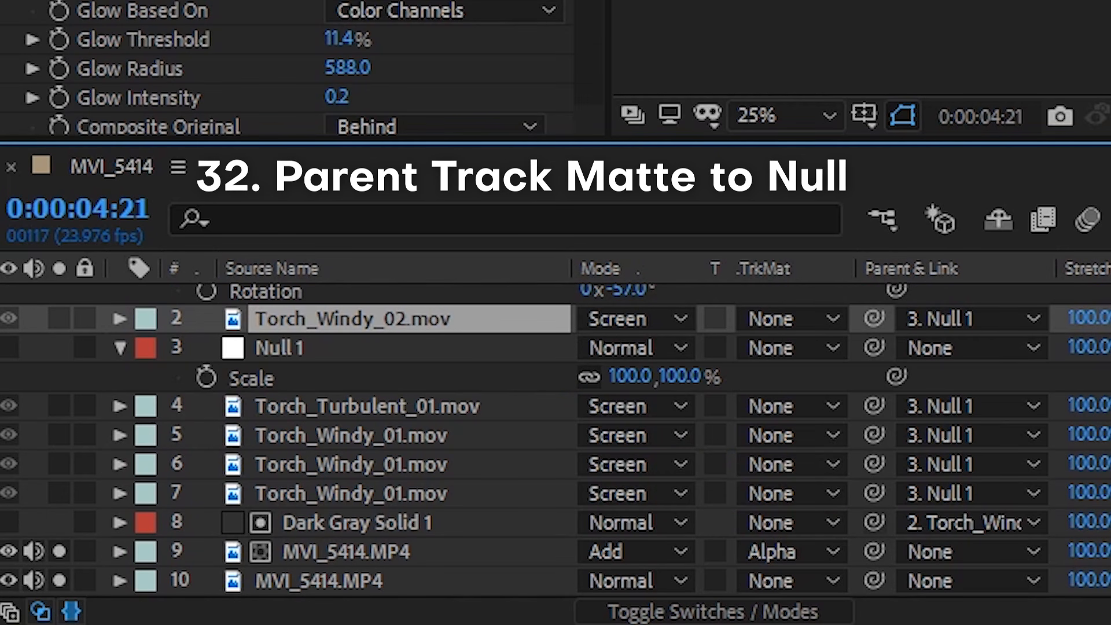
left_click_drag(874, 522, 365, 347)
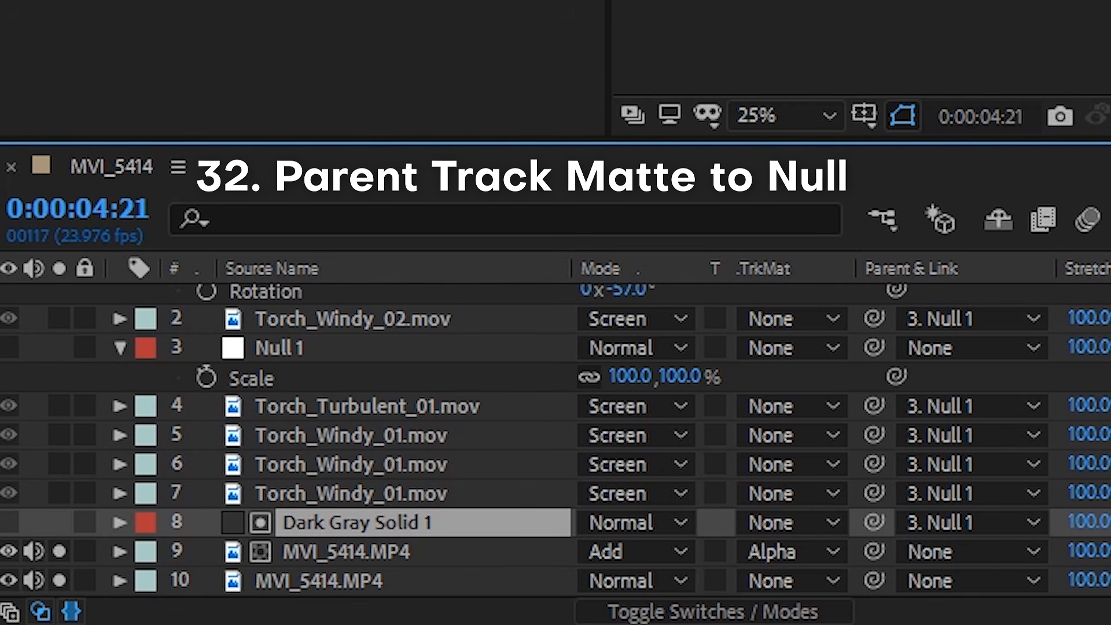
Step through the frames and play a preview to check how the parented matte follows the hand.
key("Page_Up")
key("Page_Up")
key("Page_Up")
key("Page_Up")
key("Page_Up")
key("Page_Up")
key("Page_Up")
key("Page_Up")
key("Page_Up")
key("Page_Up")
key("Page_Up")
key("Page_Up")
key("Page_Up")
key("Page_Up")
key("Page_Up")
key("Page_Up")
key("Page_Up")
key("Page_Up")
key("Page_Up")
key("Page_Up")
key("space")
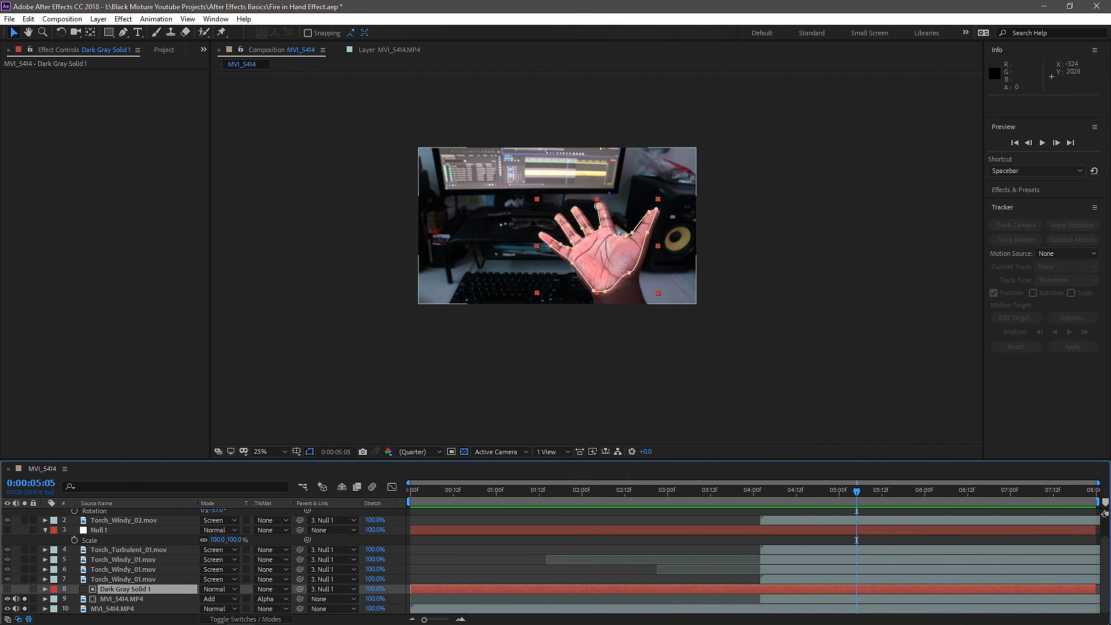
key("space")
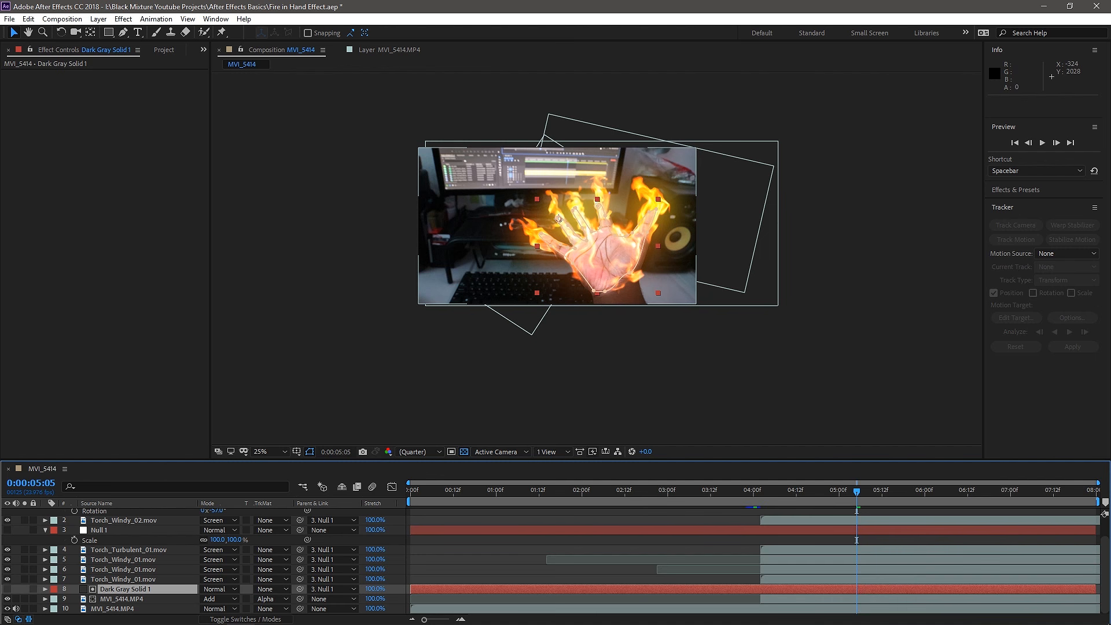
Apply a Curves effect to the matted MVI_5414.MP4 layer, shape its RGB curve into an S, and preview the result.
key("ctrl+shift+a")
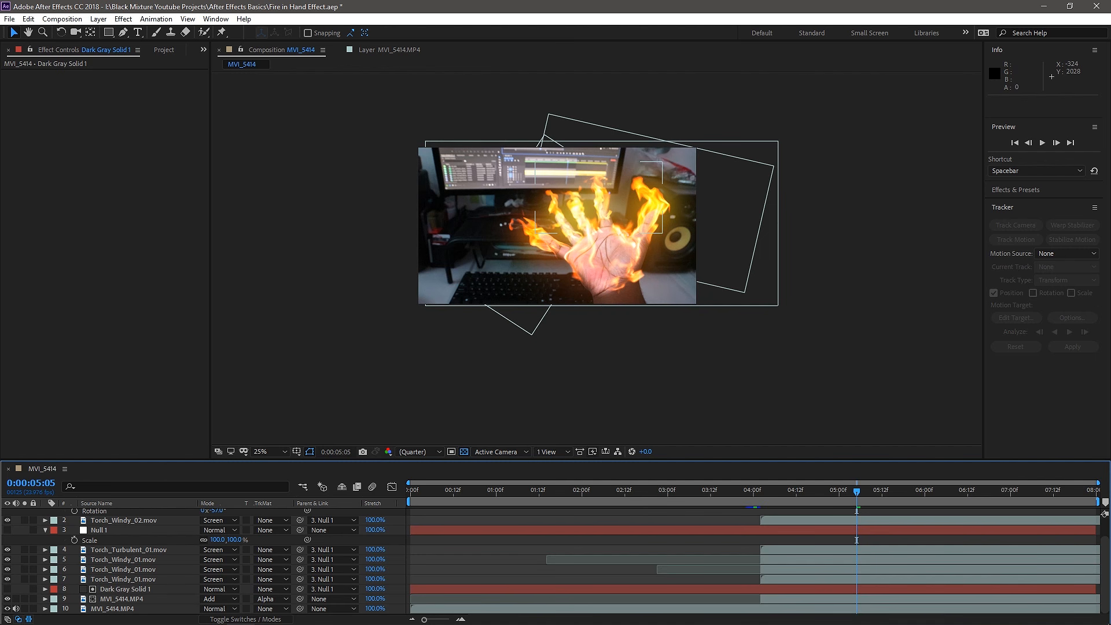
left_click(122, 599)
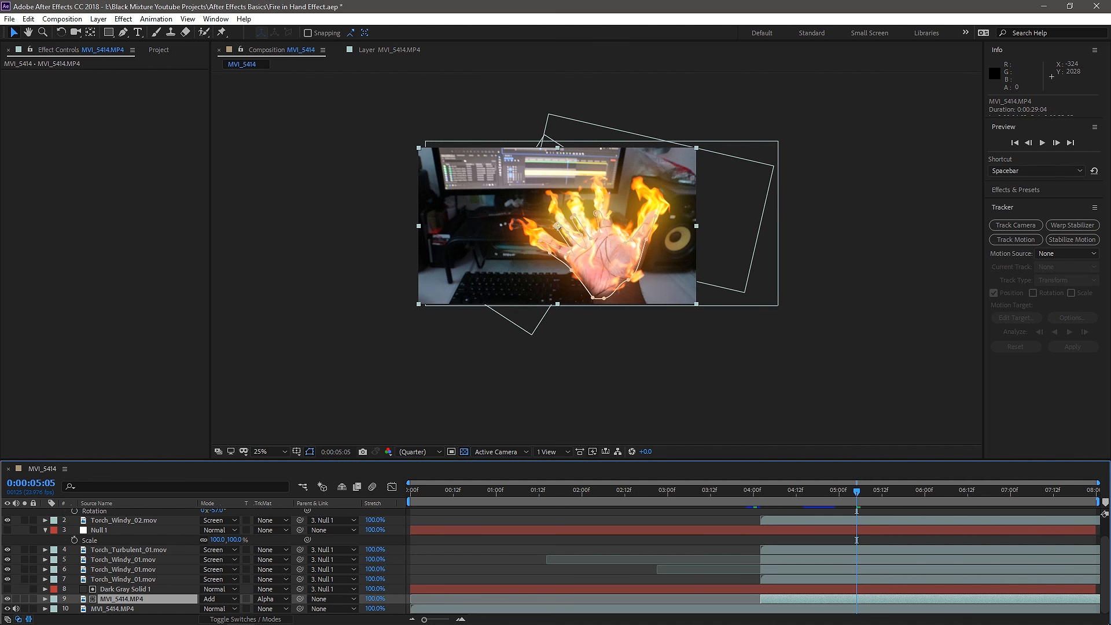
key("F2")
left_click(145, 599)
key("ctrl+space")
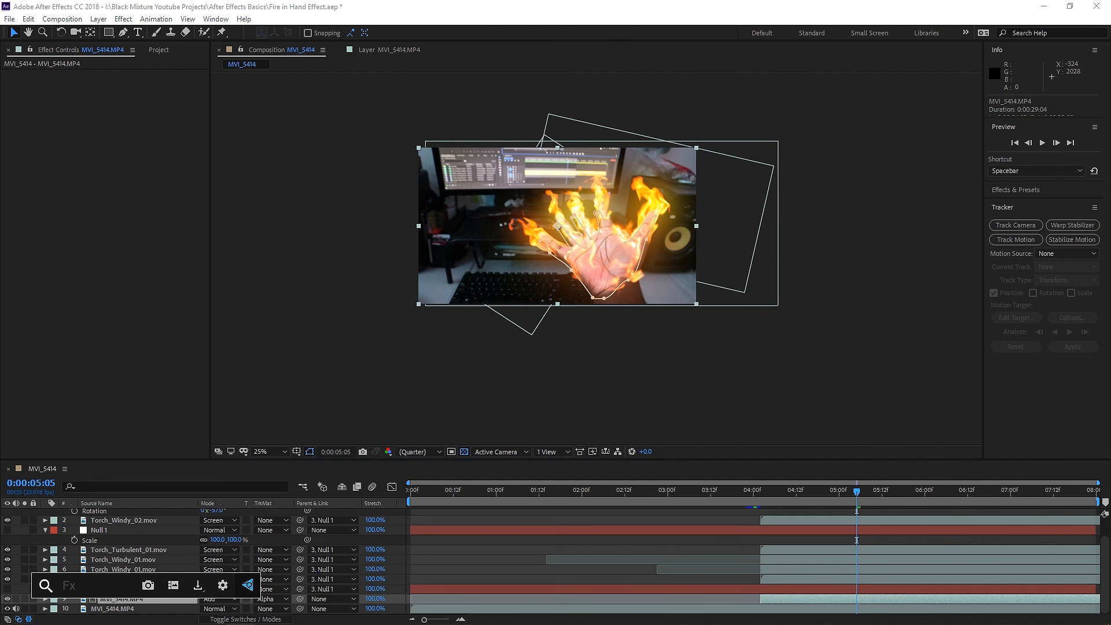
type("curves")
key("Return")
left_click_drag(115, 174, 115, 145)
left_click_drag(64, 206, 64, 234)
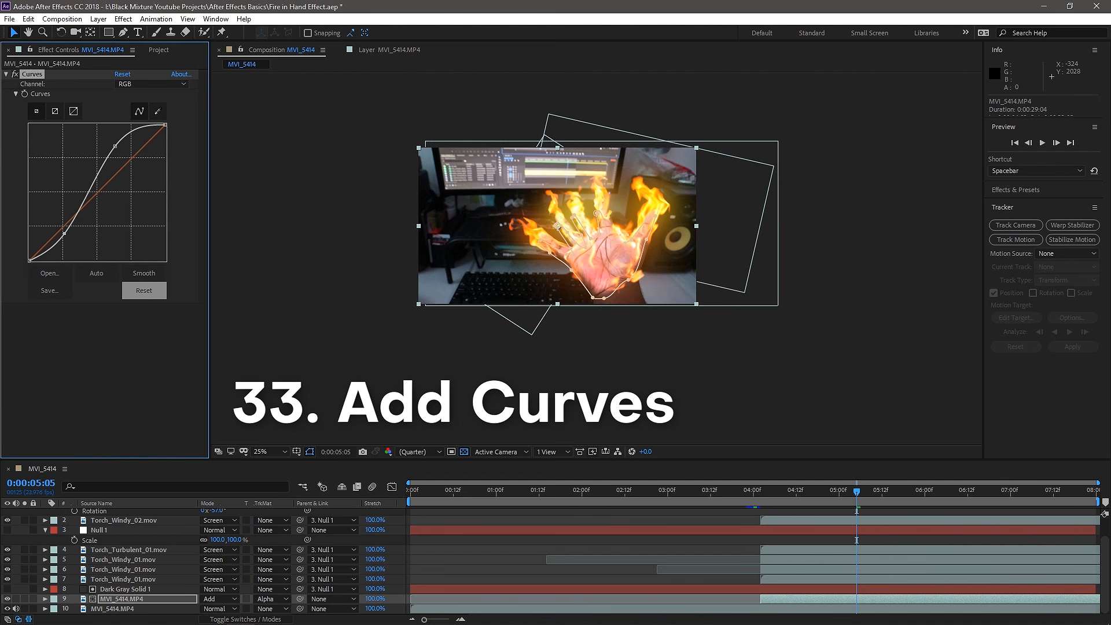
key("F2")
left_click(746, 492)
key("space")
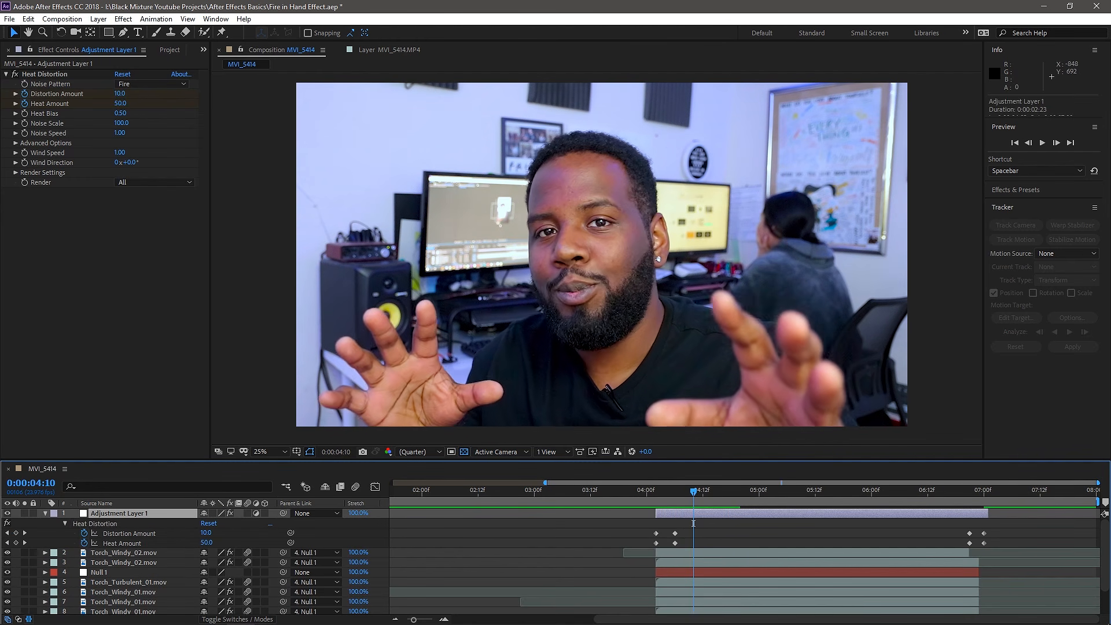
Show all properties of Adjustment Layer 1's mask and play a preview of the heat distortion.
left_click(92, 524)
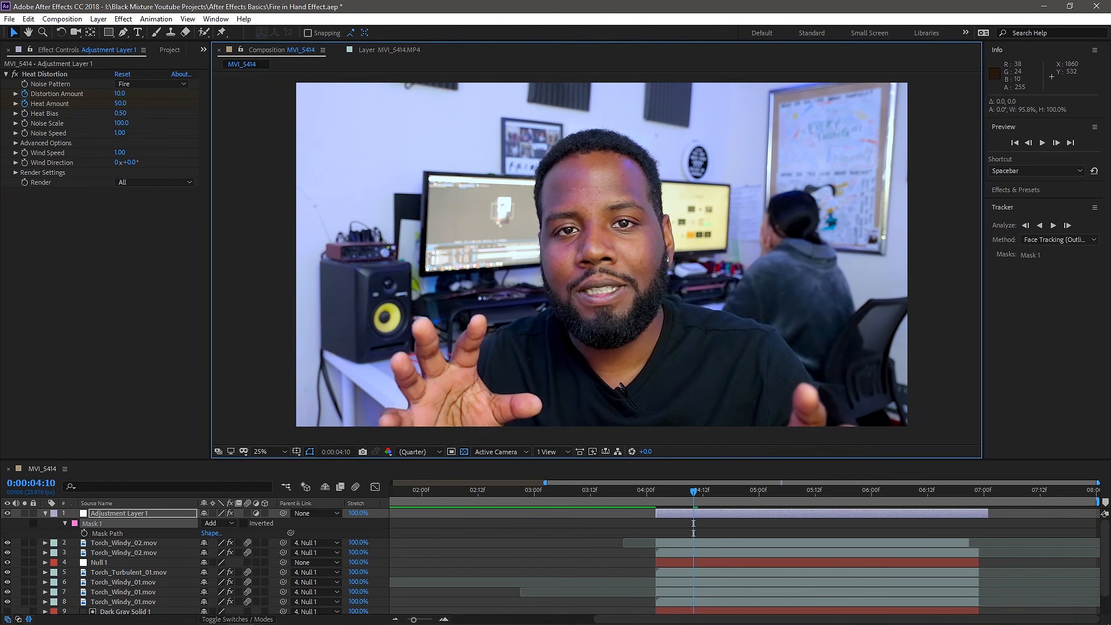
key("m")
key("m")
key("F2")
key("space")
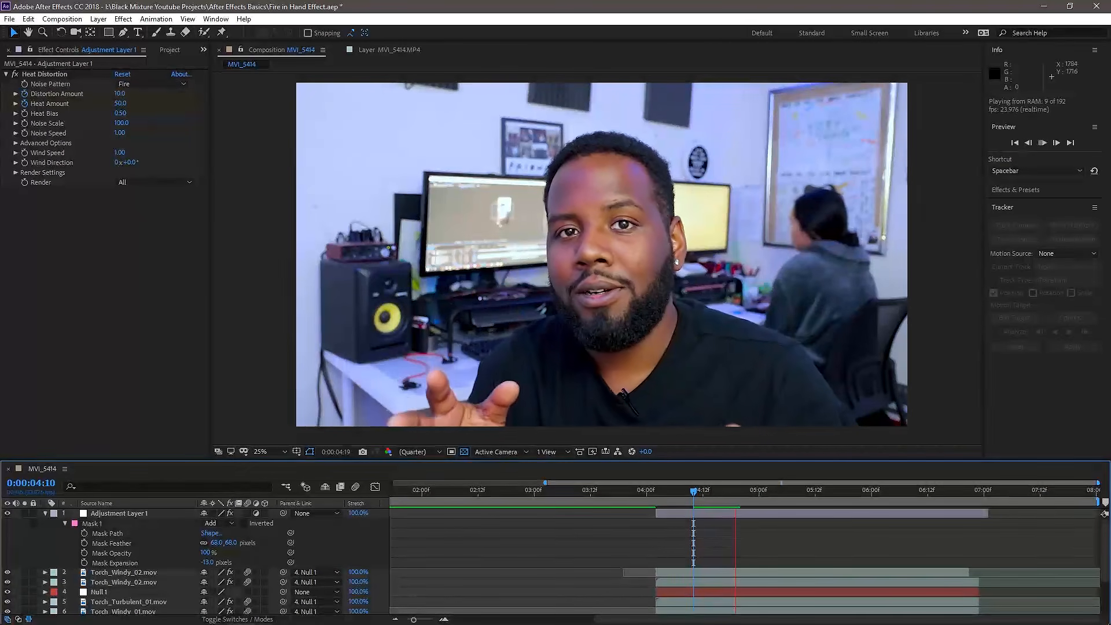
Parent Adjustment Layer 1 to Null 1 and preview the composition from 0:00:04:00.
left_click(119, 513)
key("u")
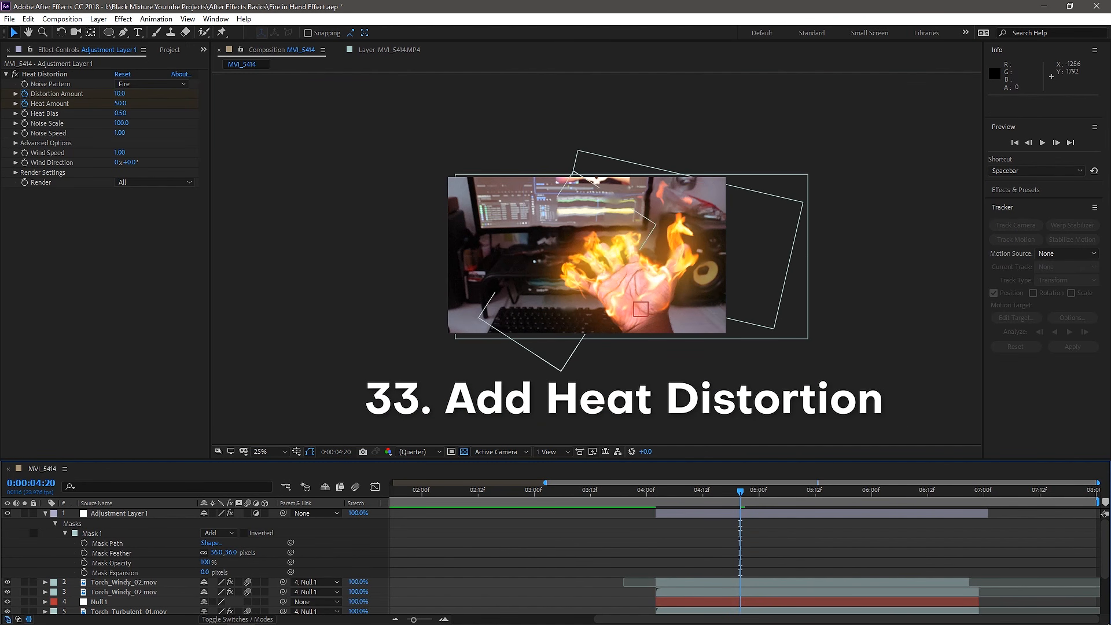
left_click_drag(283, 512, 121, 601)
key("space")
left_click(646, 491)
key("space")
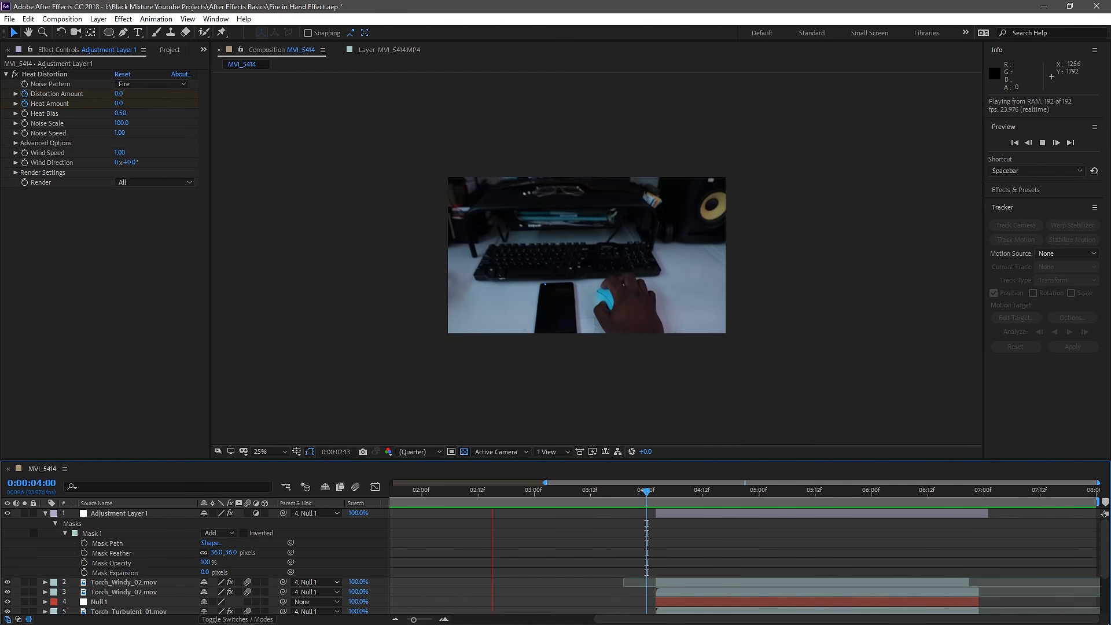
Enable motion blur for the composition and show the Scale property of the dark gray solid.
left_click(355, 487)
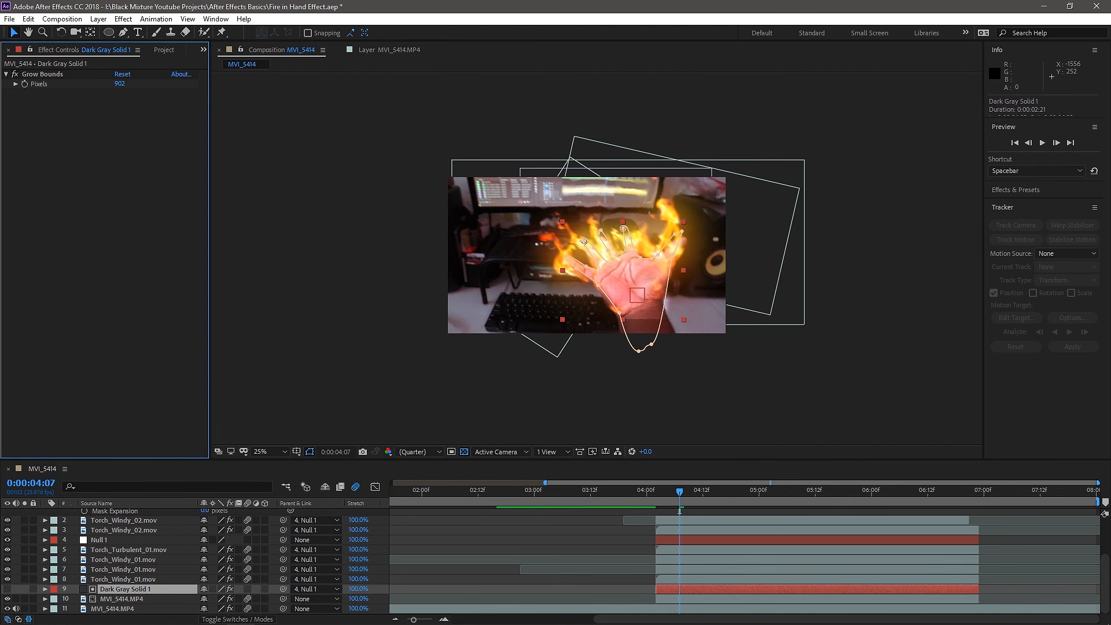
key("s")
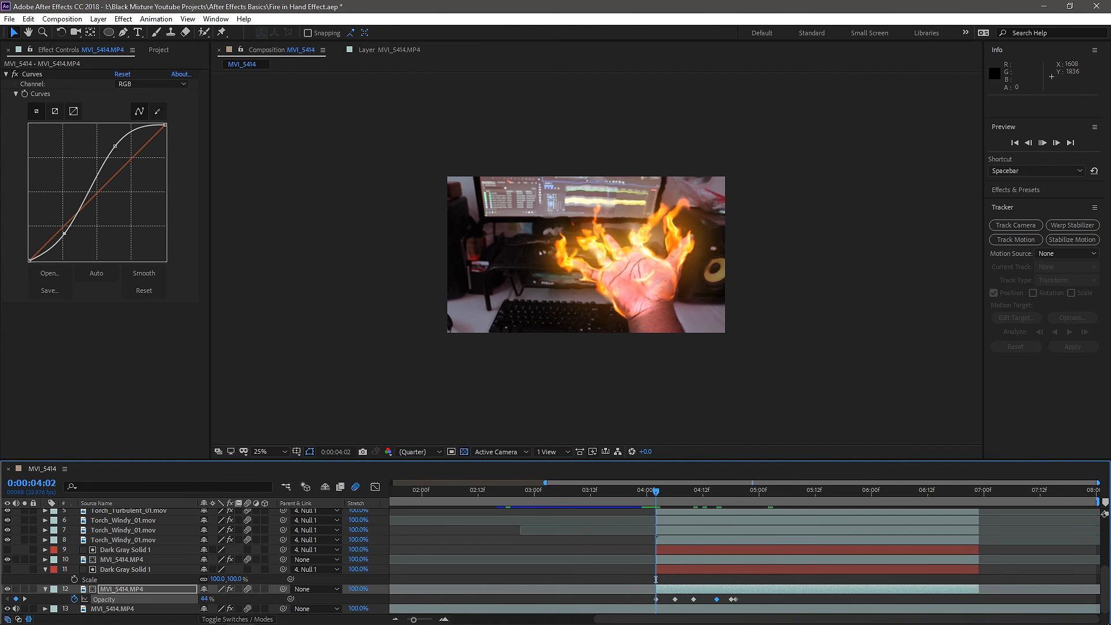
Preview the finished fire effect, deselect the solid's mask, and save the project.
key("space")
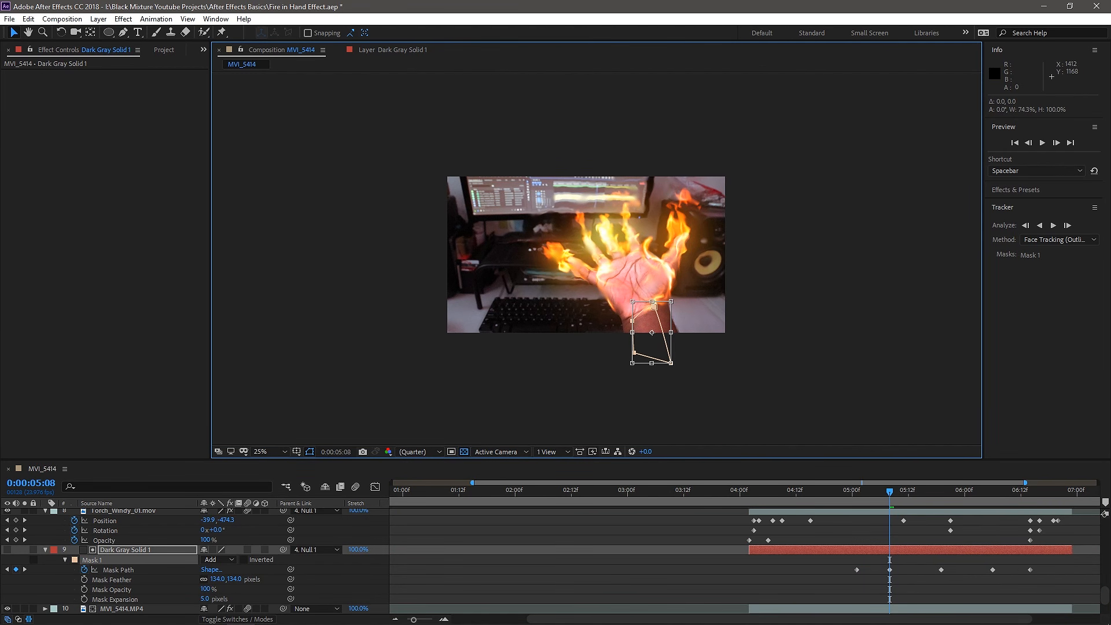
key("F2")
key("ctrl+s")
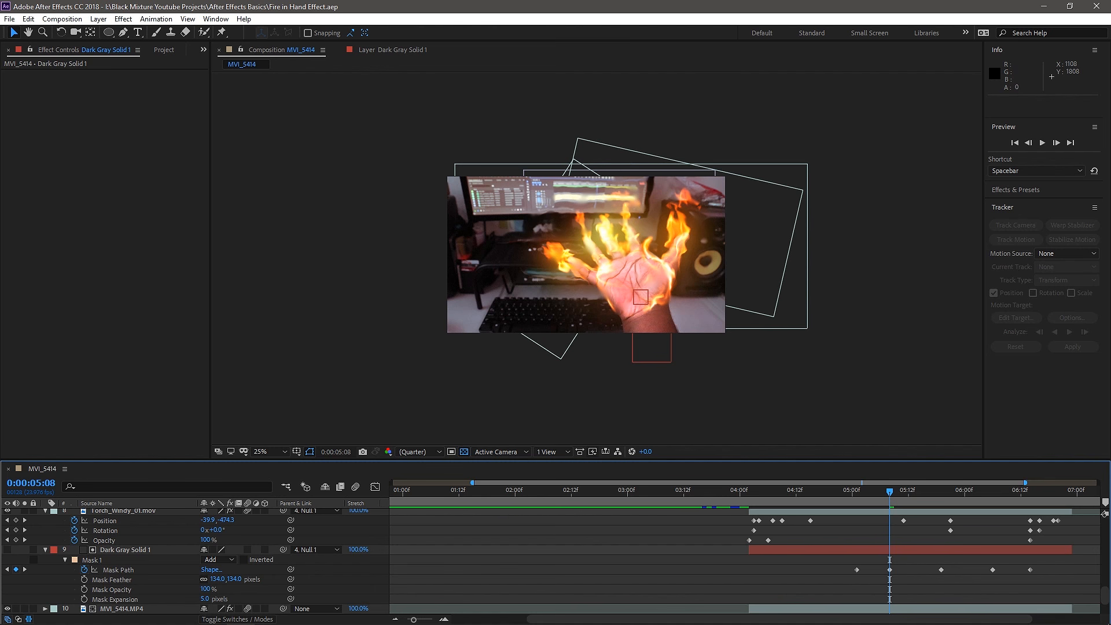
Show the composition's full duration in the timeline and add the MVI_5414 composition to the render queue.
left_click_drag(473, 482, 391, 482)
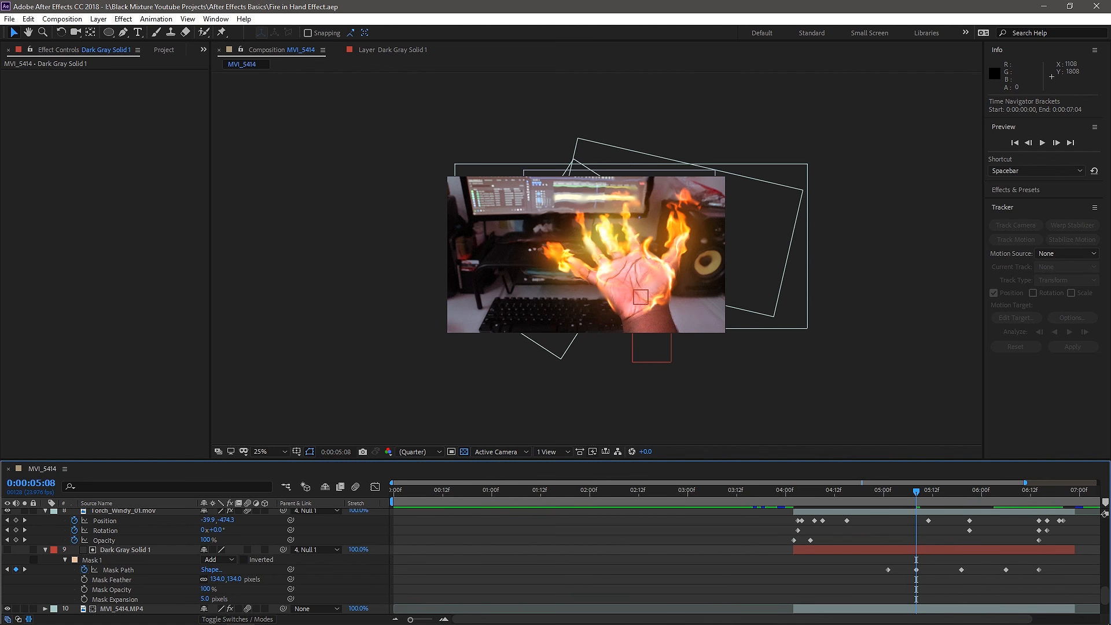
left_click_drag(1025, 482, 1098, 482)
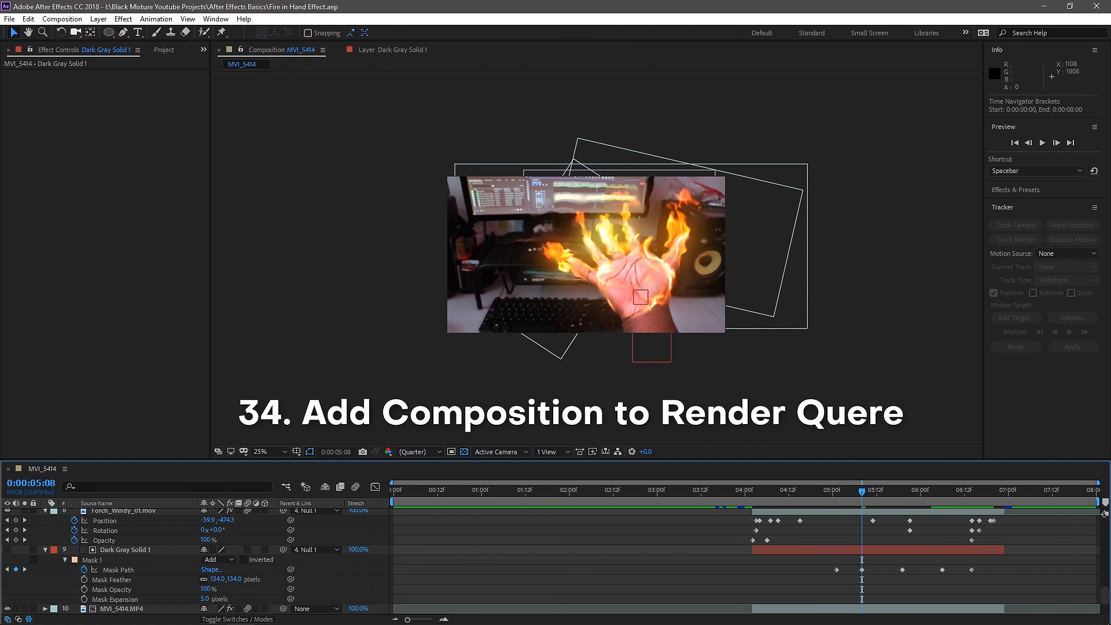
left_click(62, 18)
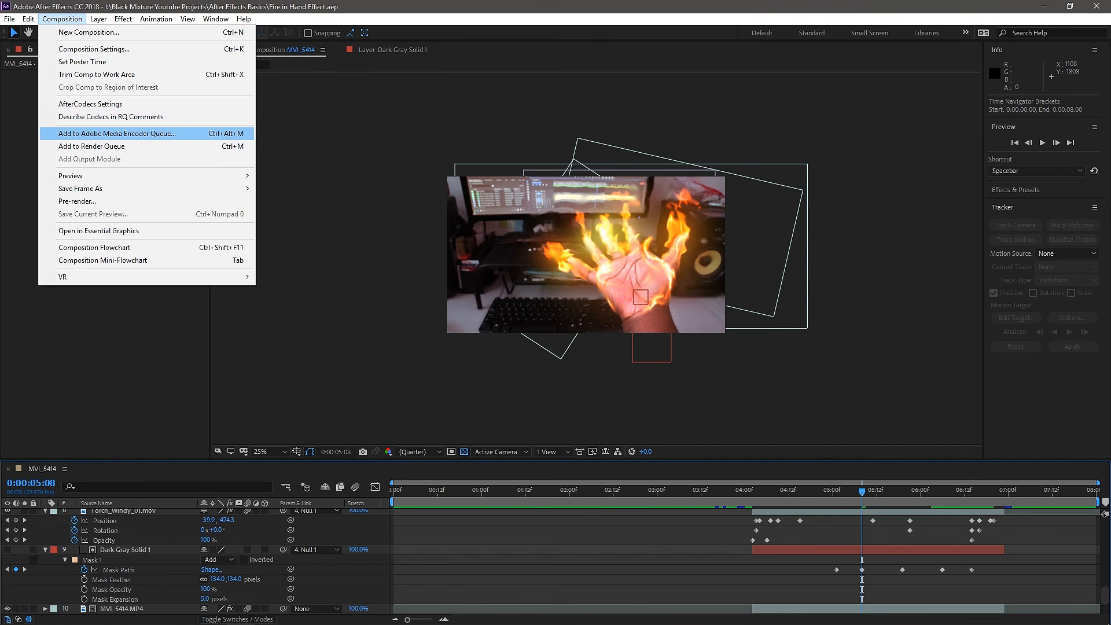
left_click(210, 329)
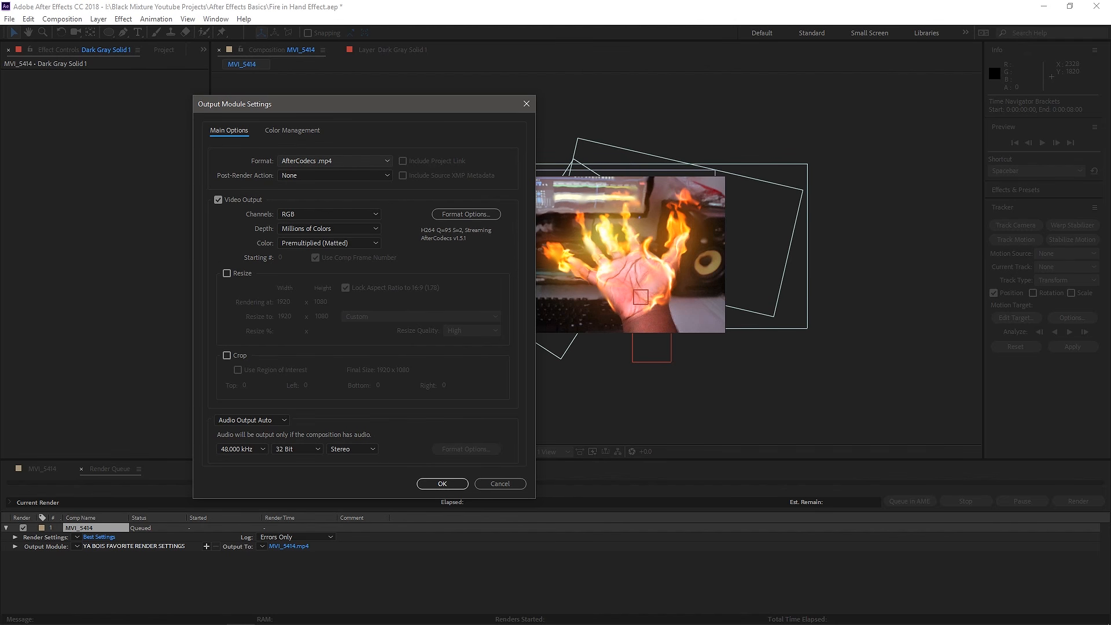
Try QuickTime as the output module's format and review its video codec choices, keeping Animation.
left_click(335, 161)
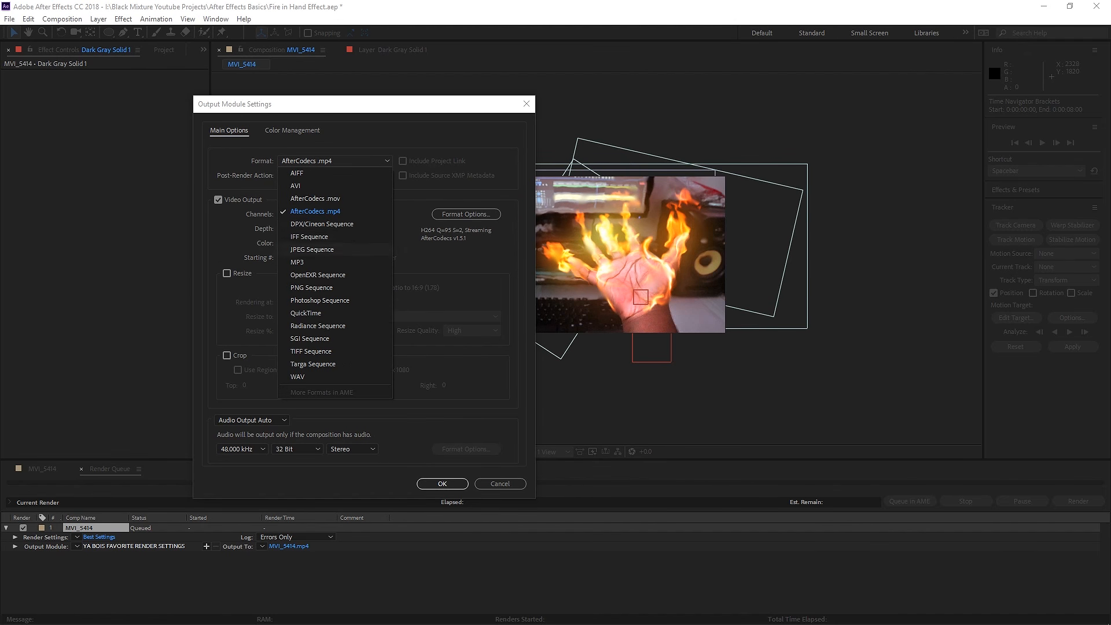
left_click(305, 312)
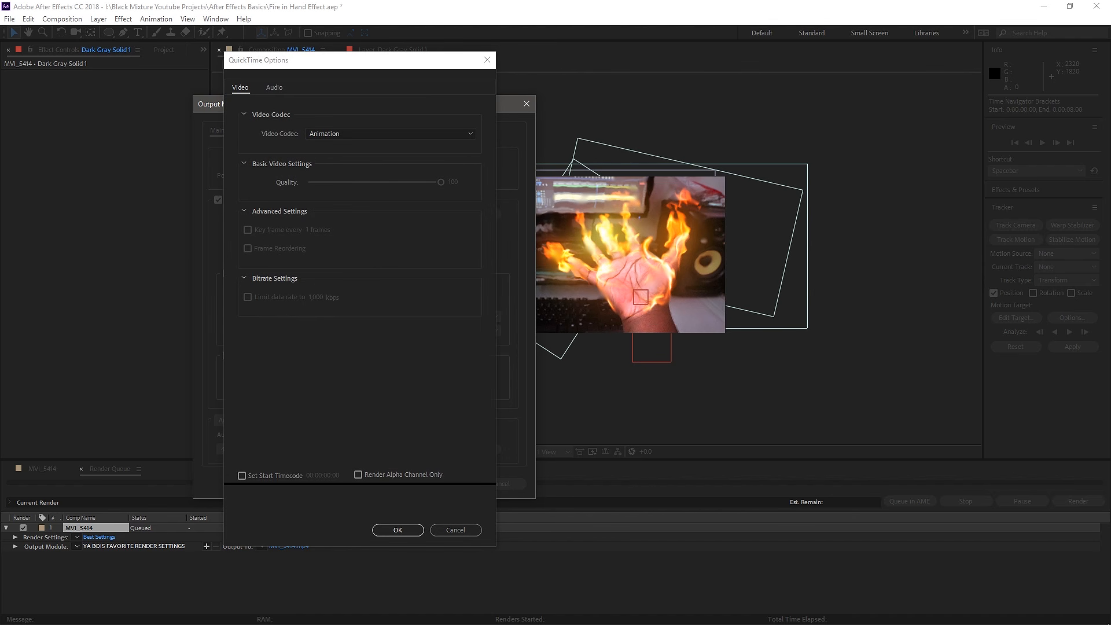
left_click(389, 134)
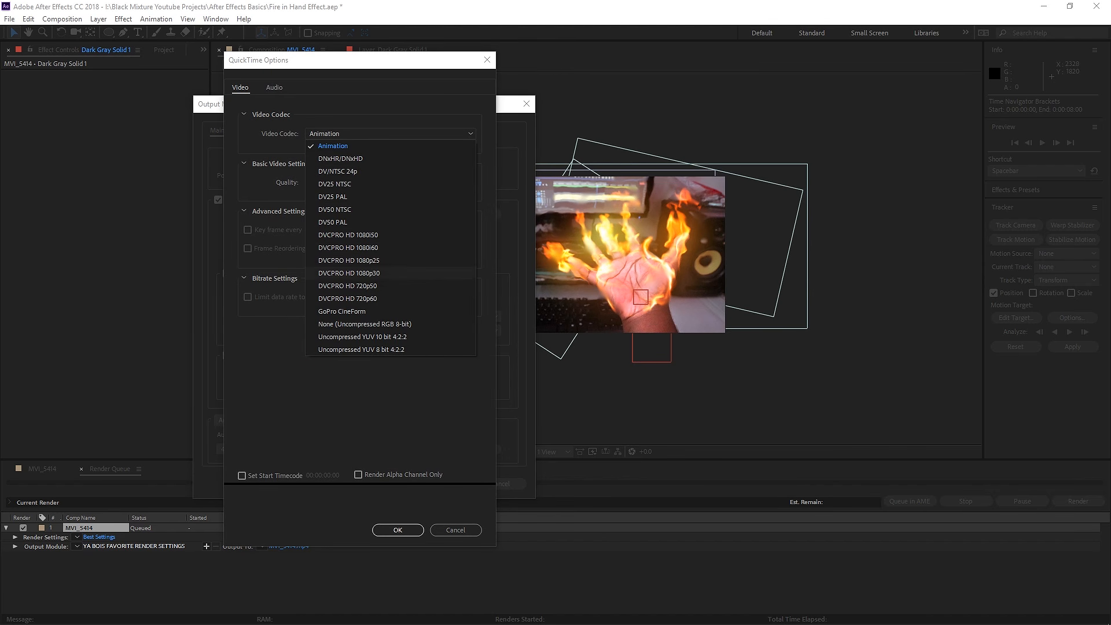
left_click(398, 530)
left_click(398, 530)
Set the output module's format to AfterCodecs .mp4 with the H.264 (x264) video codec and accept the settings.
left_click(334, 161)
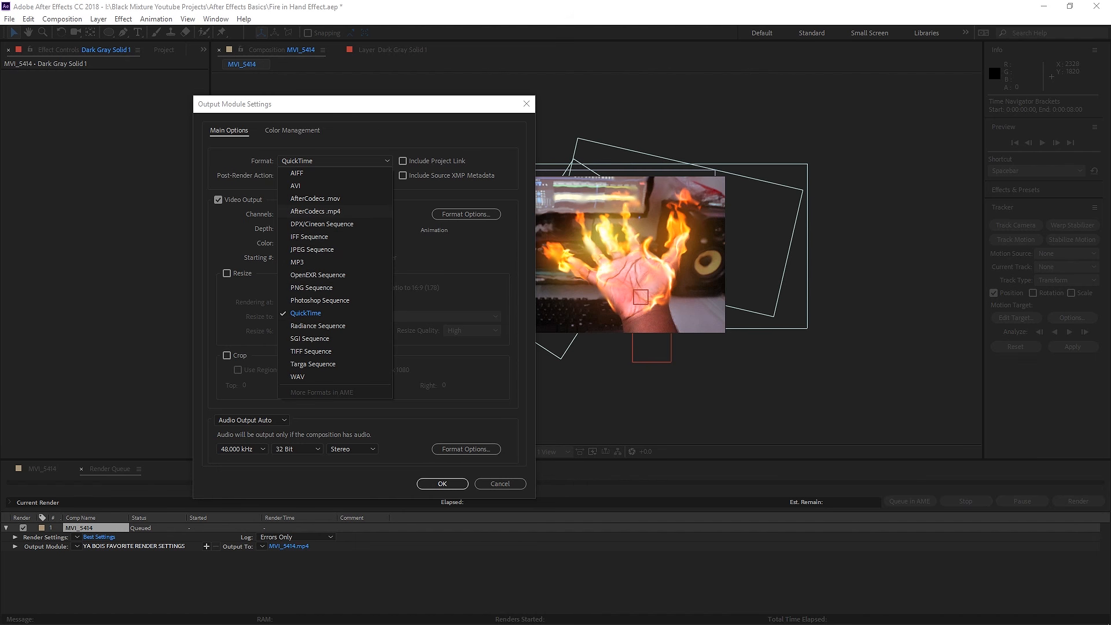
left_click(316, 211)
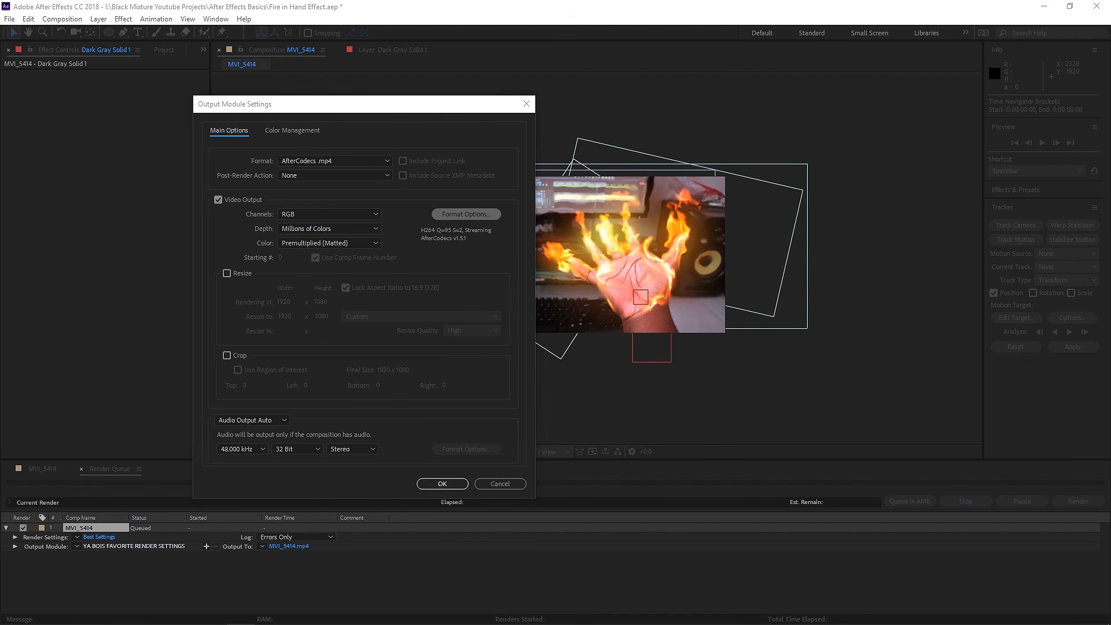
left_click(466, 214)
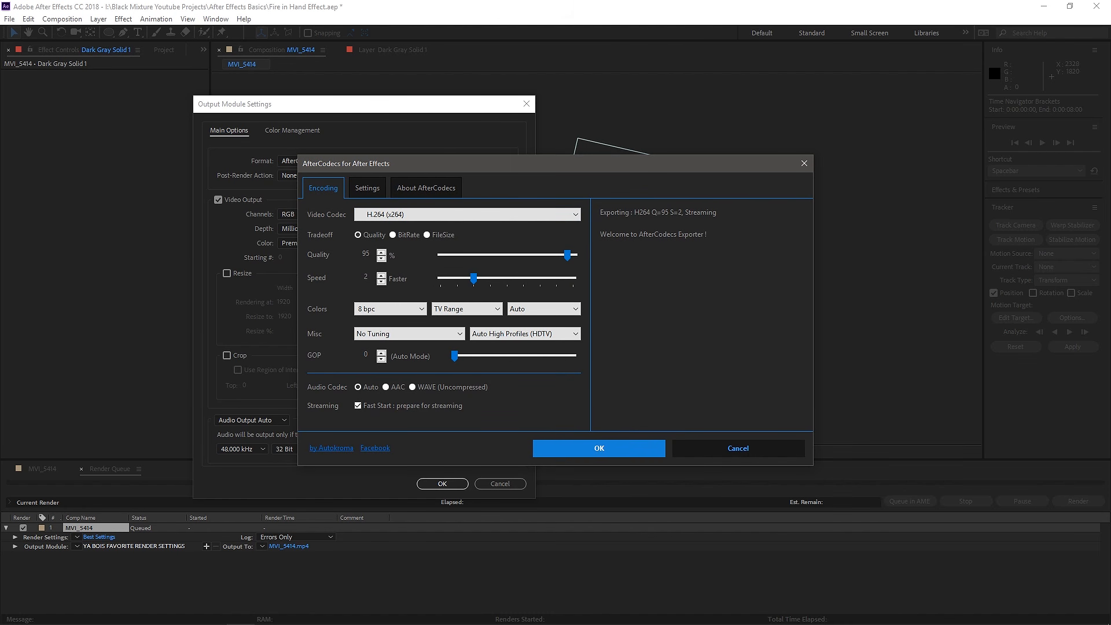
left_click(443, 214)
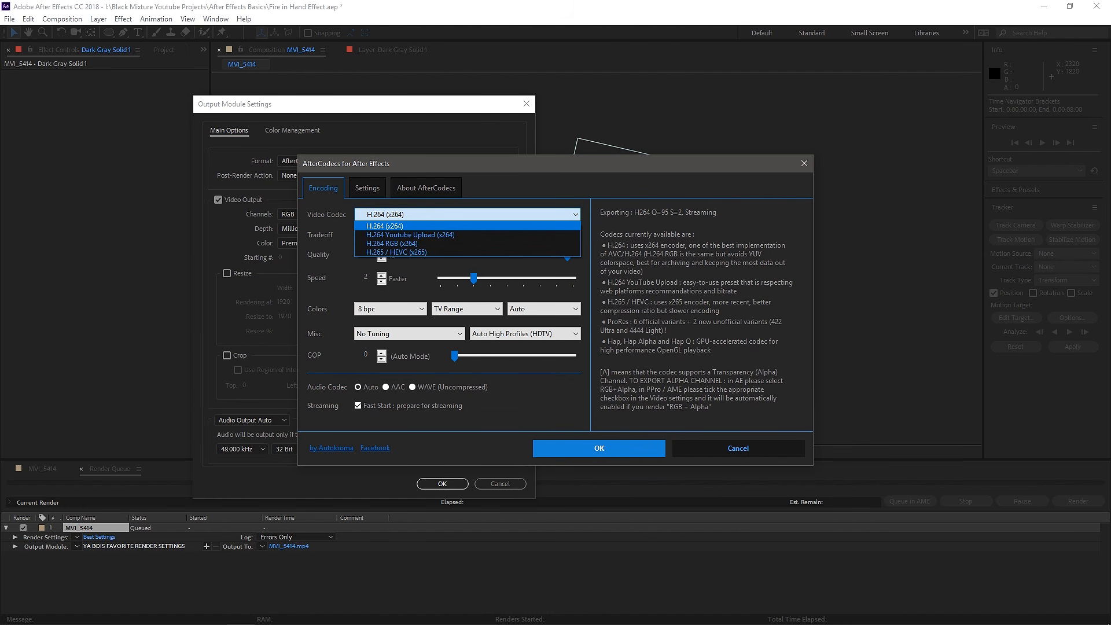
left_click(385, 225)
left_click(467, 214)
left_click(385, 226)
left_click(599, 448)
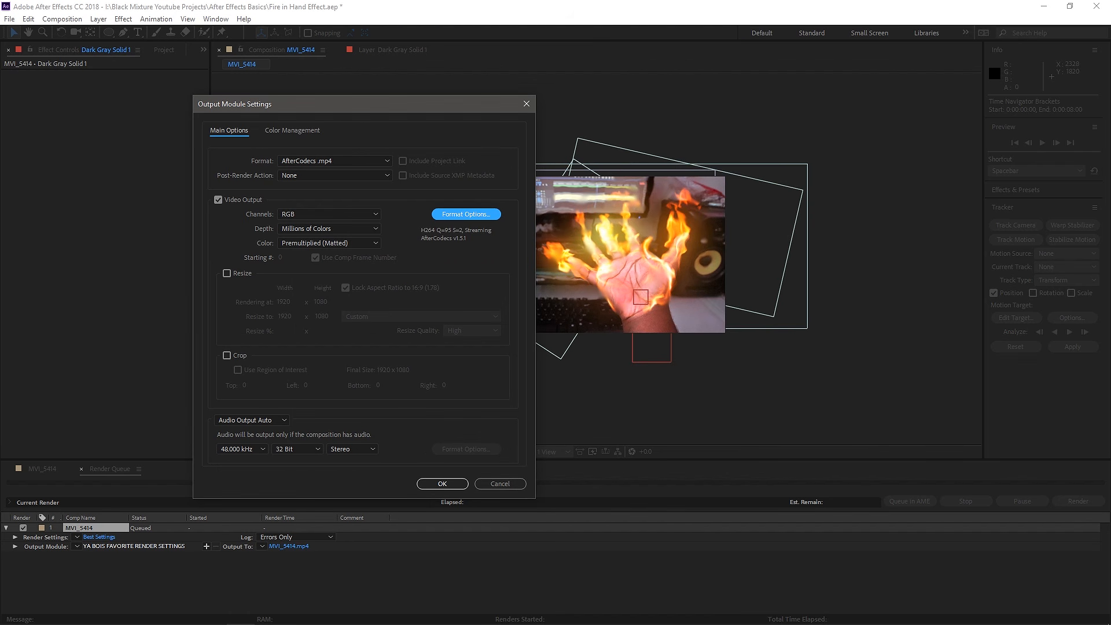
key("Return")
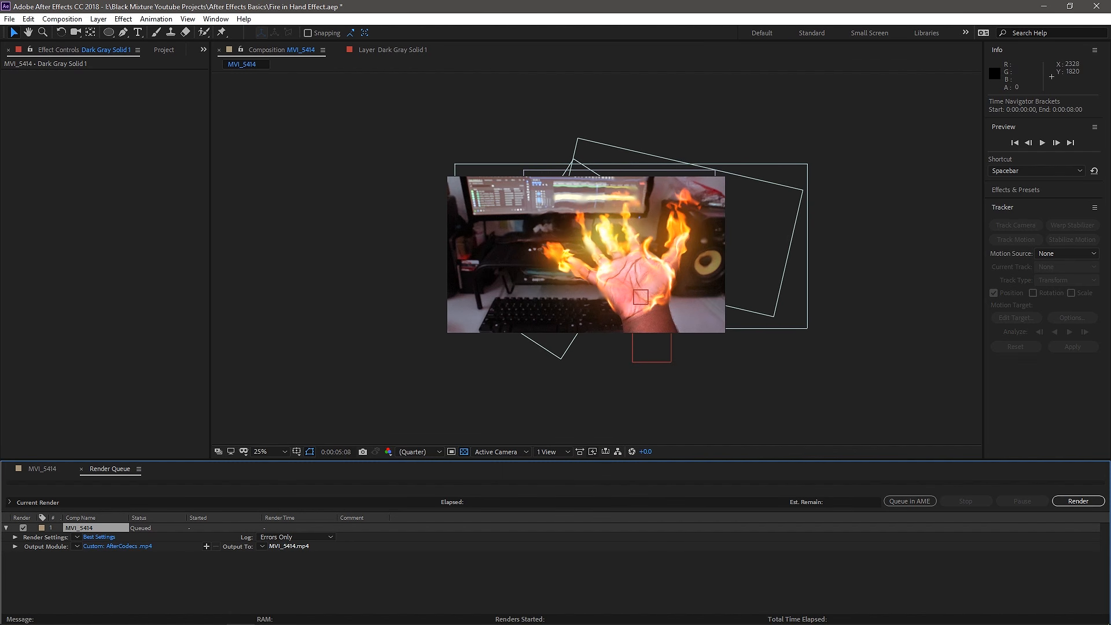
Name the render's output file Fire Hand and save it in the vid res folder.
key("ctrl+m")
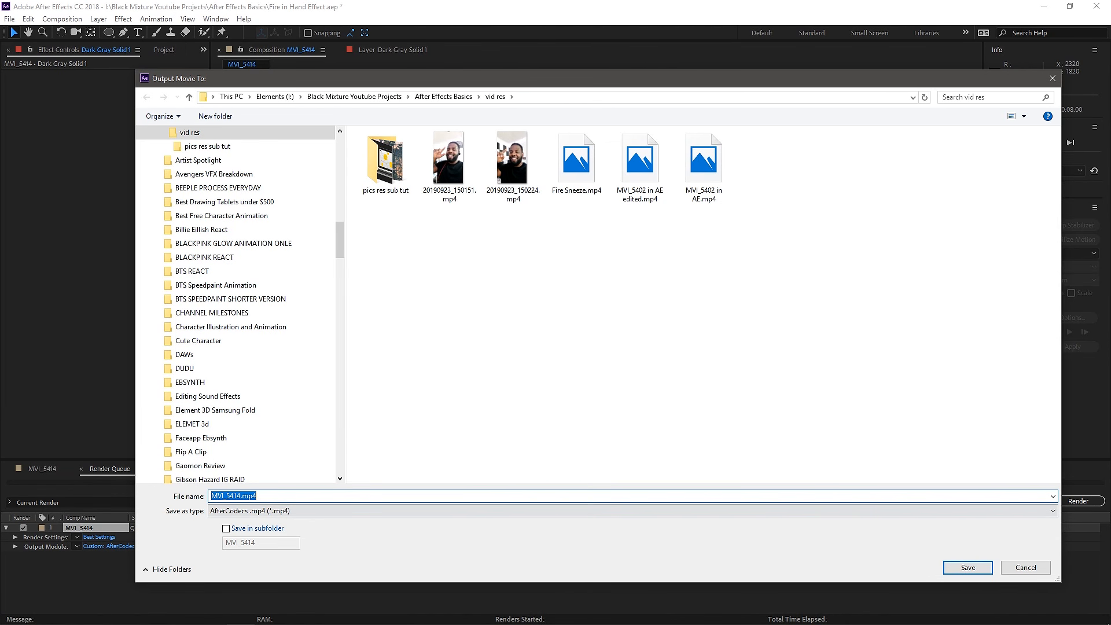
type("Fire Hand")
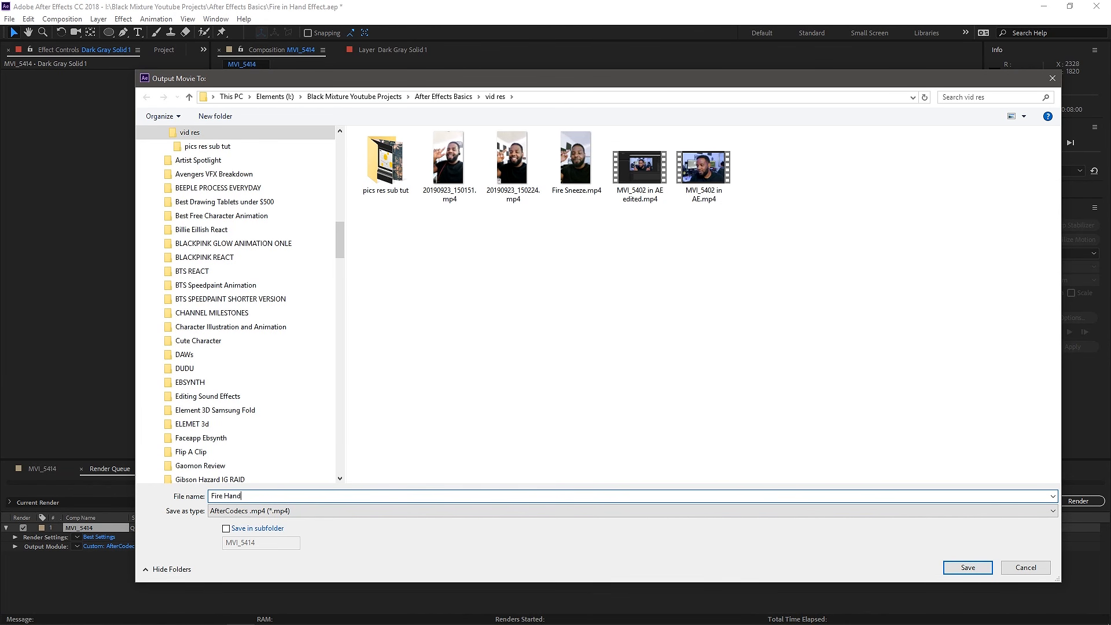
key("Return")
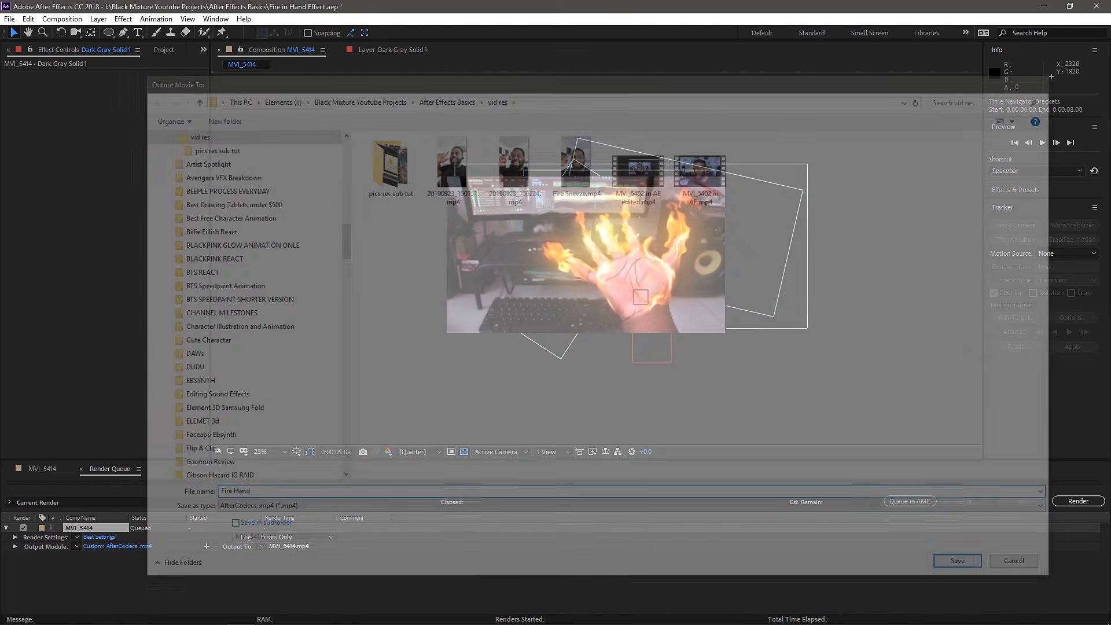